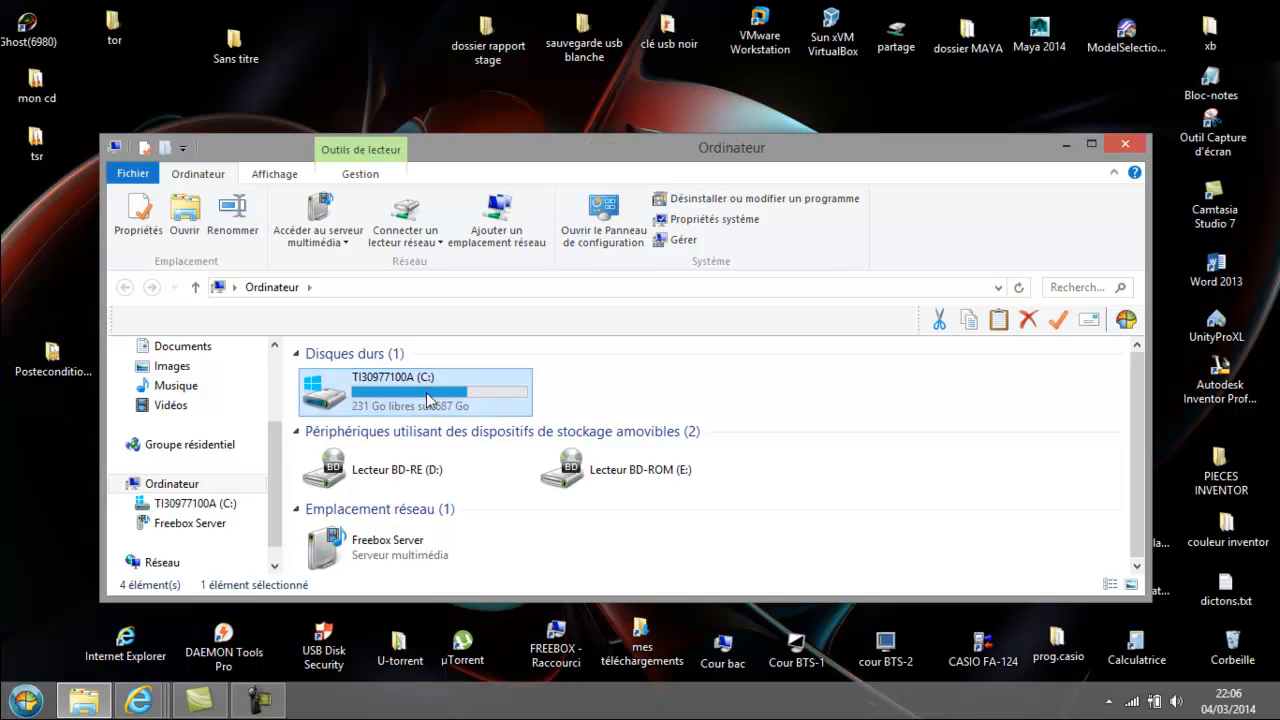
# Open the machine.ipj project from C:\INVENTOR\projet-tuto-test in Inventor and dismiss the welcome window.
pyautogui.doubleClick(350, 410)
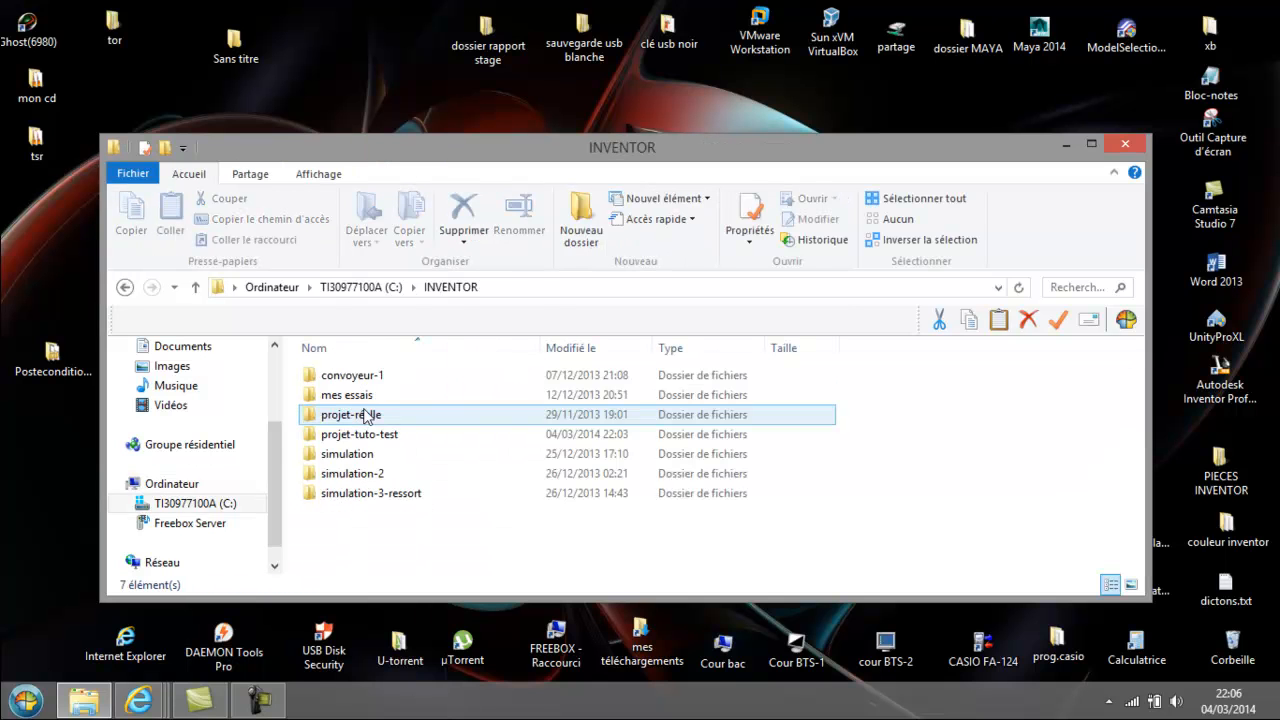
pyautogui.doubleClick(375, 437)
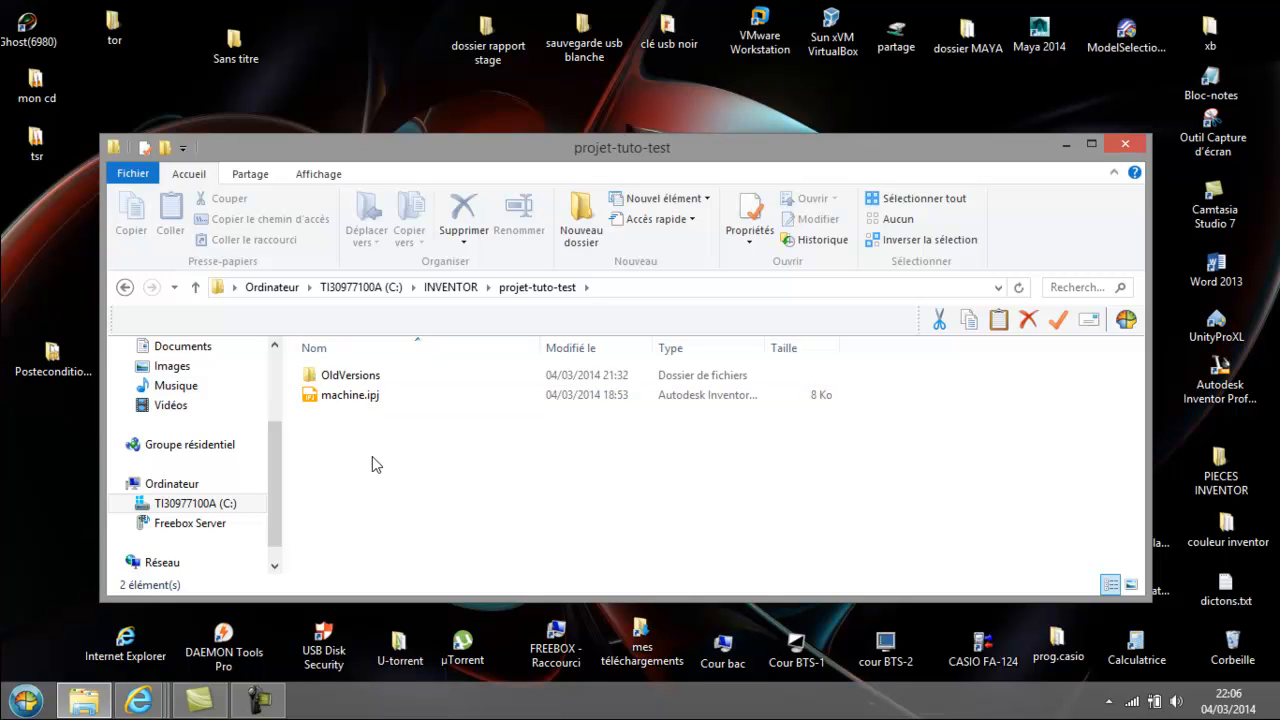
pyautogui.click(356, 400)
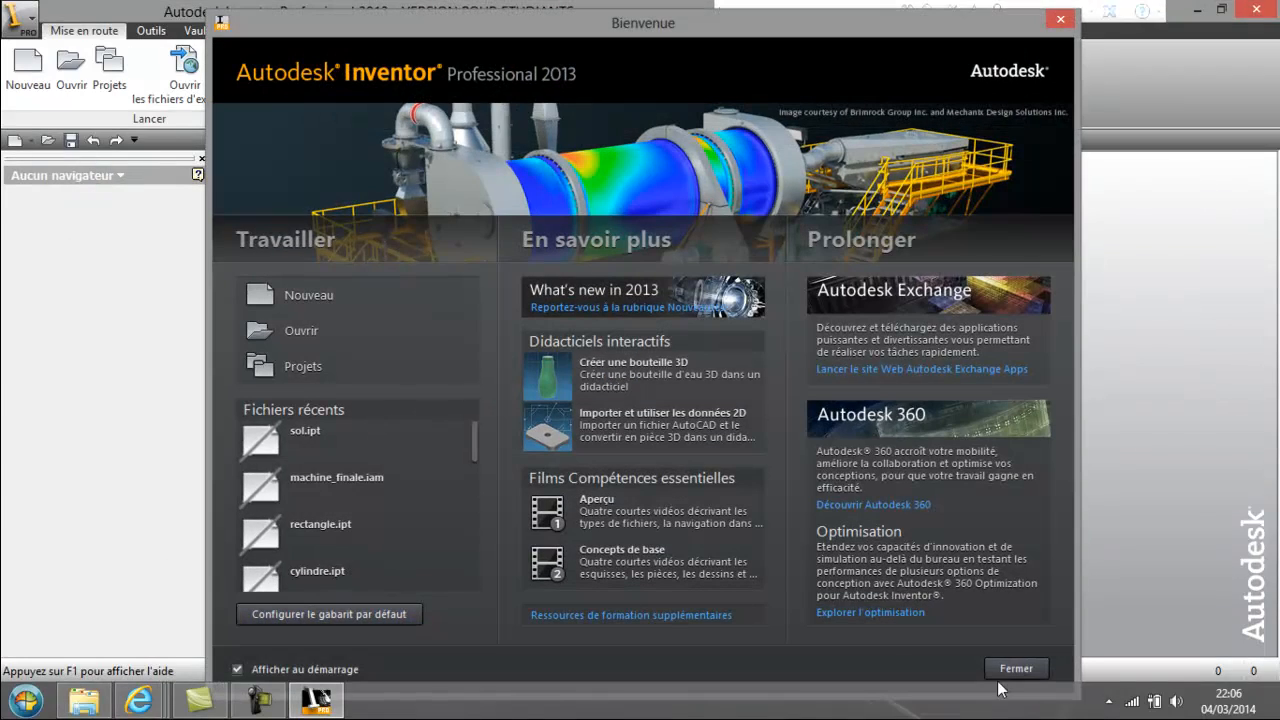
pyautogui.click(988, 670)
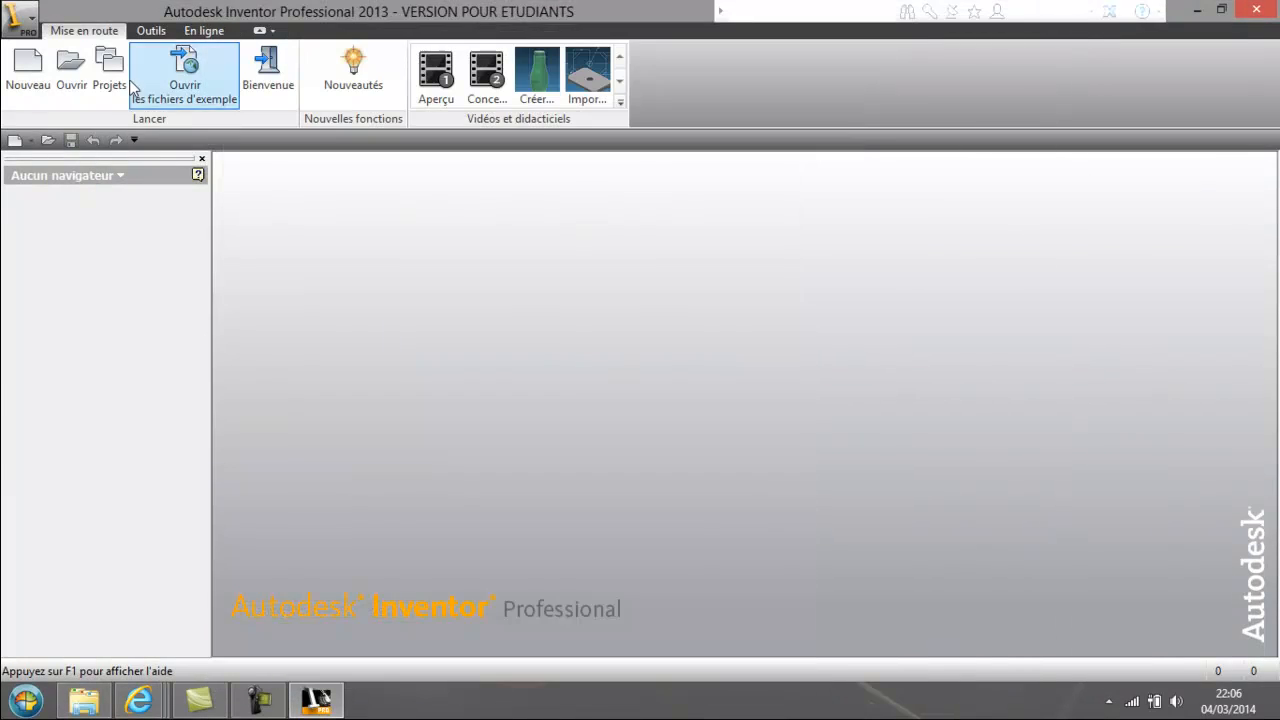
# Create a new standard part and start a 2D sketch on the horizontal XZ origin plane.
pyautogui.click(27, 72)
pyautogui.doubleClick(188, 133)
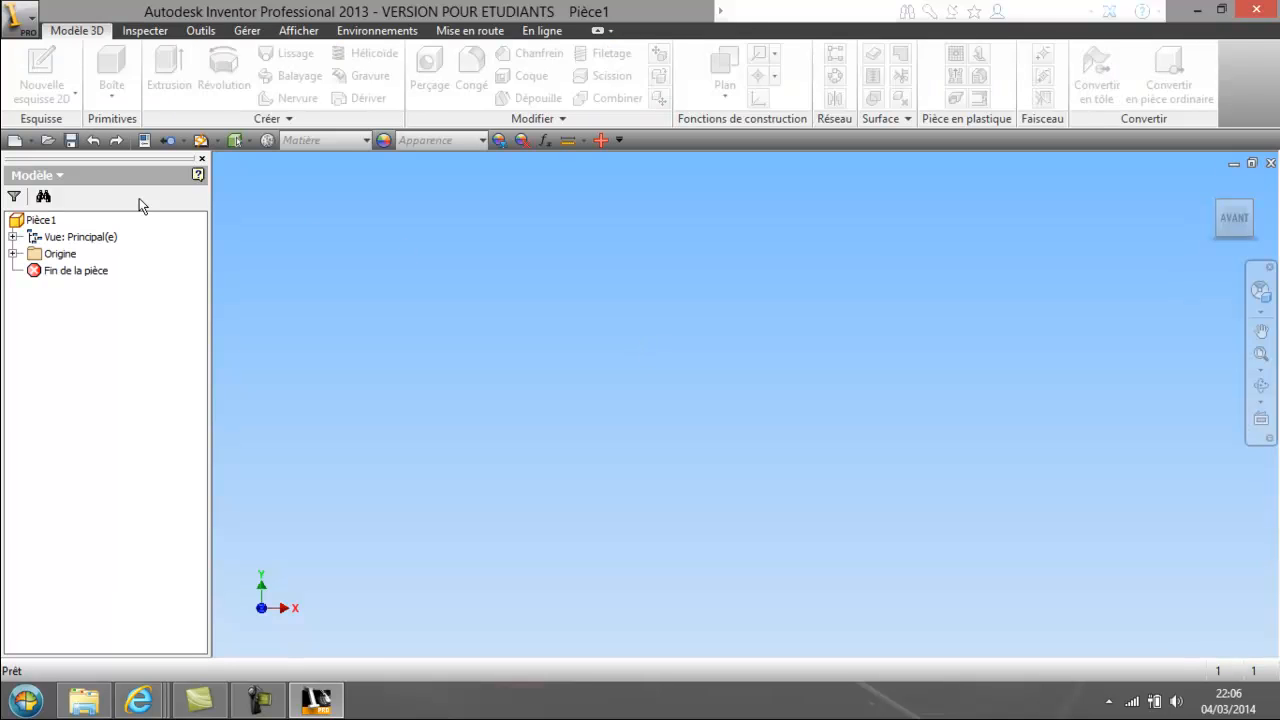
pyautogui.click(42, 70)
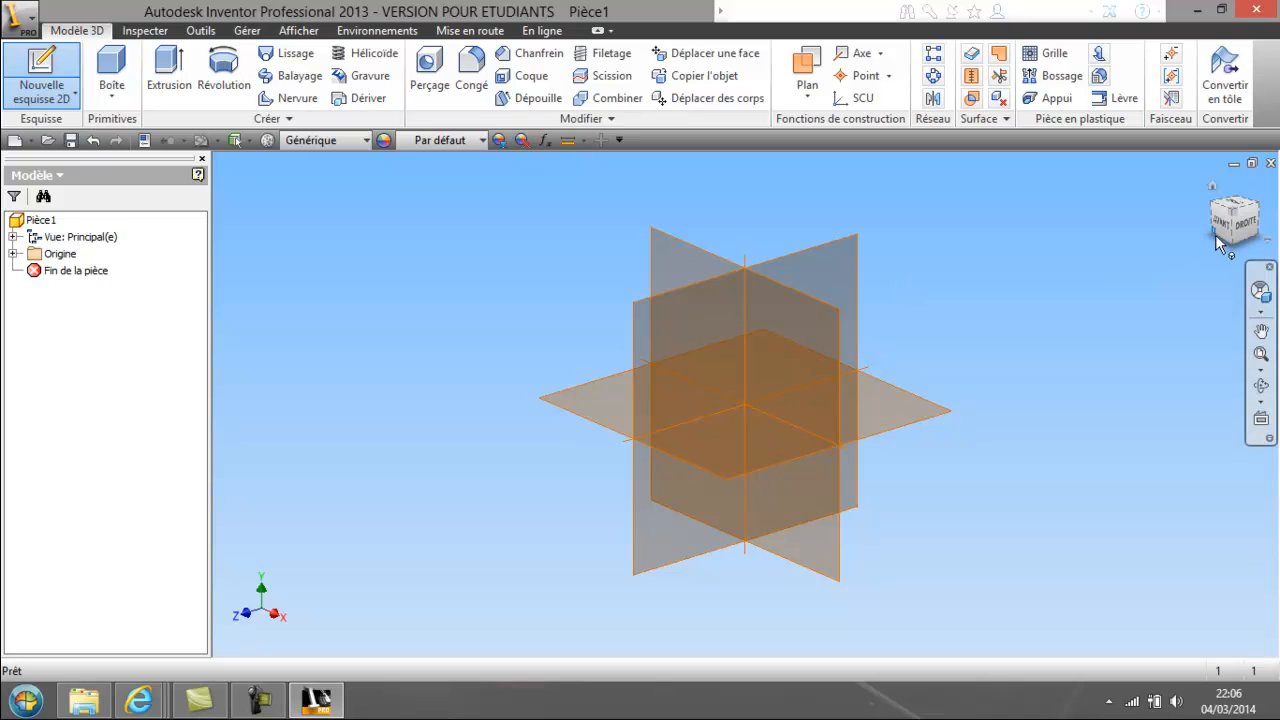
pyautogui.click(1246, 226)
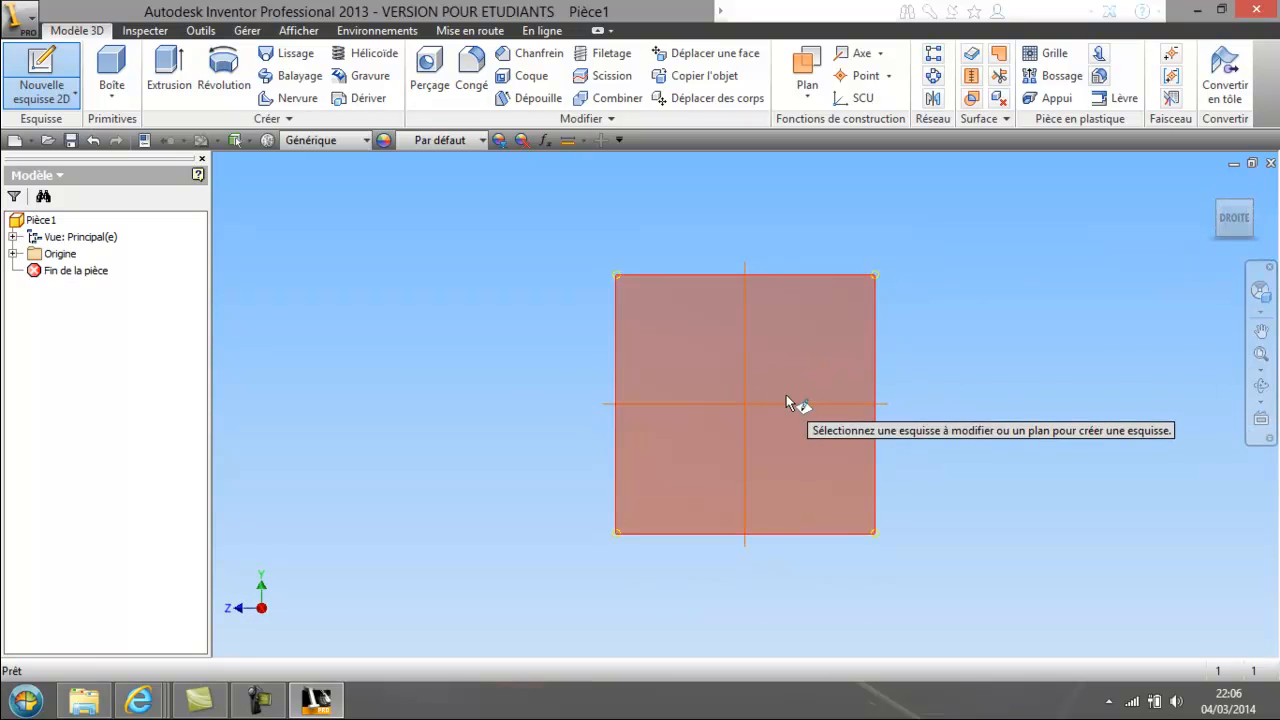
pyautogui.press('F4')
pyautogui.moveTo(833, 341); pyautogui.dragTo(869, 389)
pyautogui.rightClick(867, 392)
pyautogui.click(758, 397)
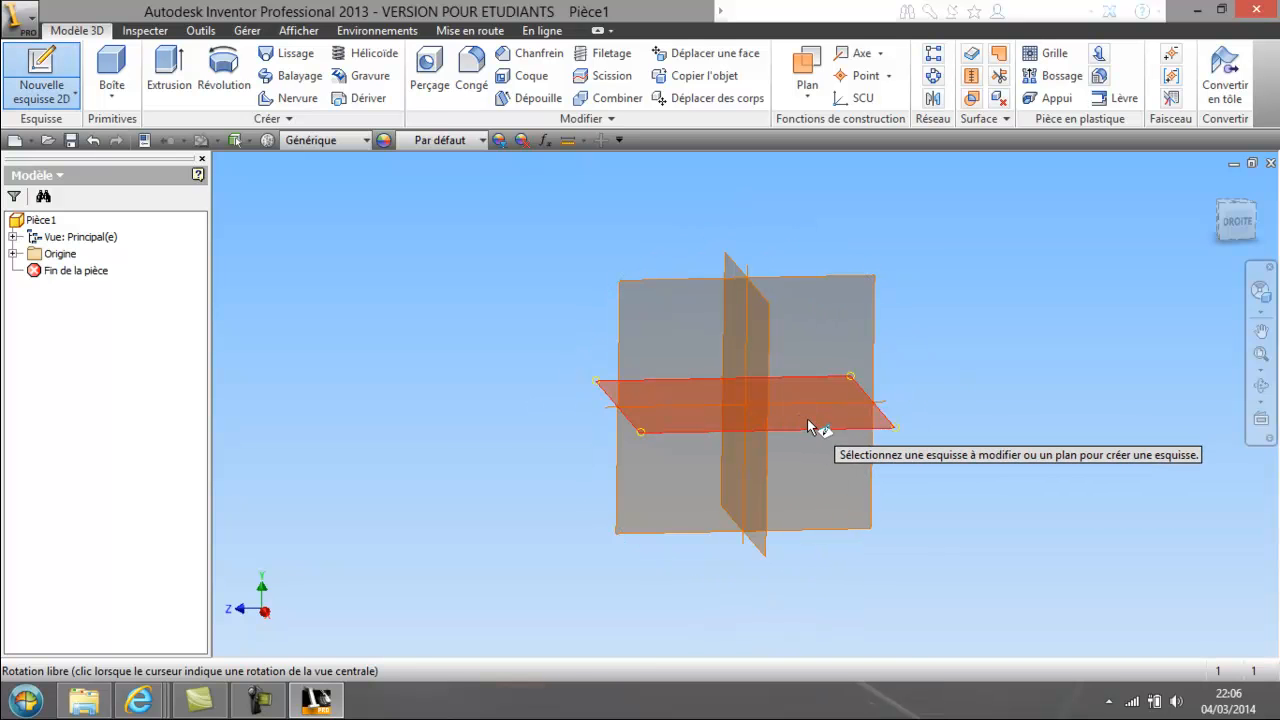
pyautogui.click(808, 426)
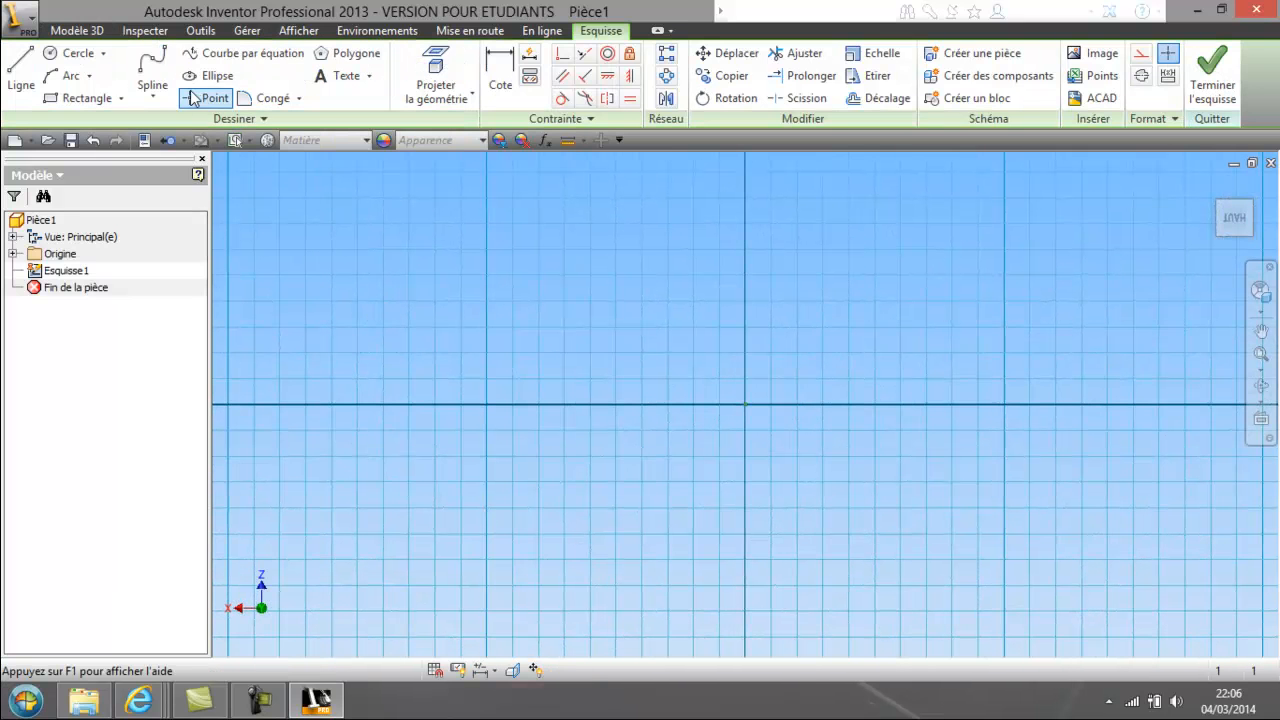
# Sketch a rectangle from the origin, 4000 mm along X and 5000 mm along Z, and finish the sketch.
pyautogui.click(90, 98)
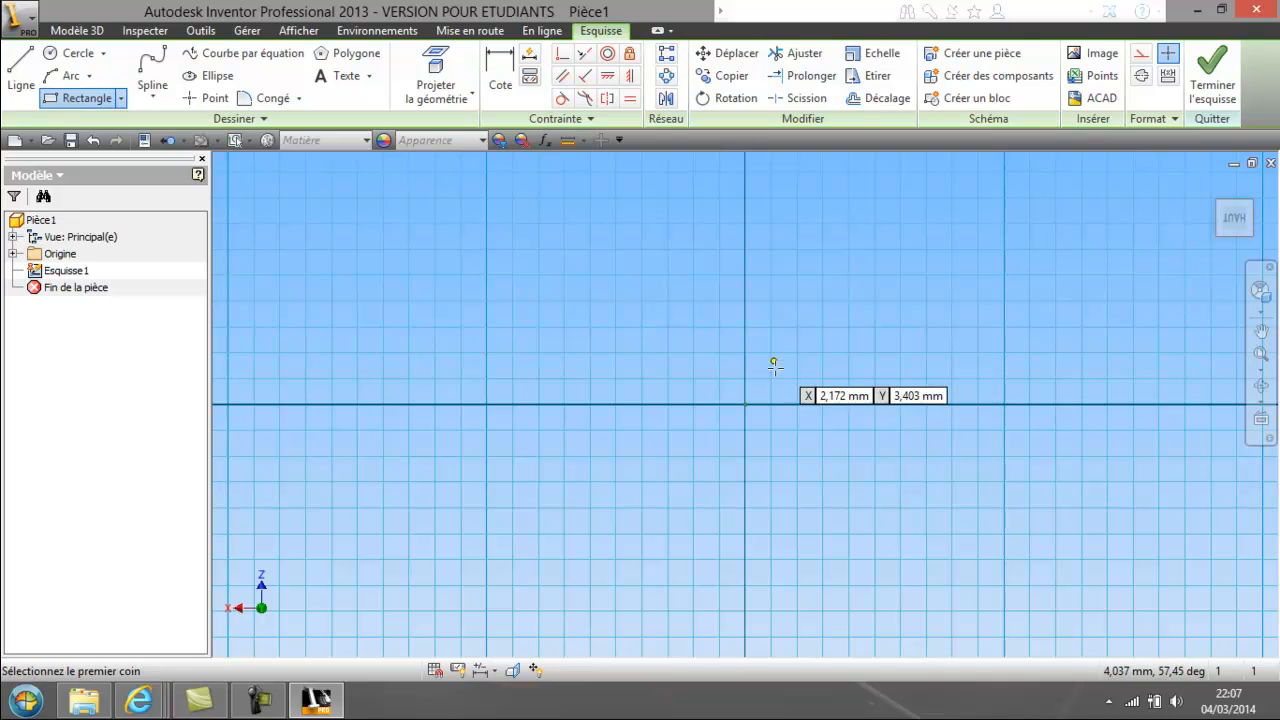
pyautogui.click(744, 404)
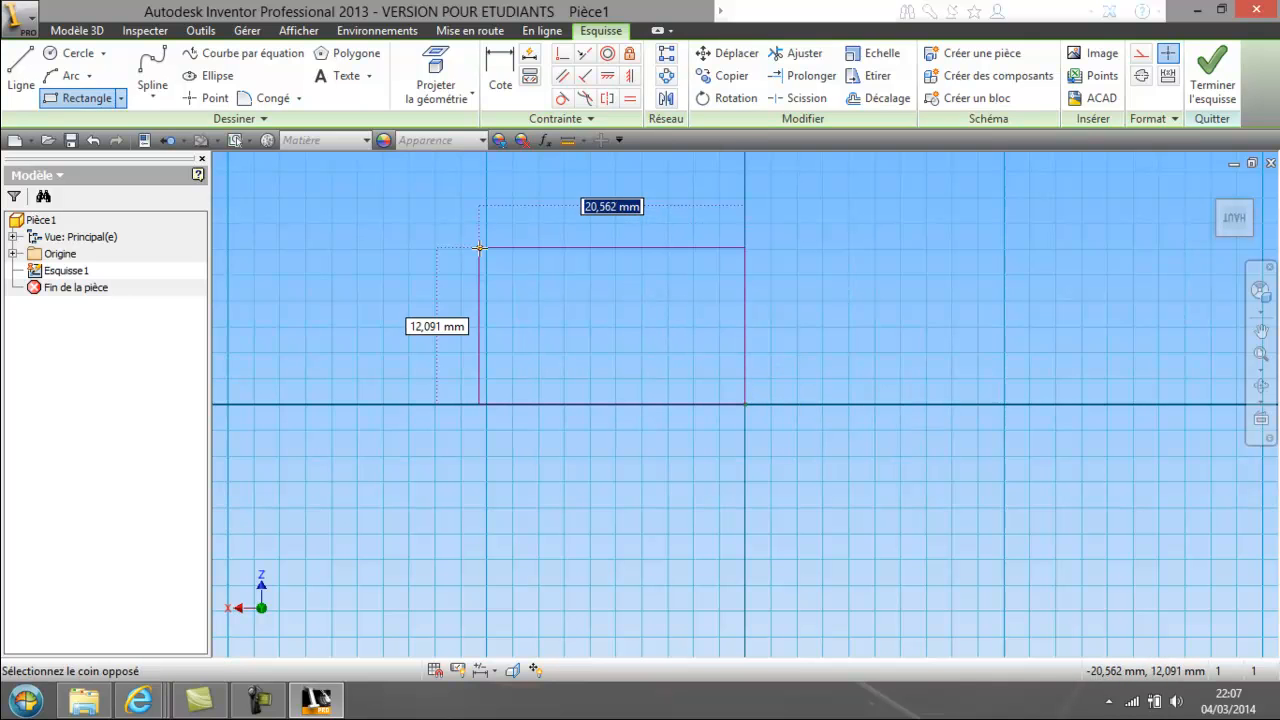
pyautogui.write('4000')
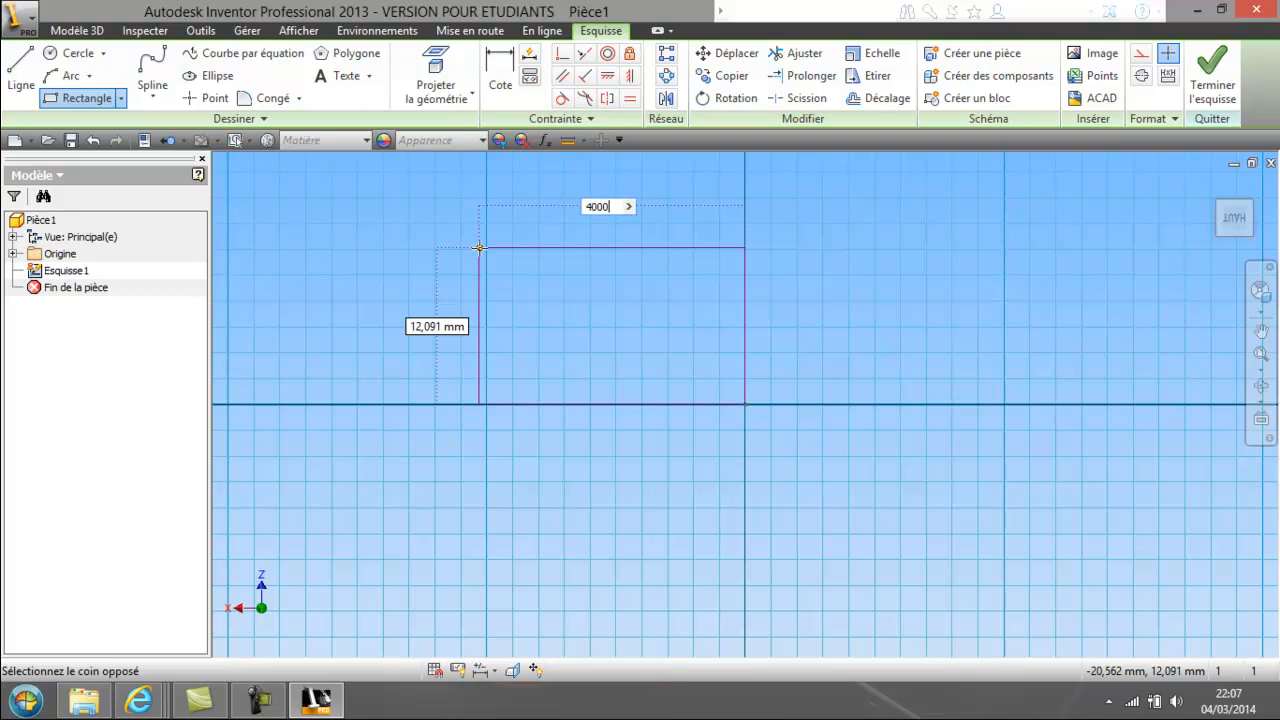
pyautogui.press('Tab')
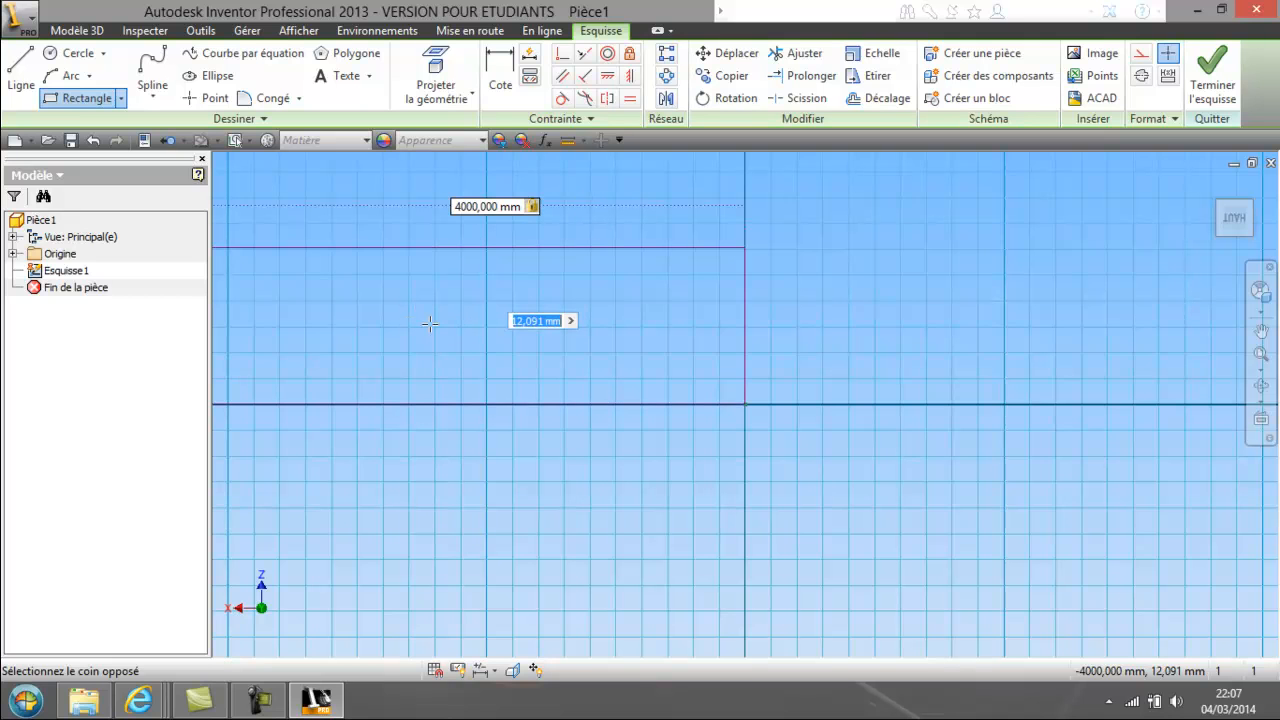
pyautogui.write('5000')
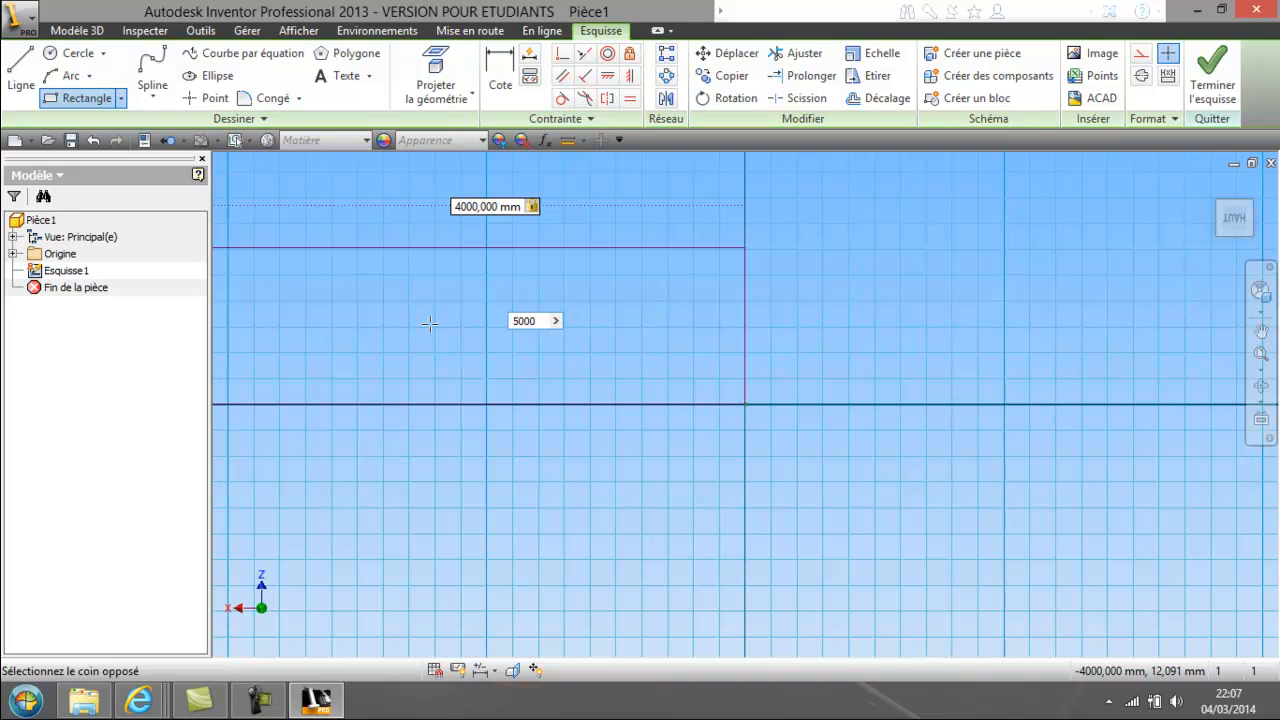
pyautogui.press('Return')
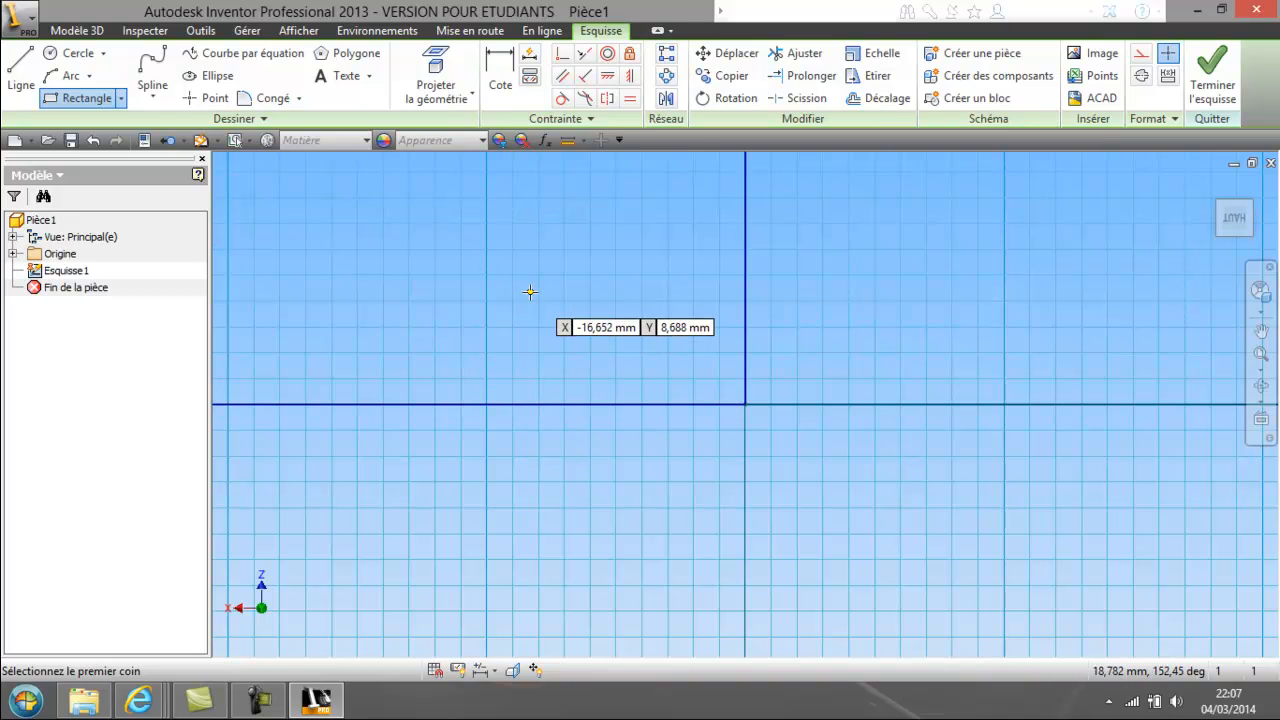
pyautogui.scroll(5, 531, 293)
pyautogui.moveTo(569, 317); pyautogui.dragTo(997, 612, button='middle')
pyautogui.scroll(5, 1000, 584)
pyautogui.scroll(-5, 982, 534)
pyautogui.scroll(4, 940, 499)
pyautogui.moveTo(940, 499); pyautogui.dragTo(820, 449, button='middle')
pyautogui.scroll(-2, 820, 449)
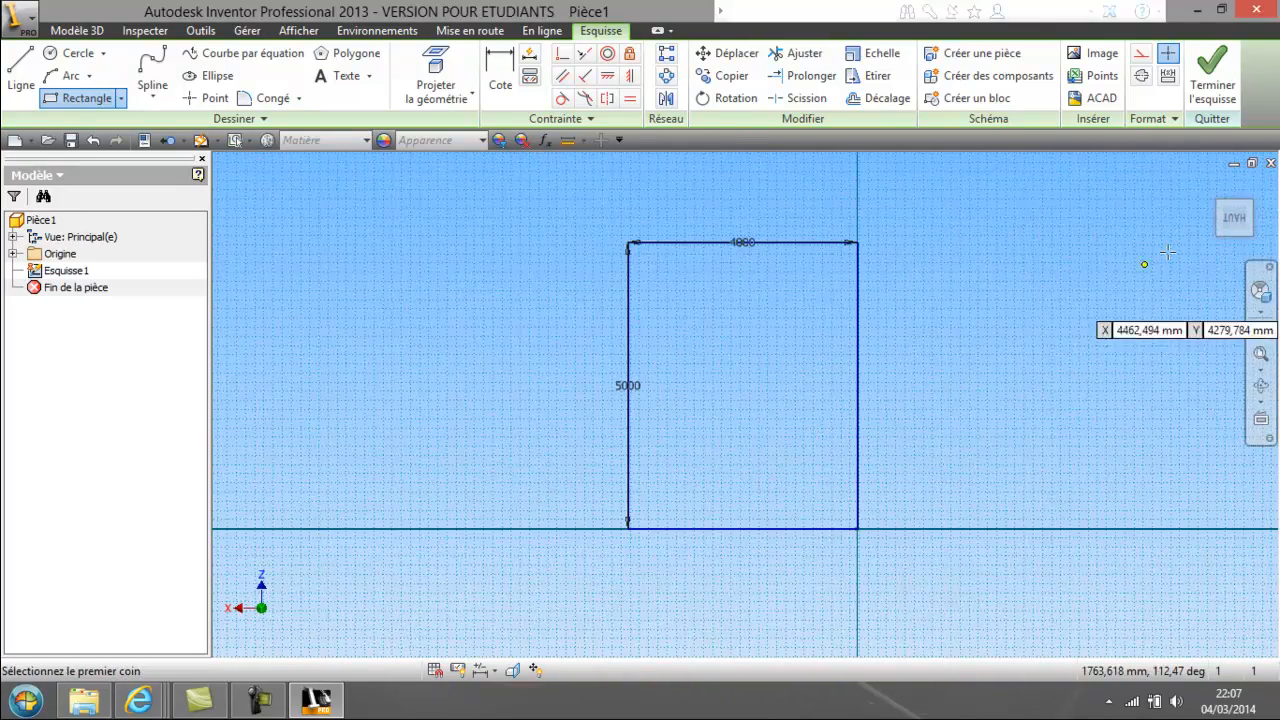
pyautogui.click(1218, 92)
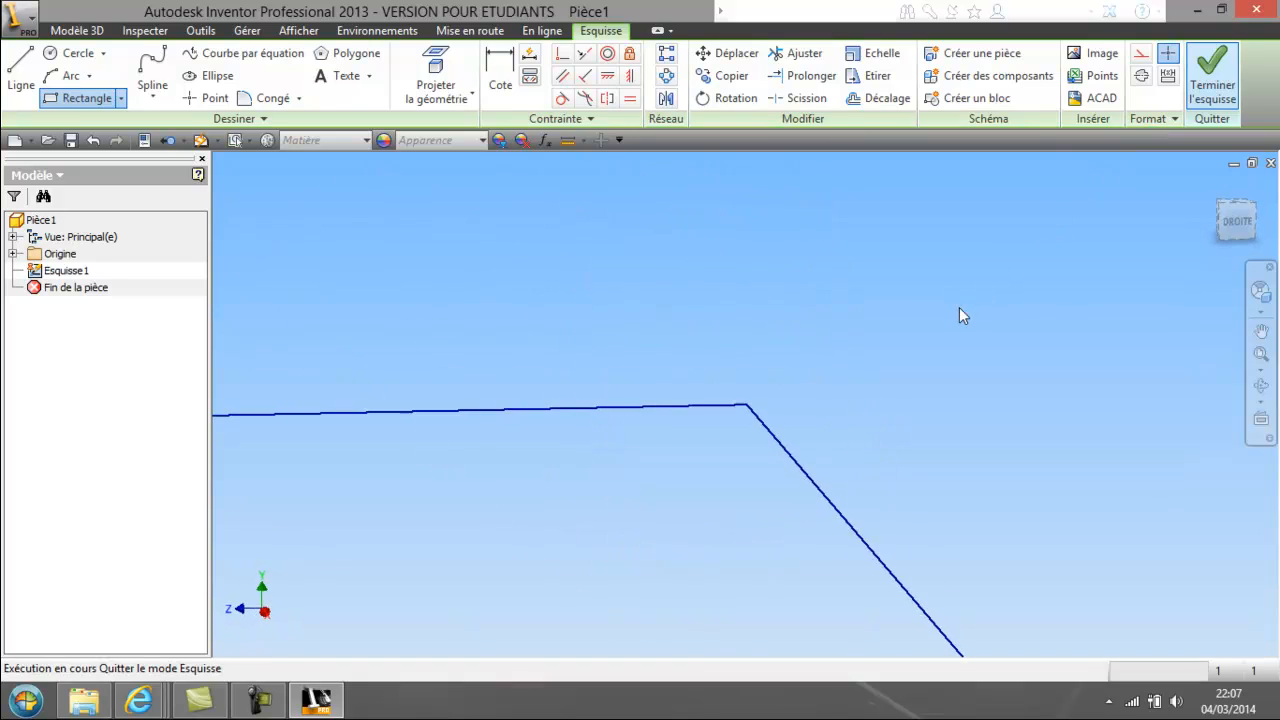
# Extrude the rectangle upward by 50 mm as a solid.
pyautogui.scroll(-4, 933, 364)
pyautogui.scroll(8, 931, 365)
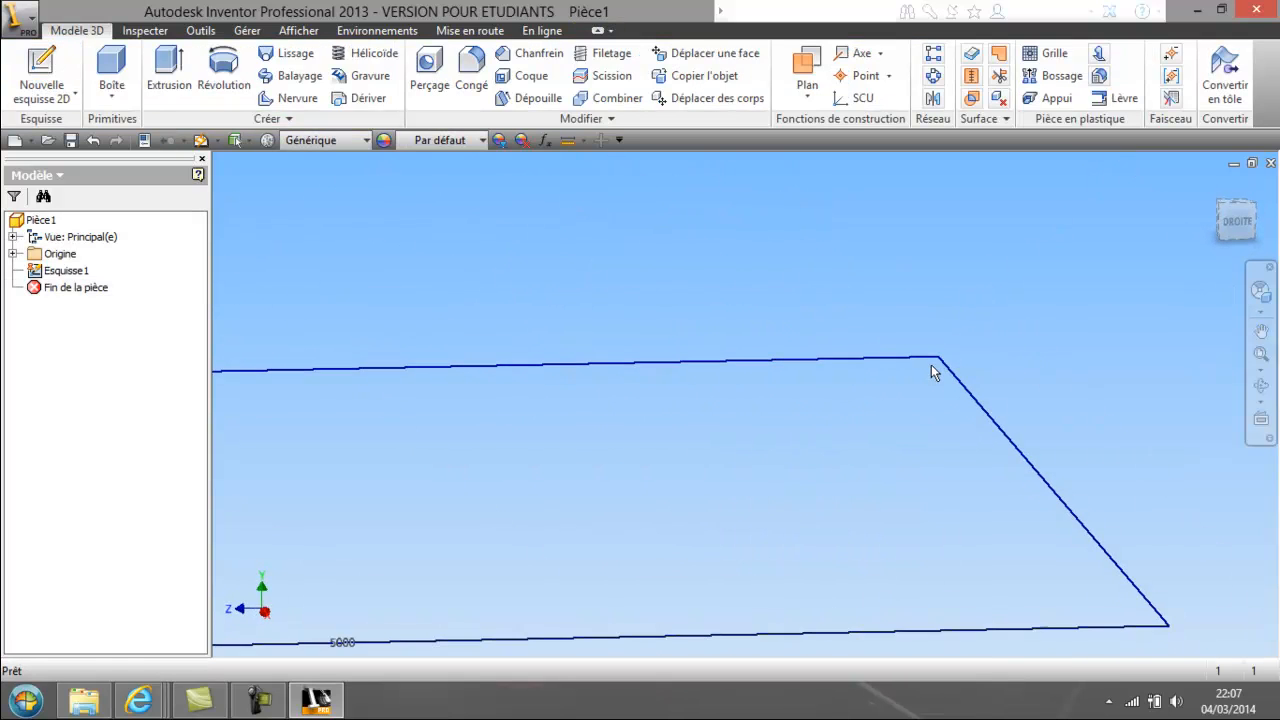
pyautogui.moveTo(900, 386); pyautogui.dragTo(981, 336, button='middle')
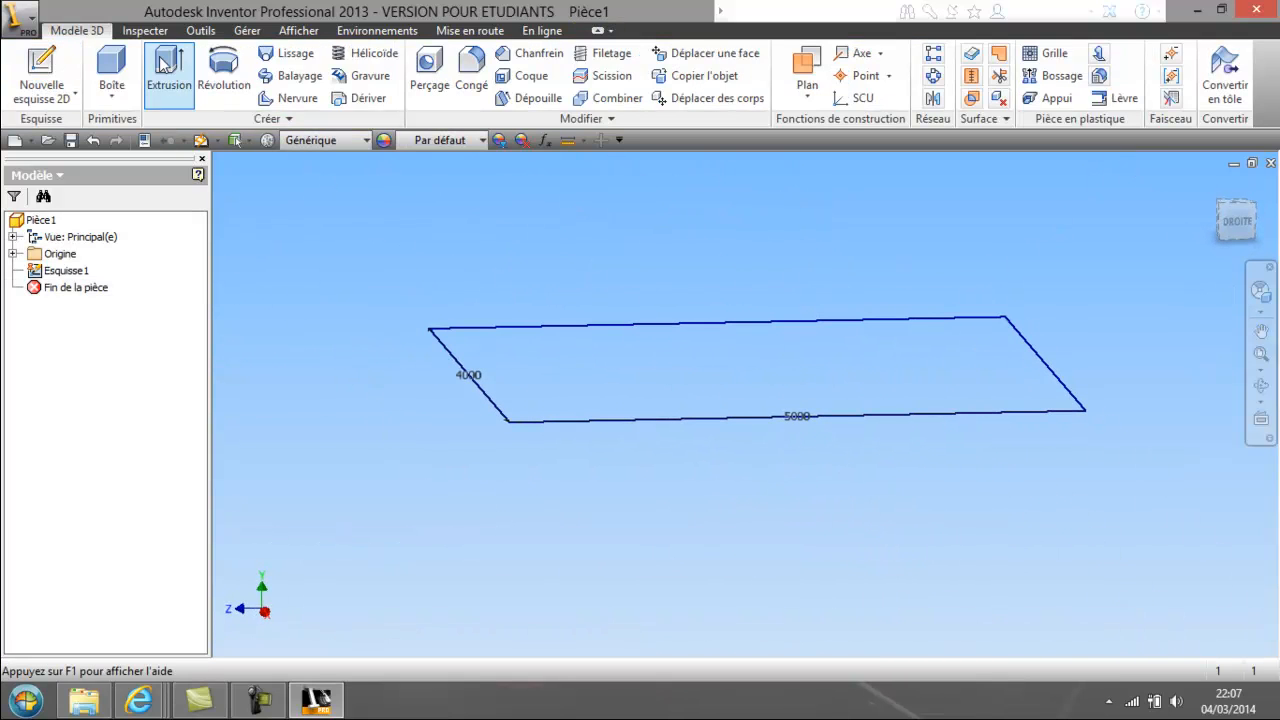
pyautogui.click(169, 70)
pyautogui.moveTo(865, 253); pyautogui.dragTo(829, 254)
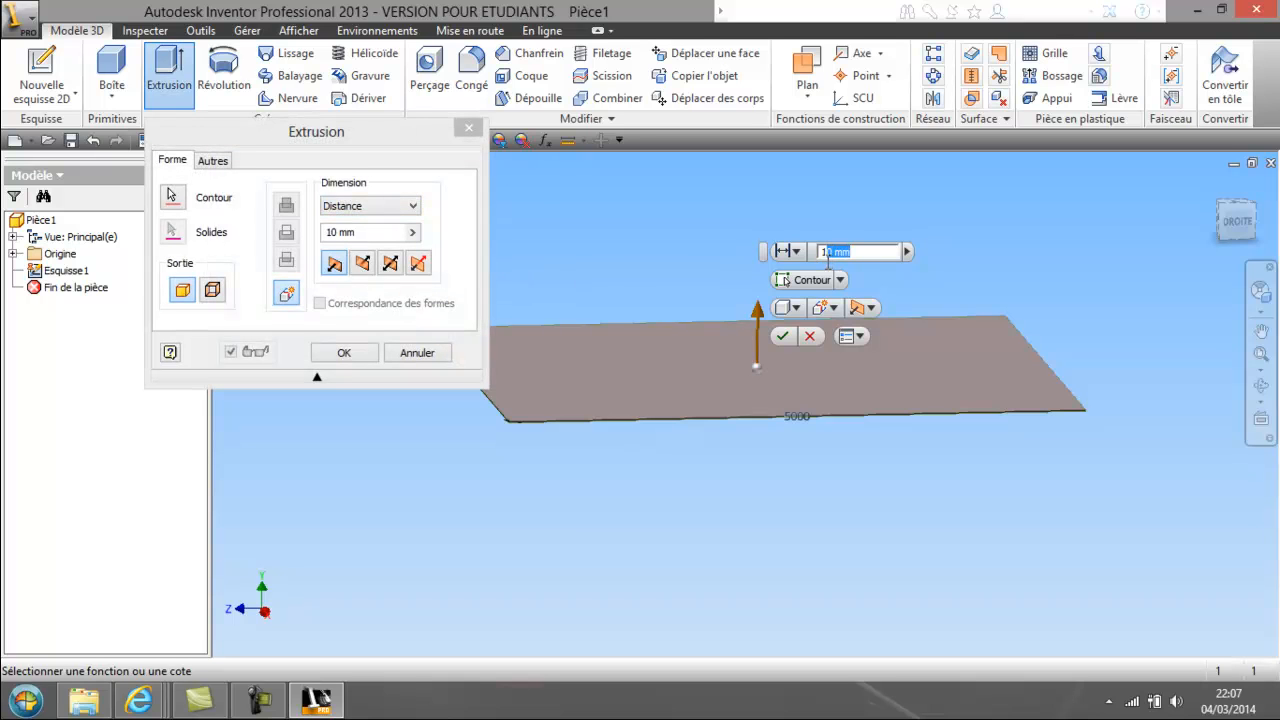
pyautogui.write('50')
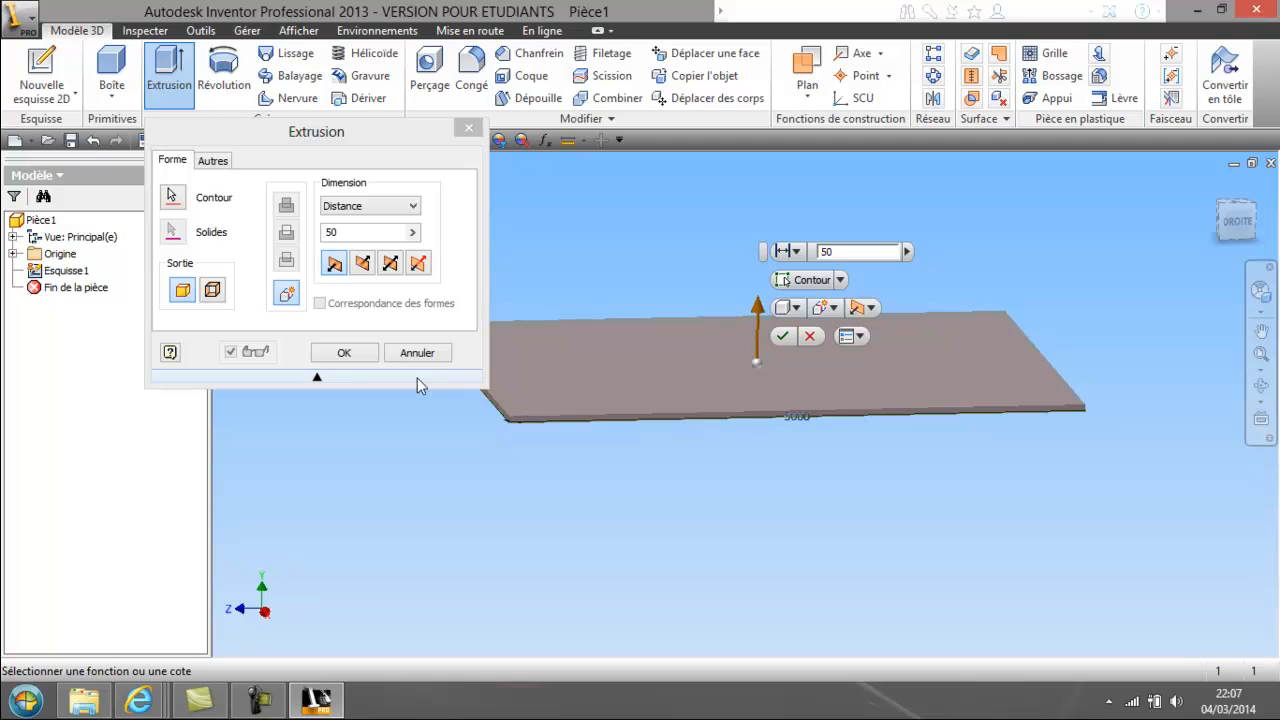
pyautogui.click(331, 353)
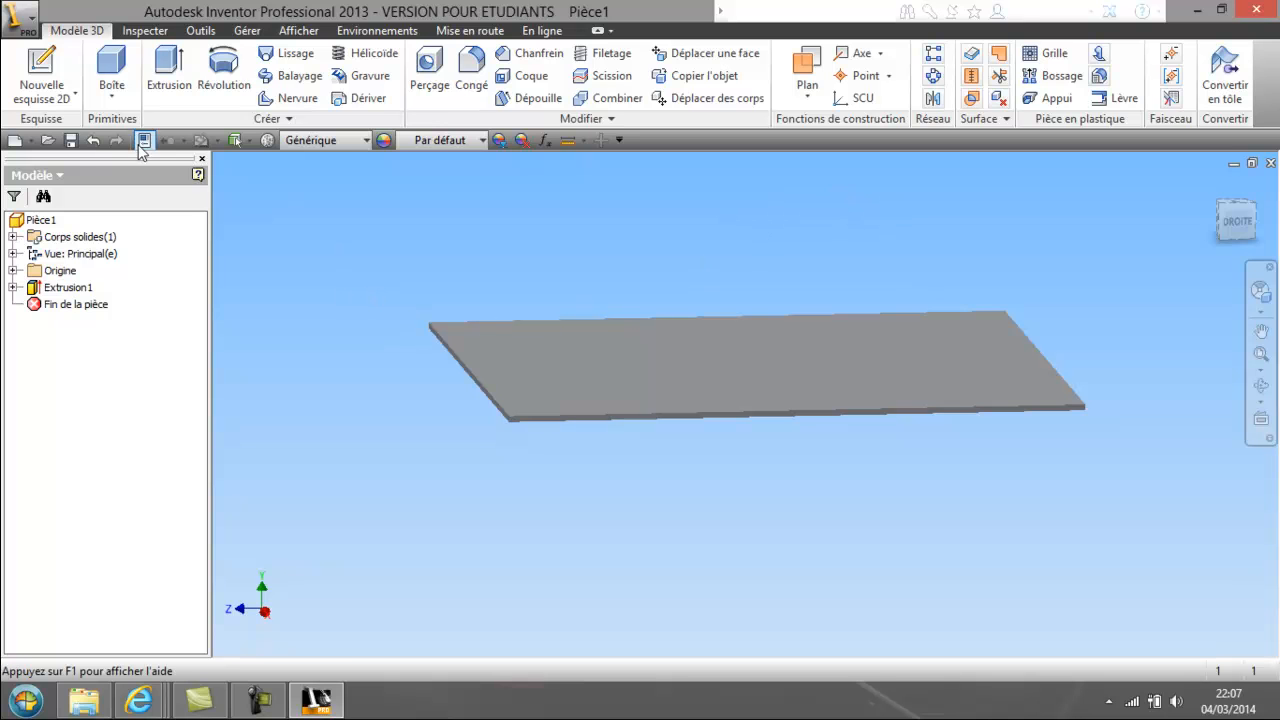
# Save the part as sol in the projet-tuto-test folder.
pyautogui.click(71, 140)
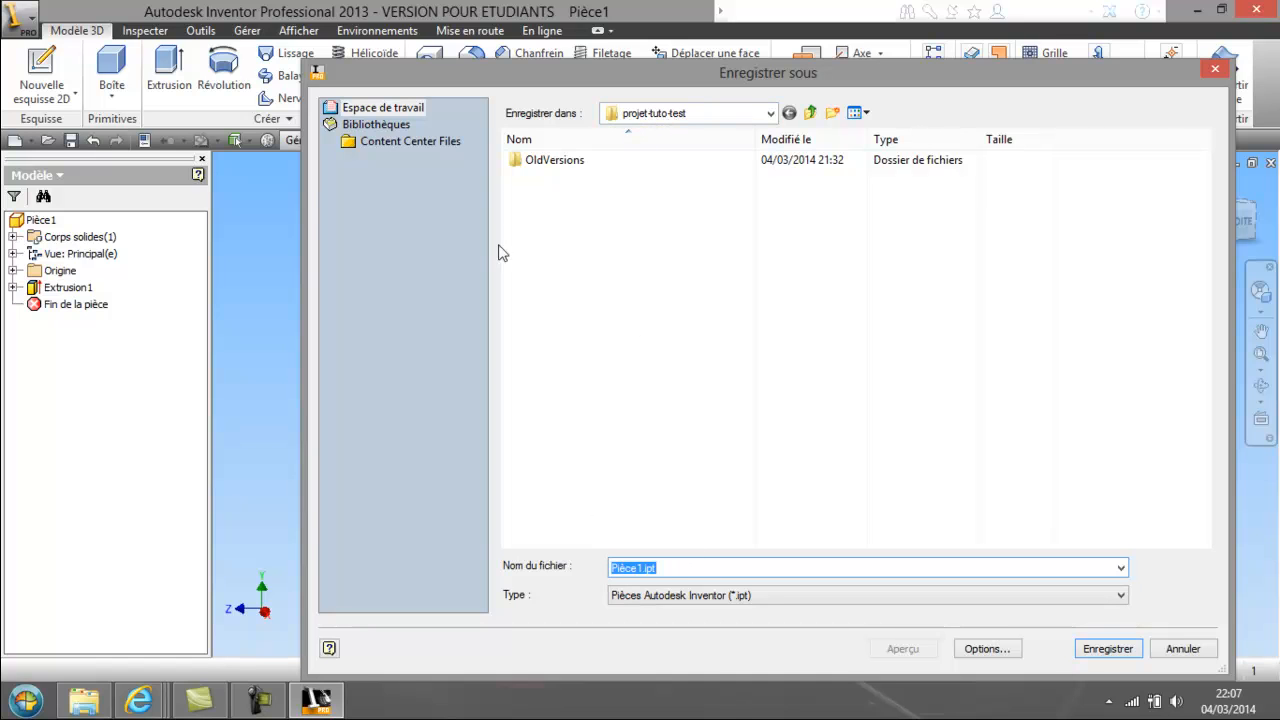
pyautogui.write('sol')
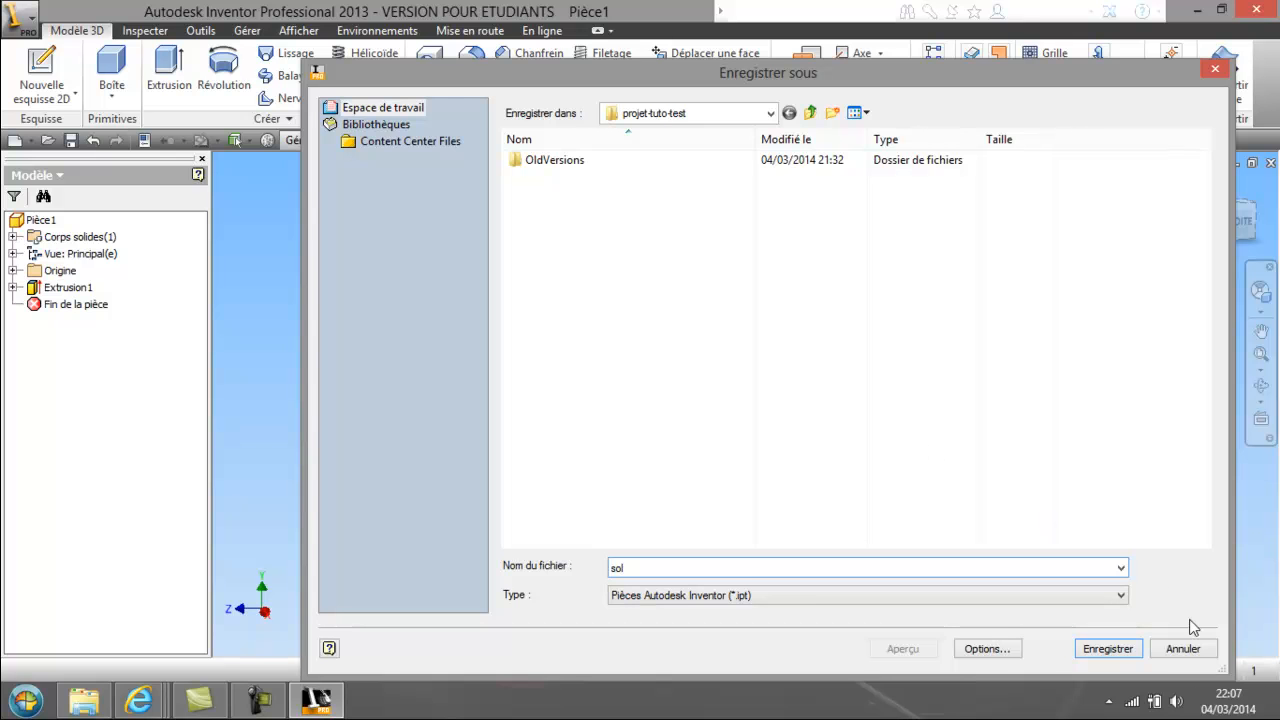
pyautogui.click(1108, 649)
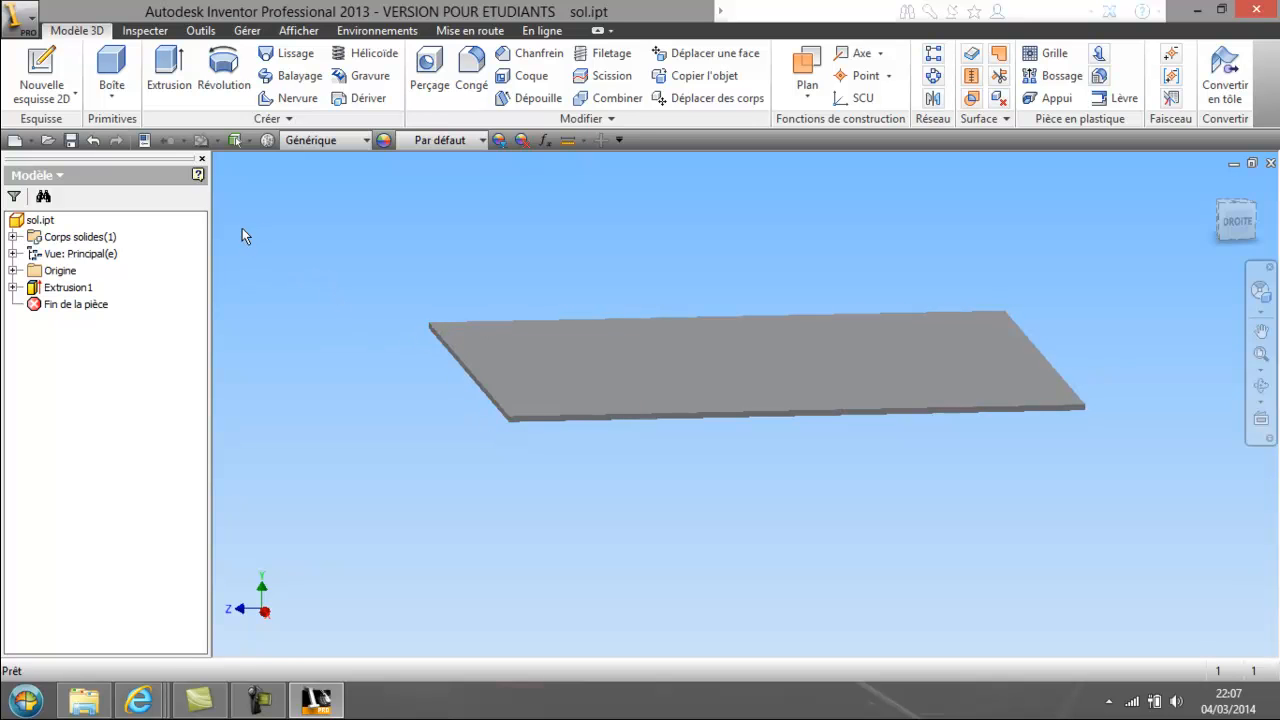
# Create another new part and start a 2D sketch on its horizontal XZ origin plane.
pyautogui.click(32, 20)
pyautogui.moveTo(104, 120)
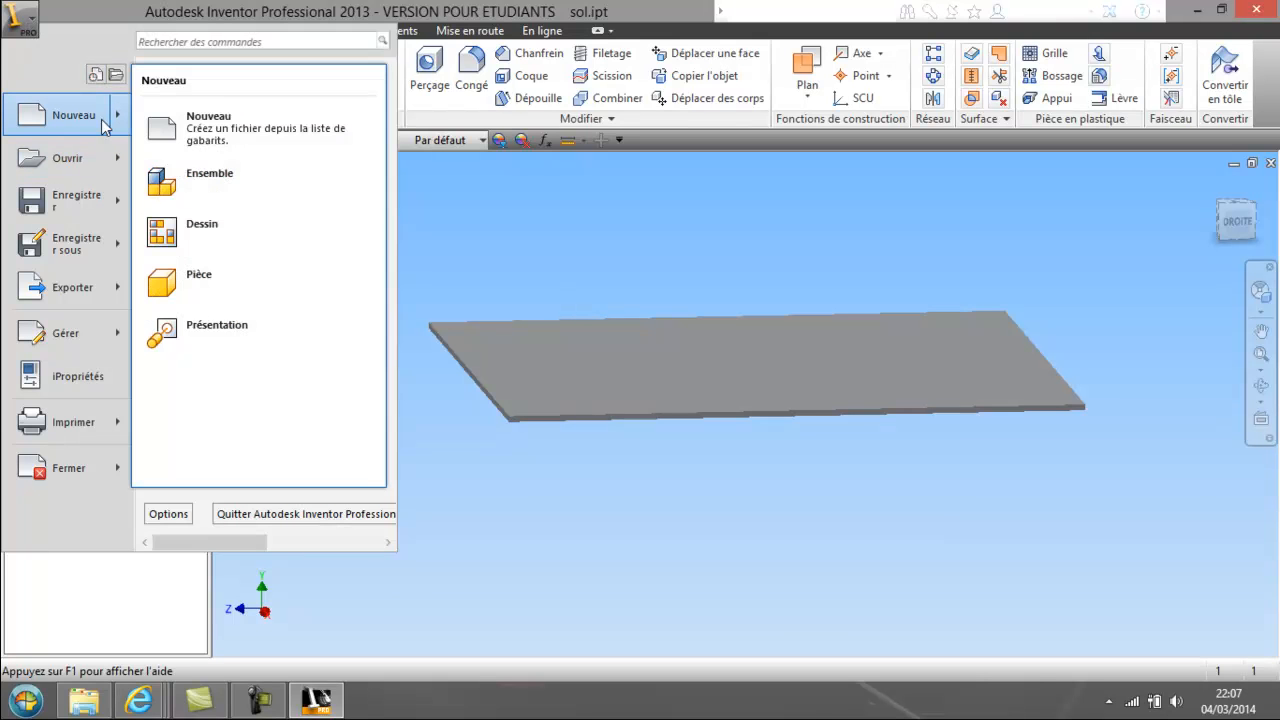
pyautogui.click(214, 277)
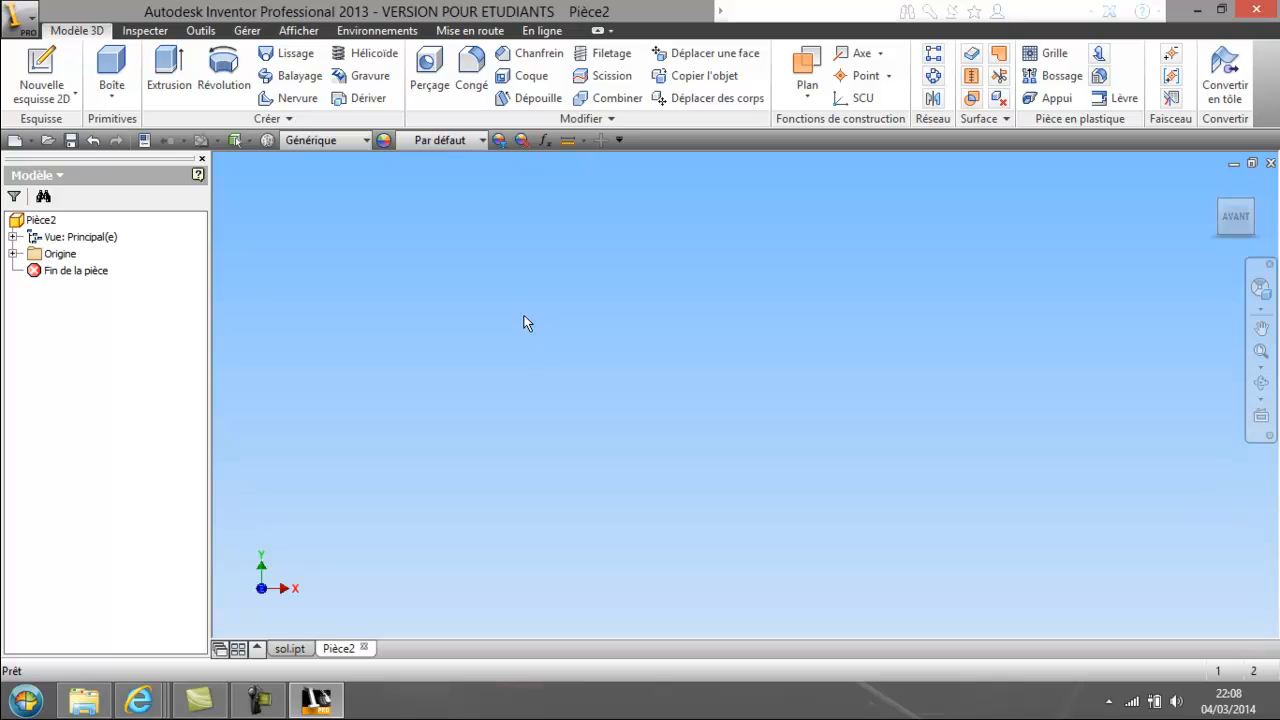
pyautogui.click(66, 102)
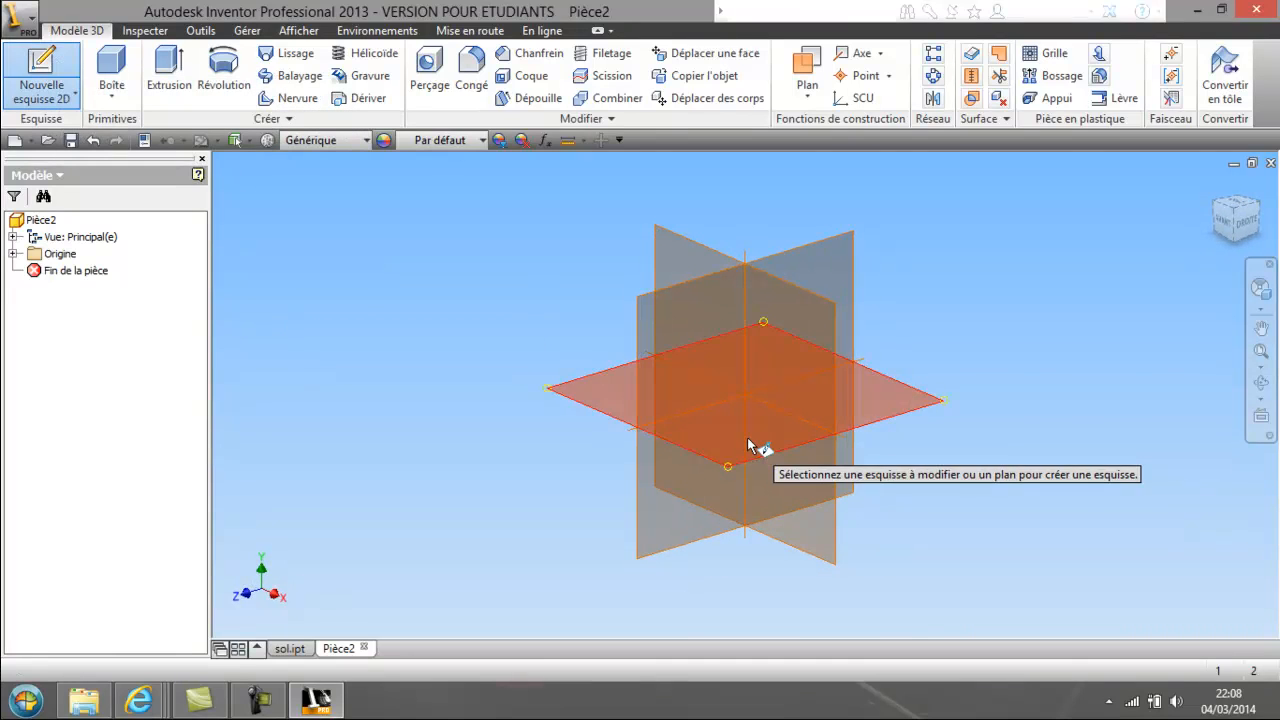
pyautogui.click(748, 439)
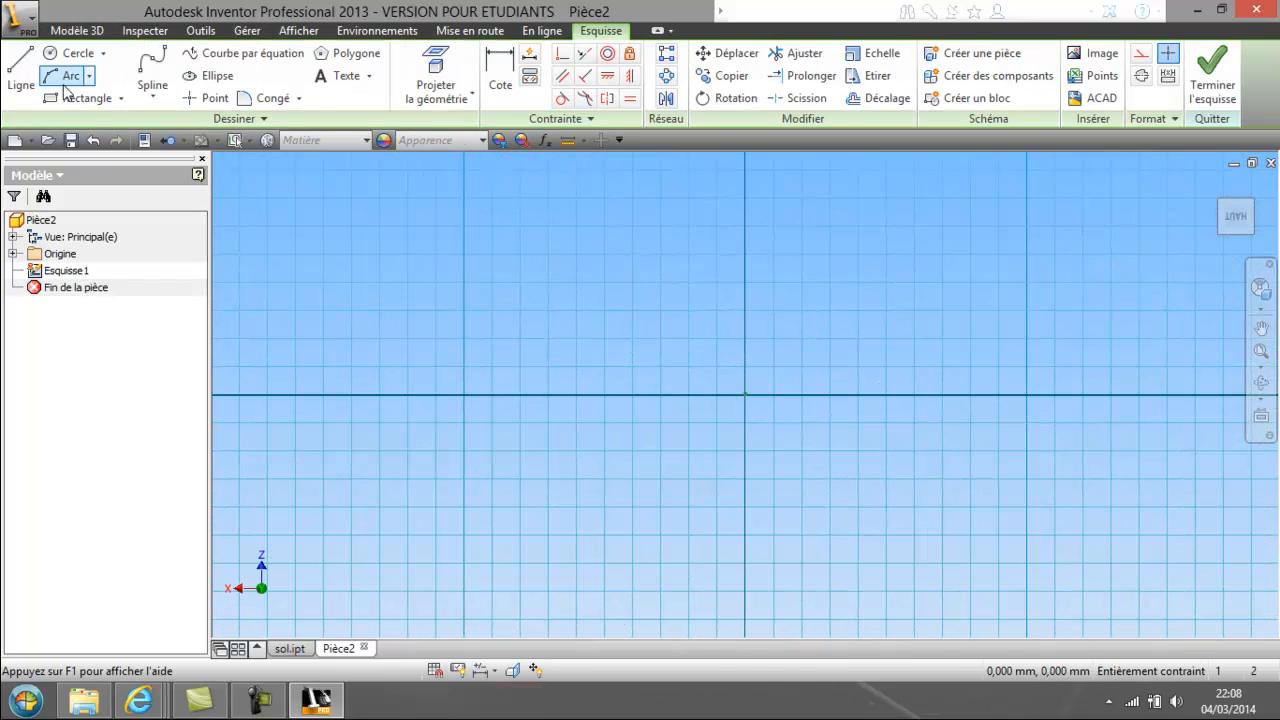
# Sketch a rectangle about 22 mm by 8 mm with one corner at the origin.
pyautogui.click(72, 97)
pyautogui.click(746, 395)
pyautogui.click(431, 278)
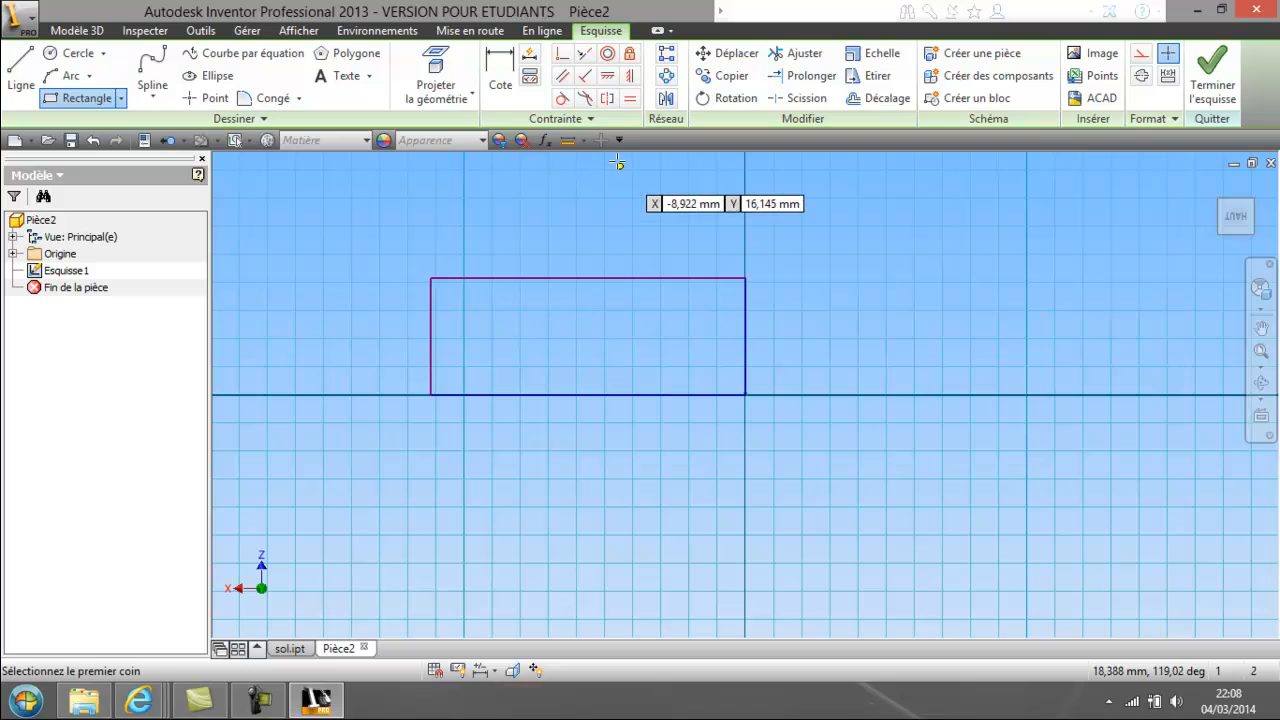
# Dimension the rectangle's height along the Z axis as 2000 mm.
pyautogui.press('d')
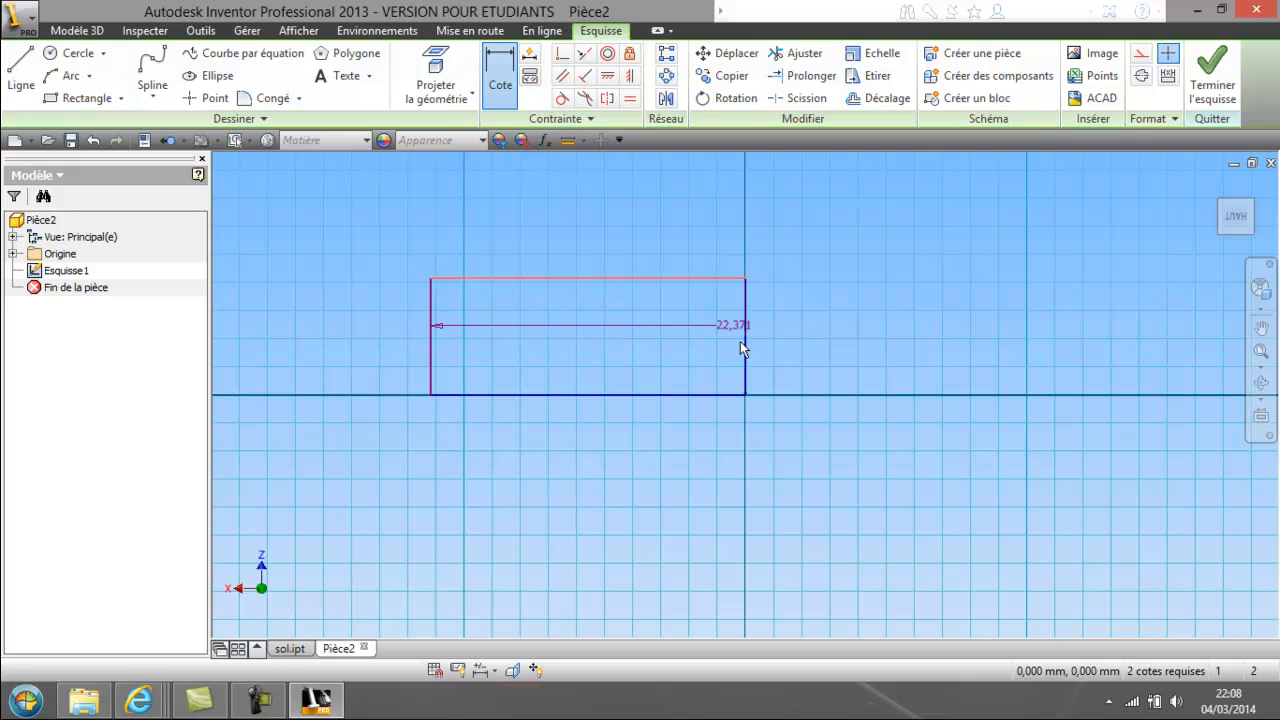
pyautogui.click(745, 388)
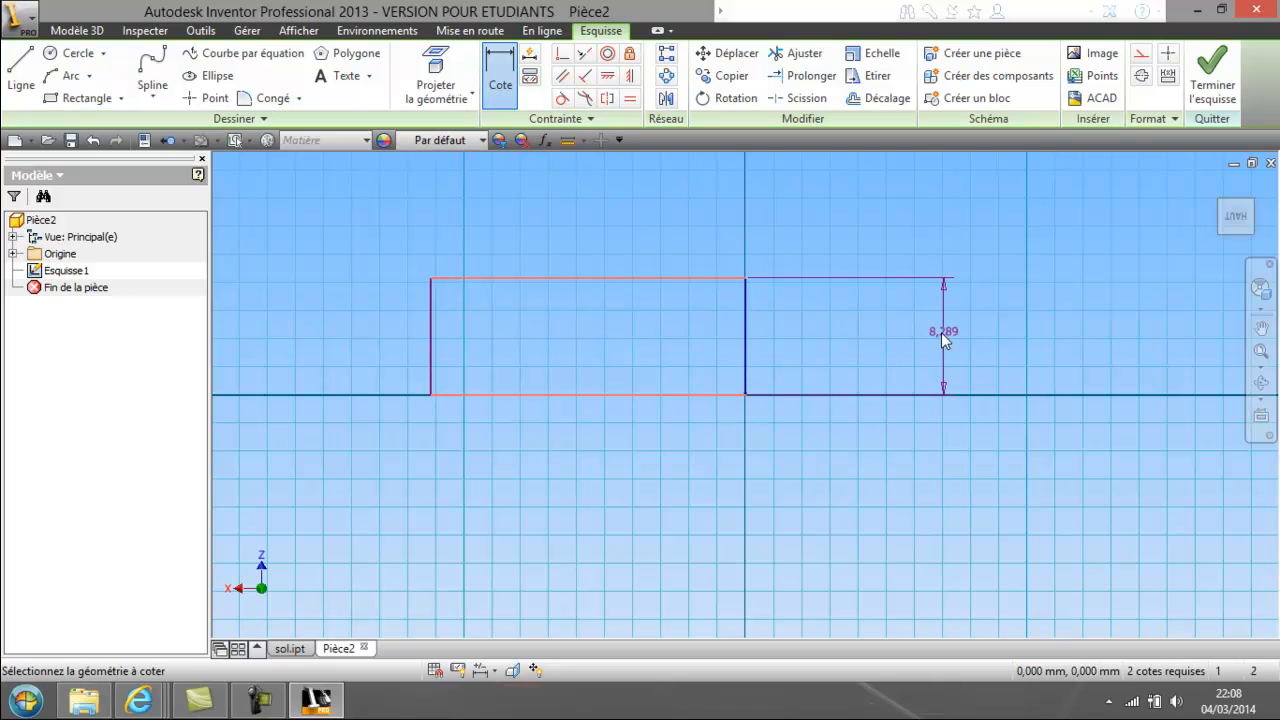
pyautogui.click(943, 340)
pyautogui.write('2000')
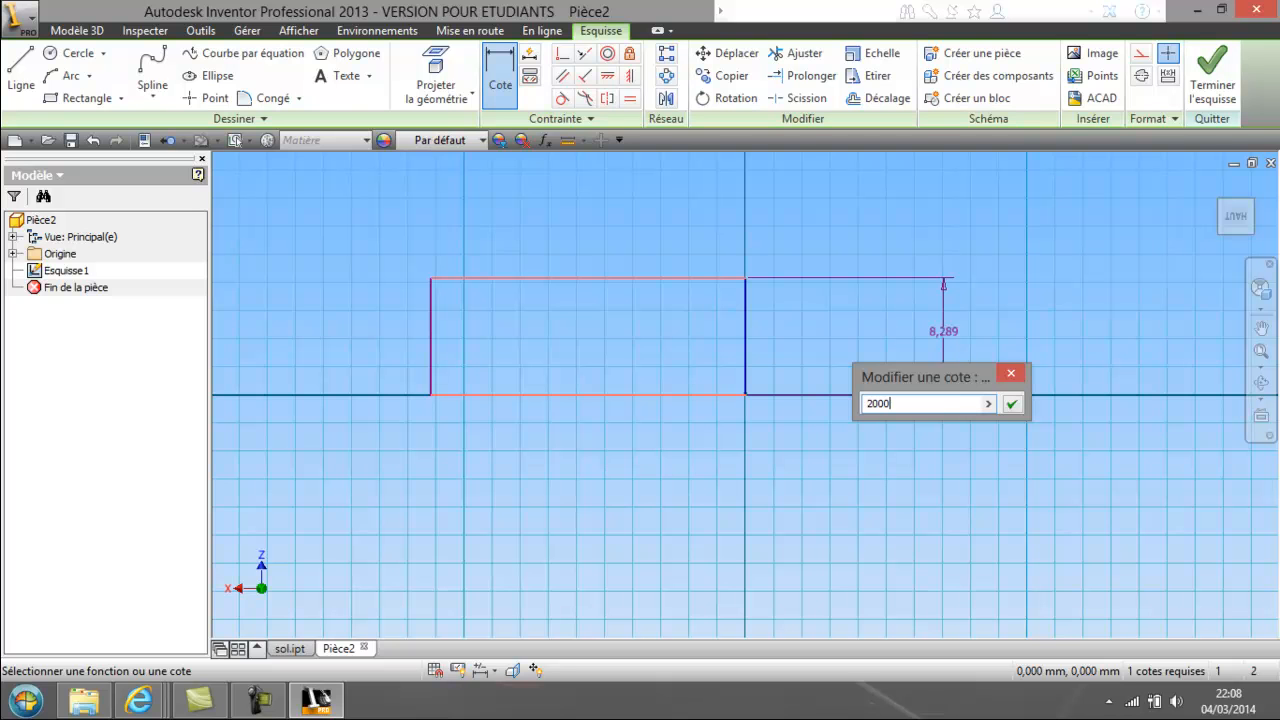
pyautogui.click(1011, 404)
# Dimension the rectangle's width along the X axis as 2000 mm.
pyautogui.scroll(-3, 749, 391)
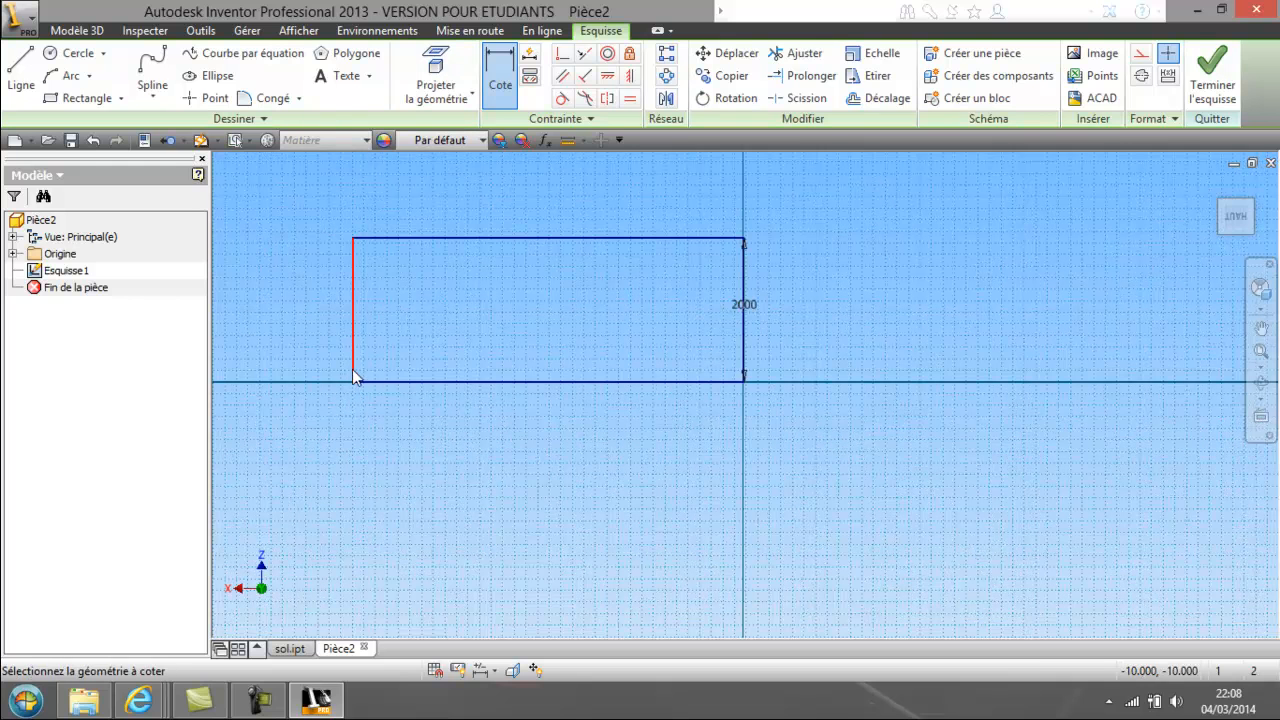
pyautogui.click(745, 383)
pyautogui.click(557, 470)
pyautogui.write('200')
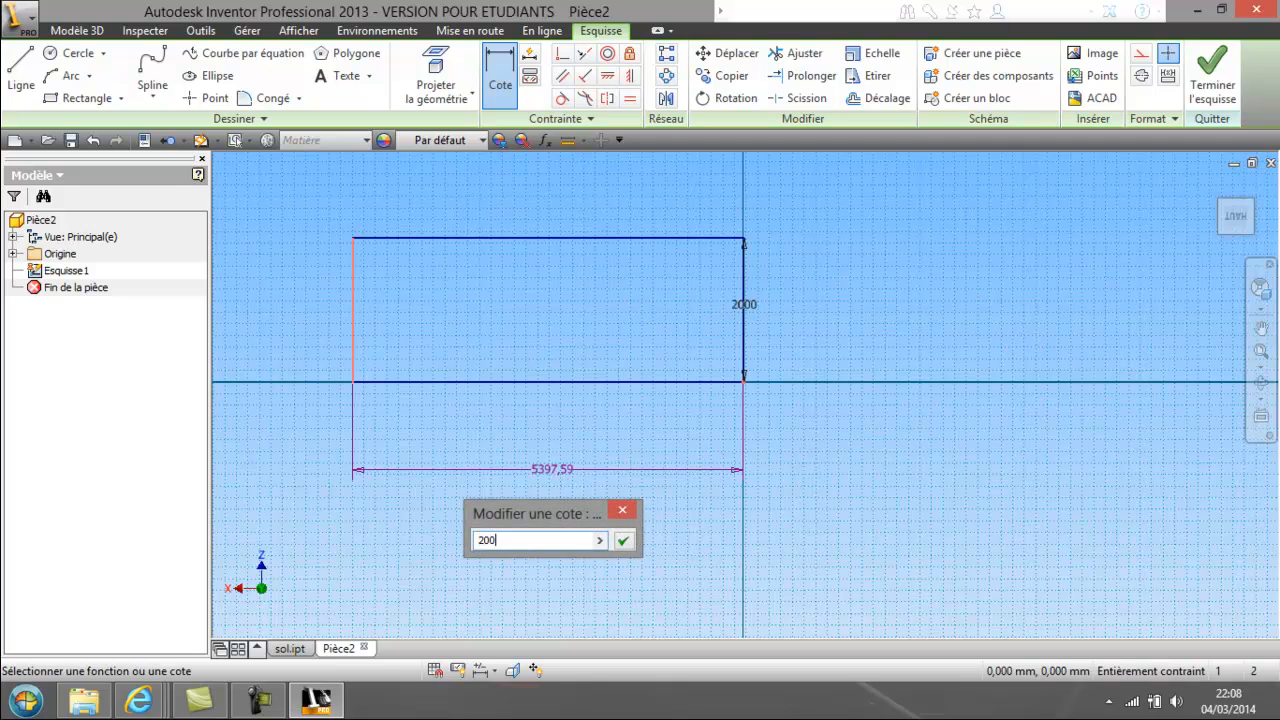
pyautogui.write('0')
pyautogui.press('Return')
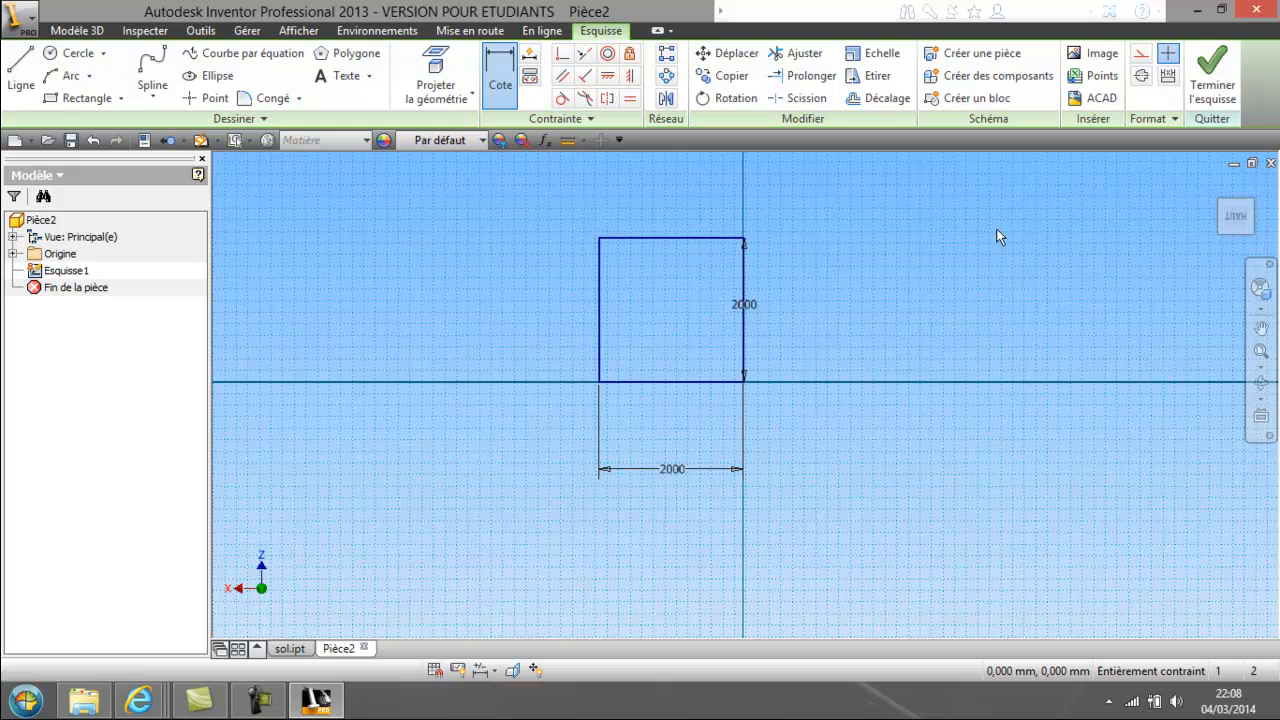
# Finish the sketch and extrude the square profile upward by 40 mm.
pyautogui.scroll(-2, 1031, 202)
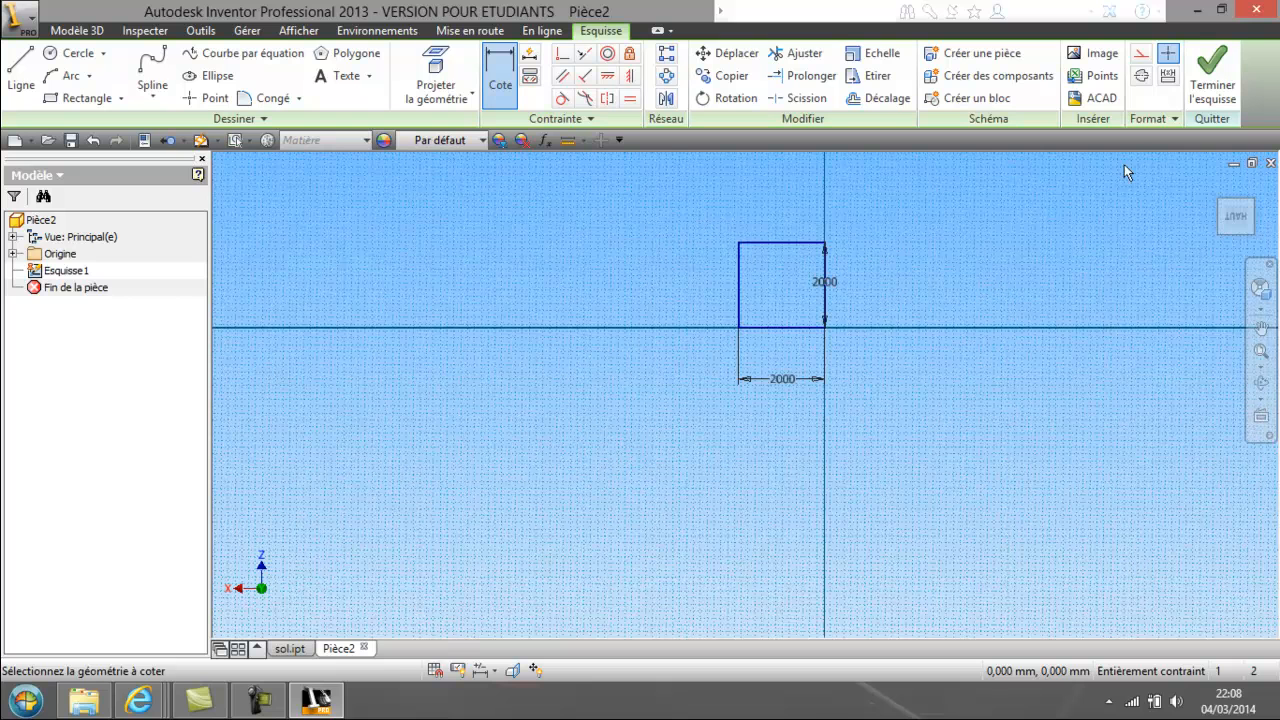
pyautogui.click(1207, 84)
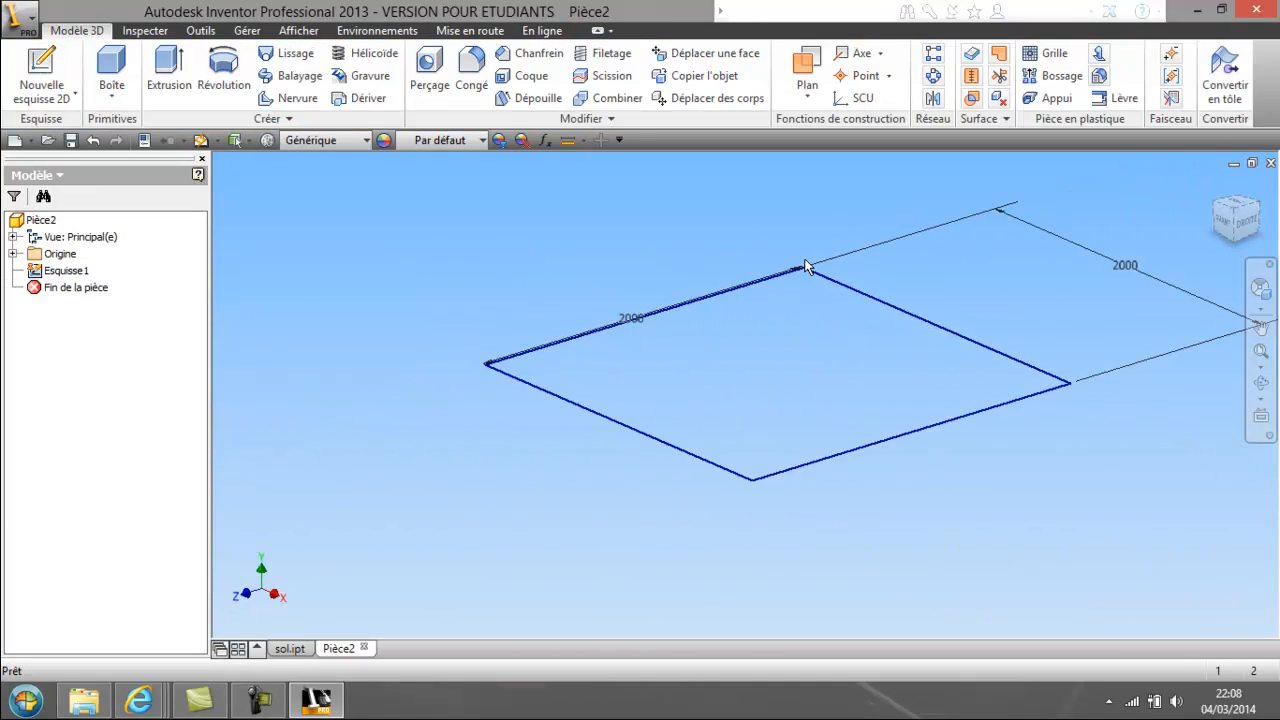
pyautogui.click(169, 72)
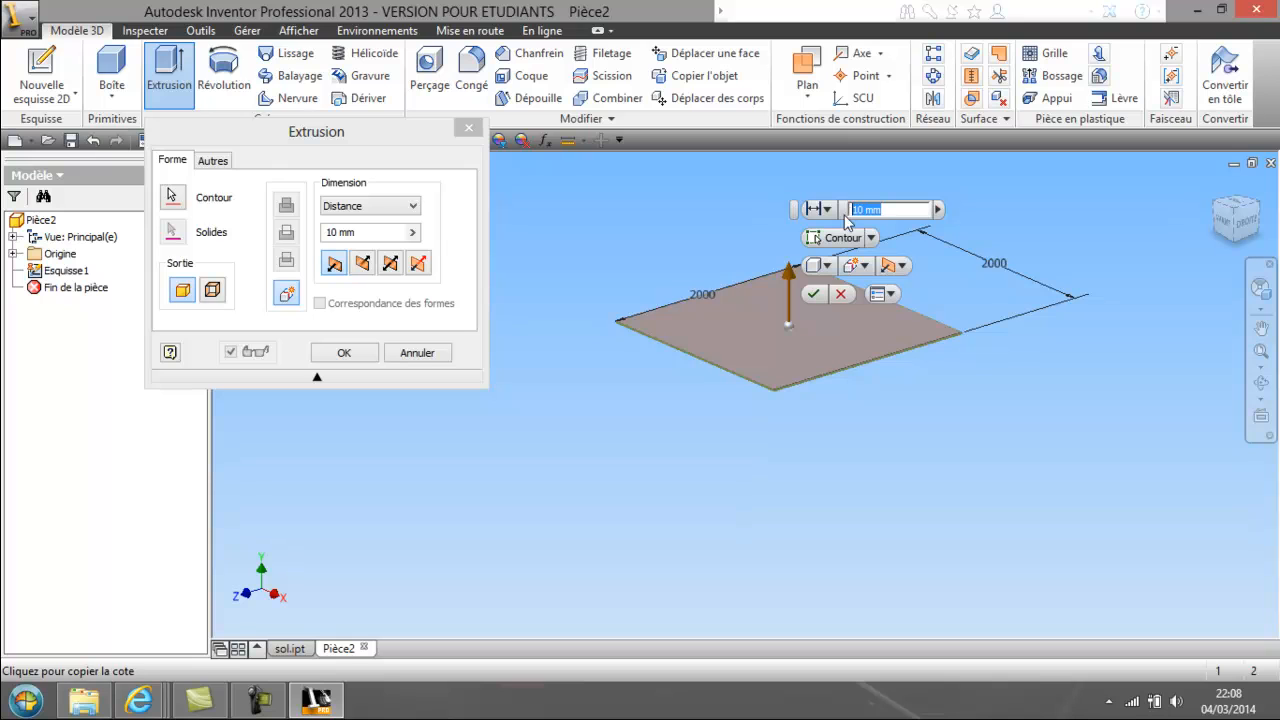
pyautogui.write('40')
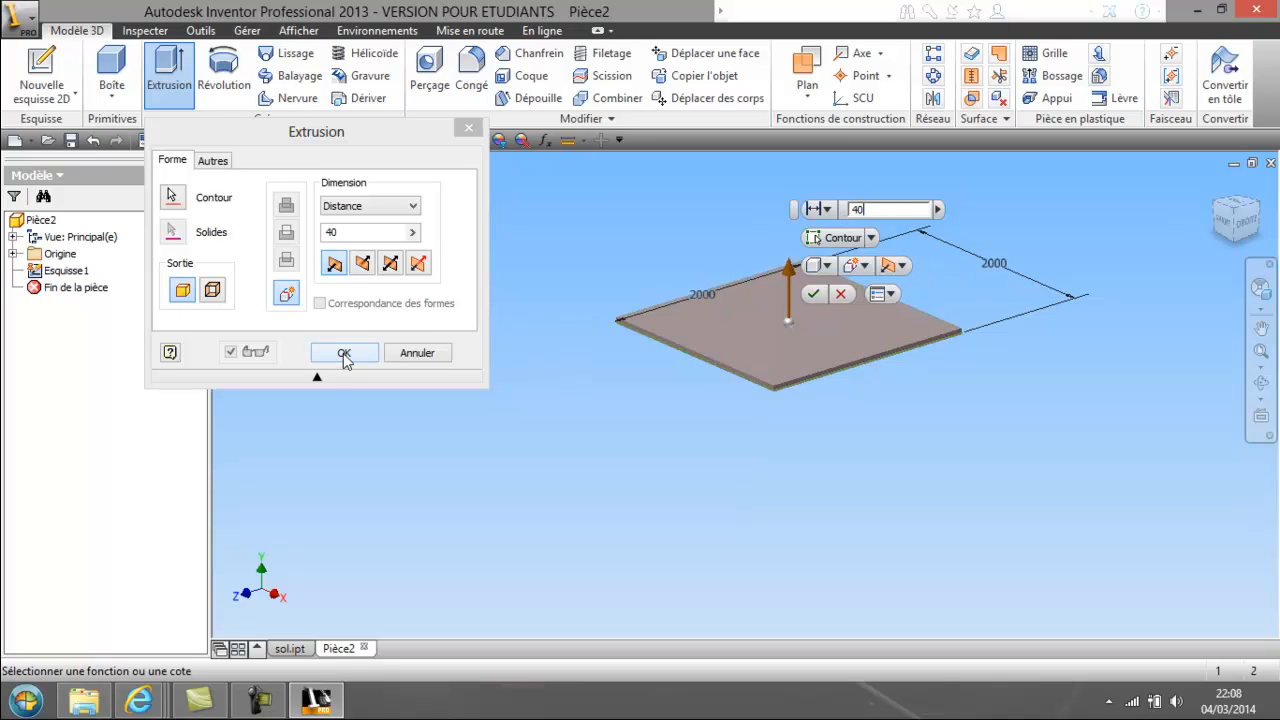
pyautogui.click(343, 353)
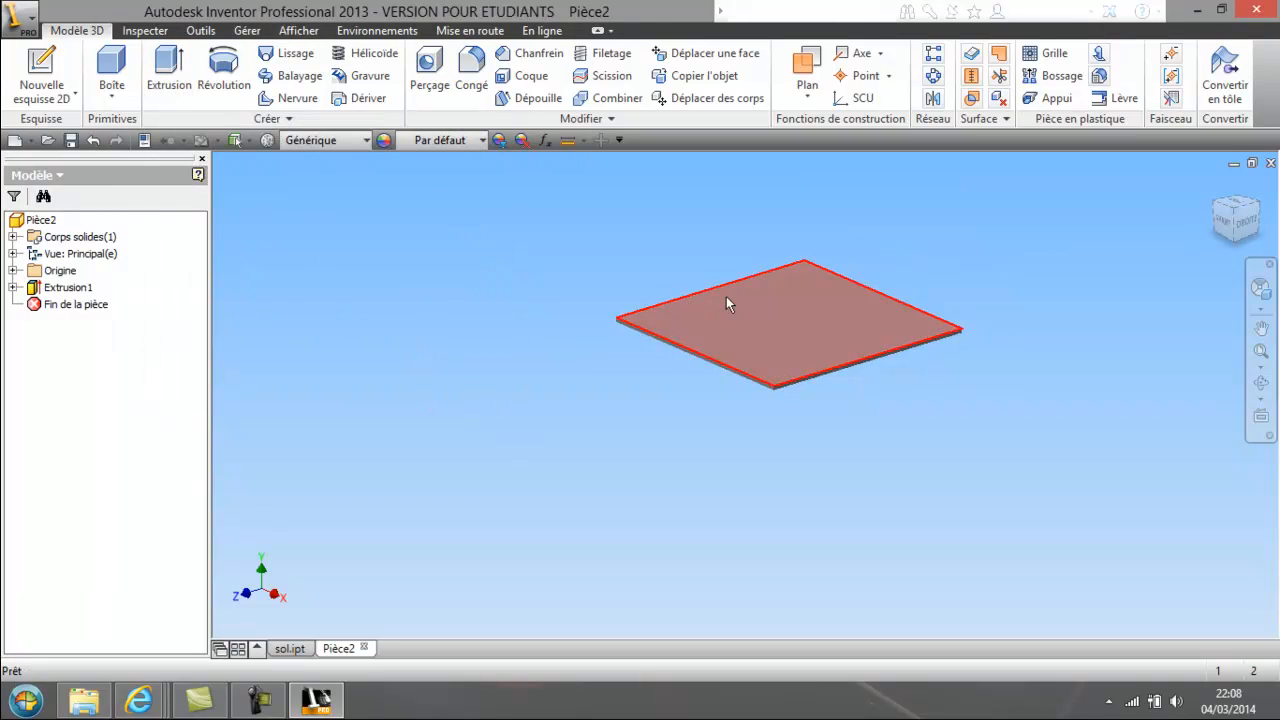
# Start a sketch on the plate's upper face and draw a small, roughly square rectangle around its centre.
pyautogui.rightClick(789, 322)
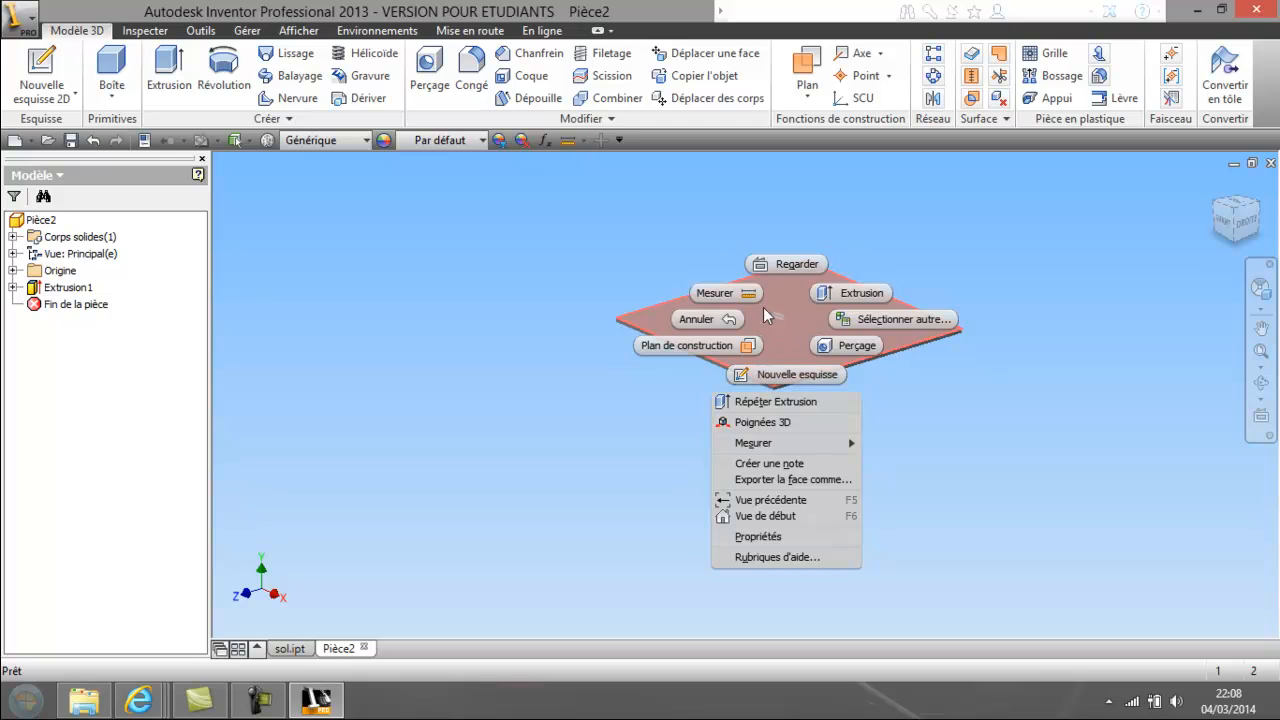
pyautogui.click(786, 376)
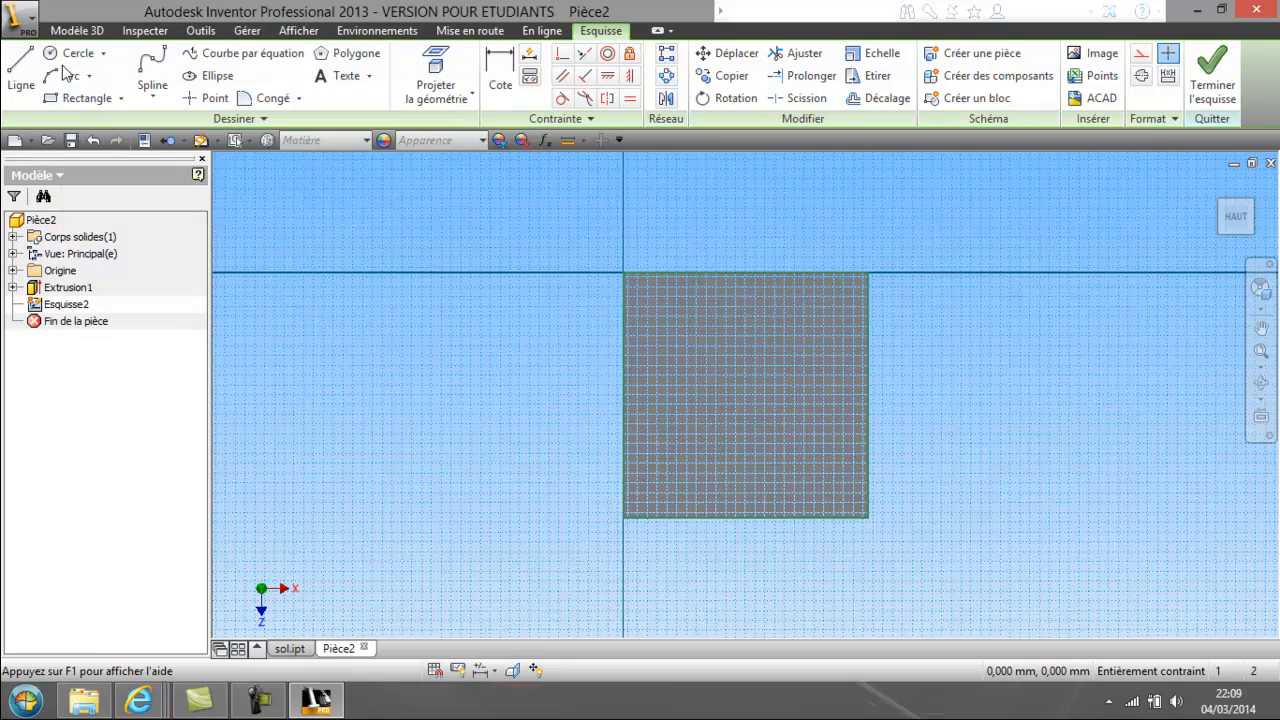
pyautogui.click(76, 101)
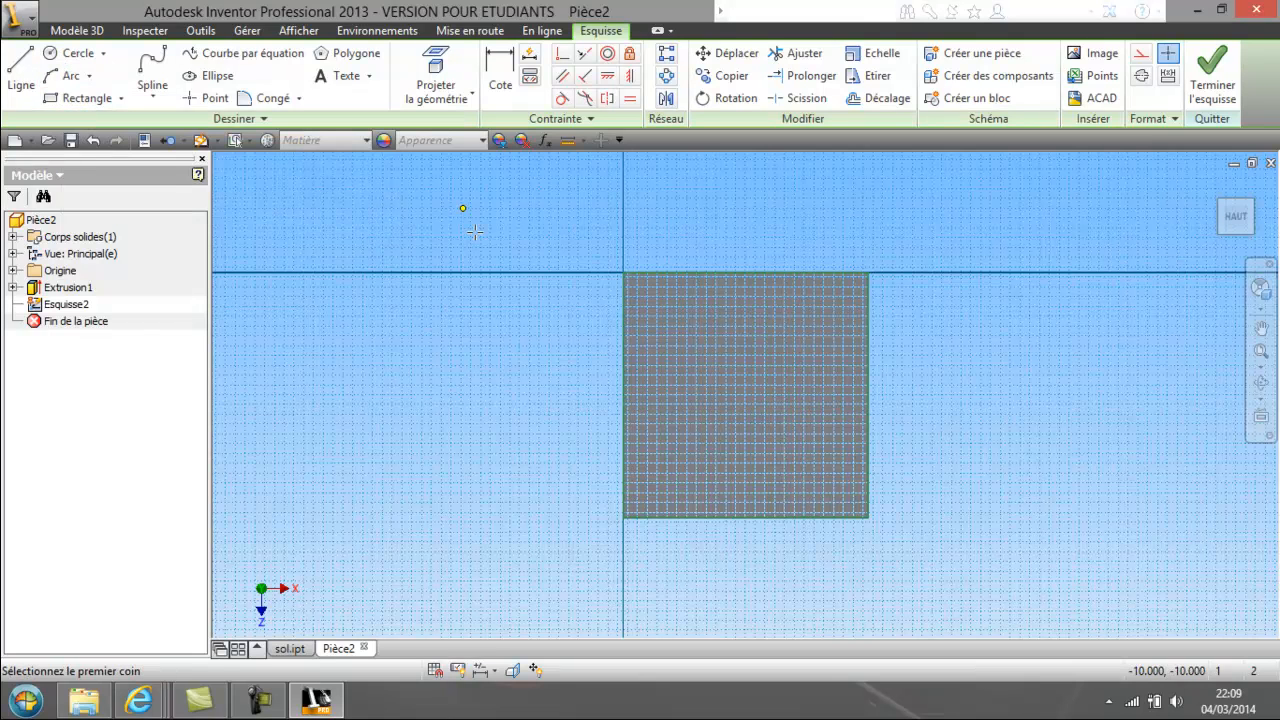
pyautogui.scroll(-4, 745, 378)
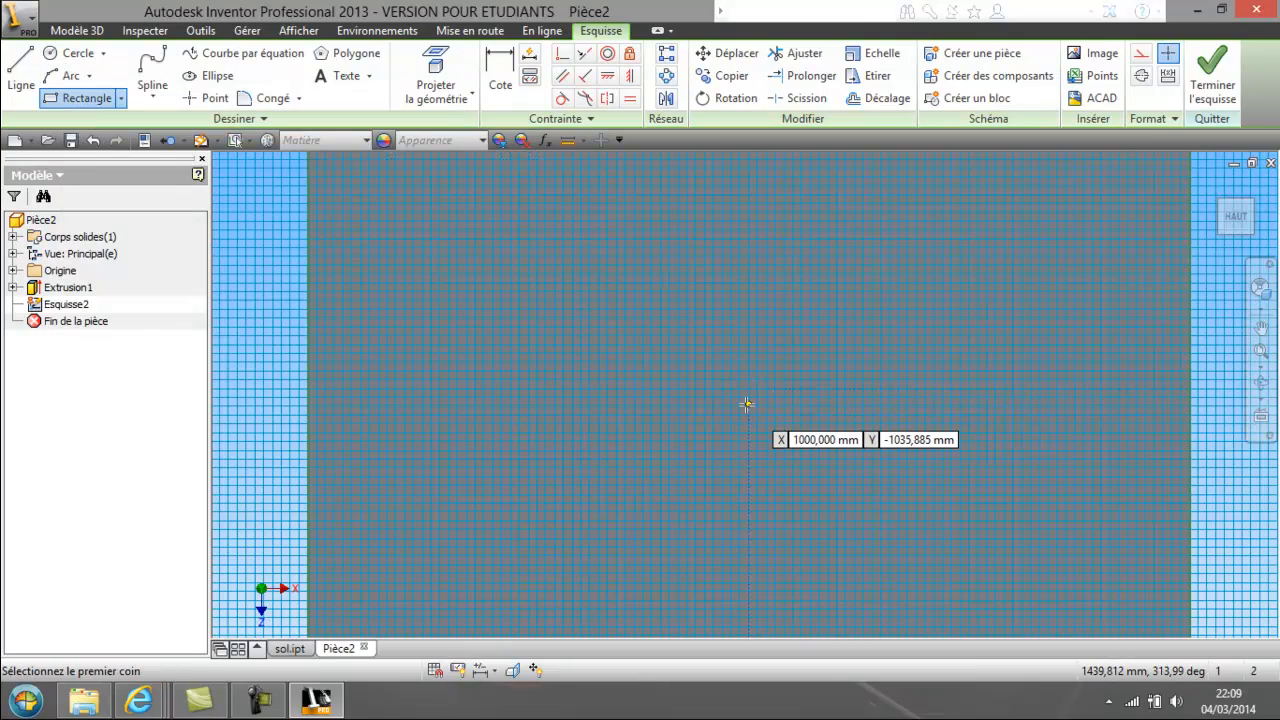
pyautogui.click(824, 324)
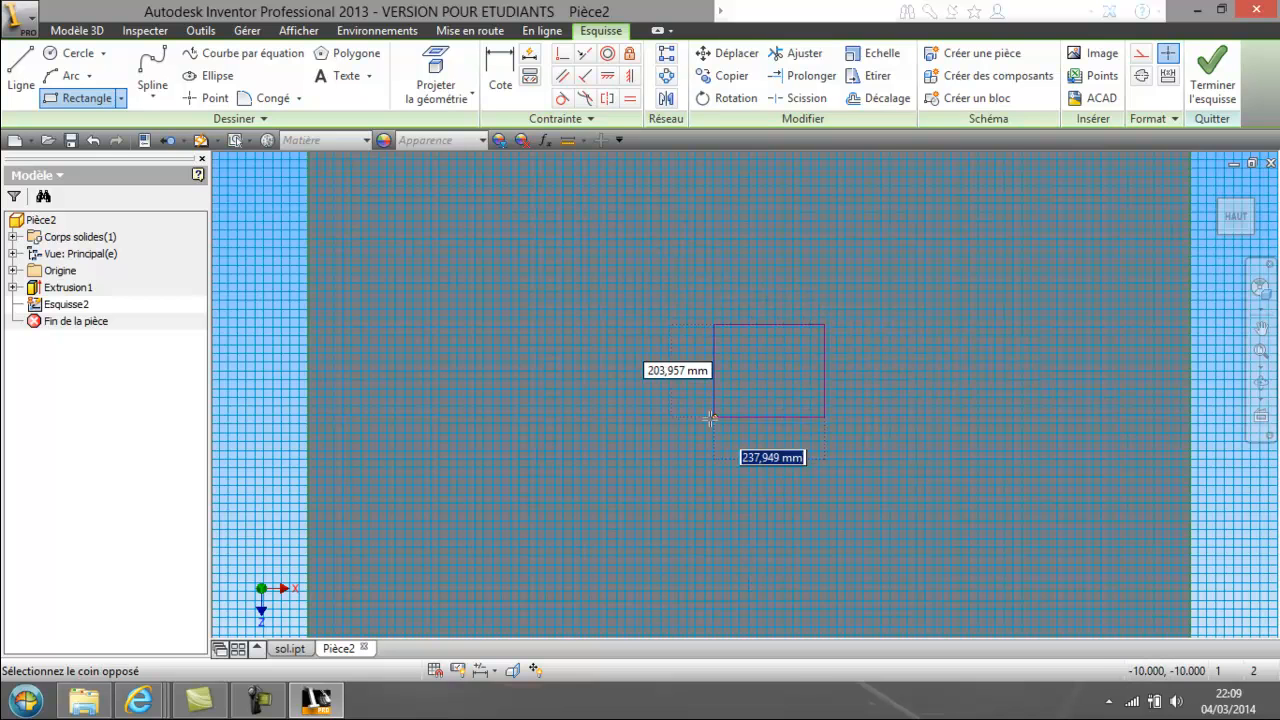
pyautogui.click(638, 505)
pyautogui.scroll(-5, 638, 505)
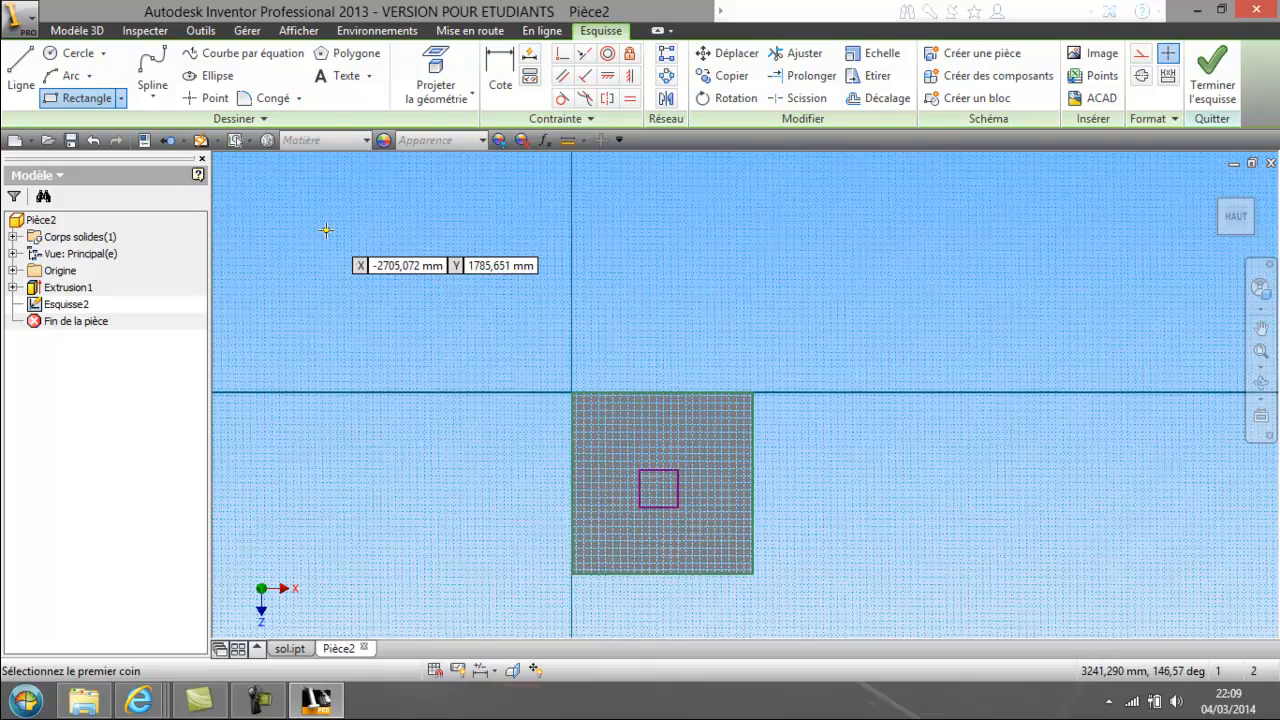
# Finish the sketch and extrude the small central rectangle upward by 1500 mm, joined to the plate.
pyautogui.click(1210, 85)
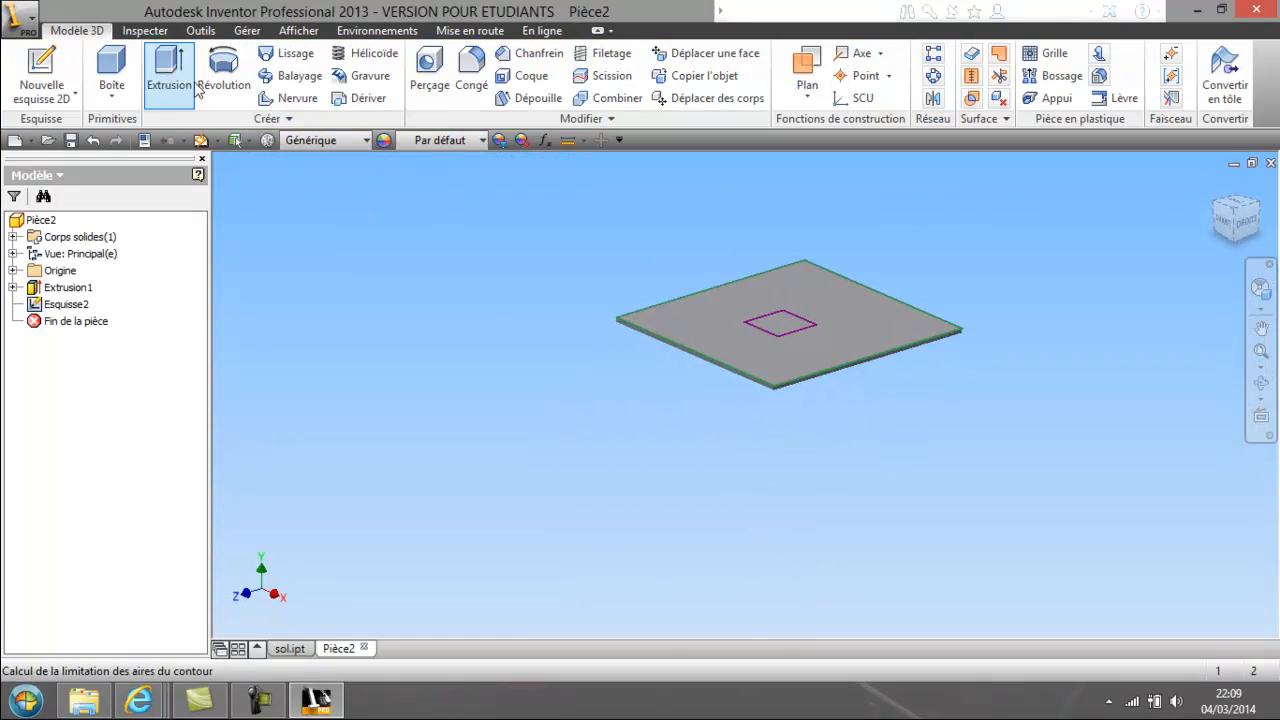
pyautogui.click(169, 75)
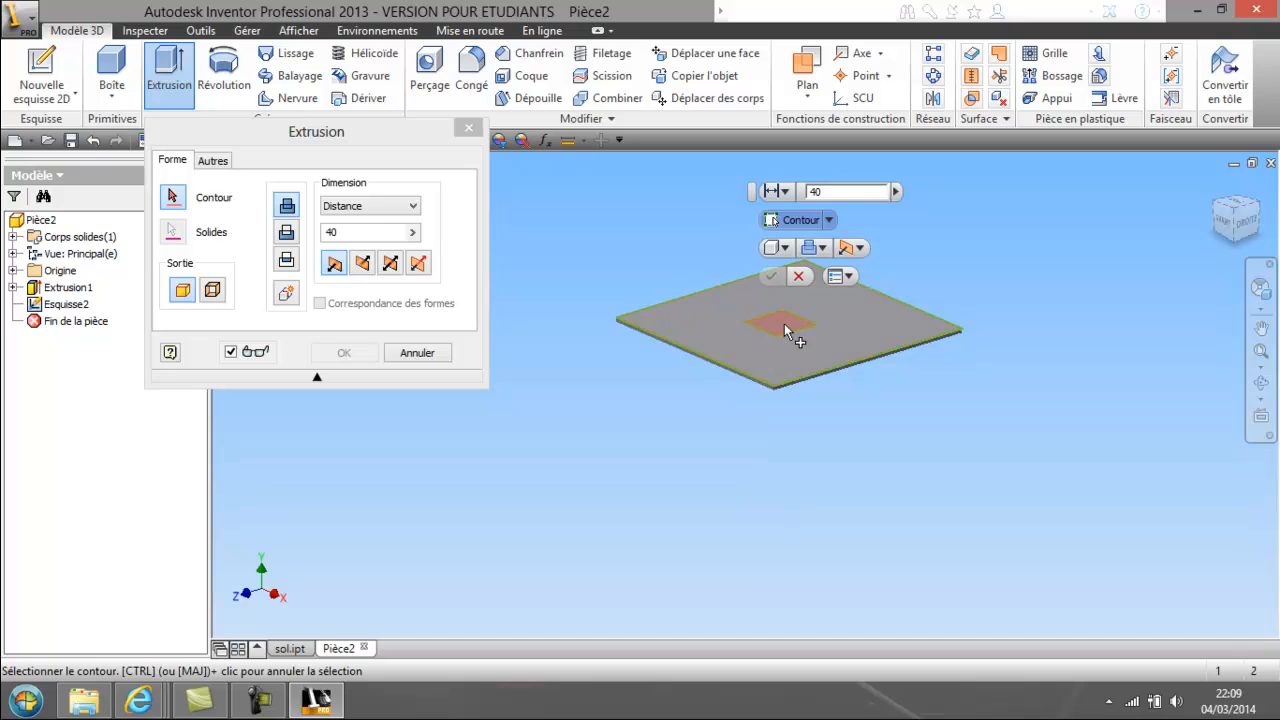
pyautogui.click(785, 322)
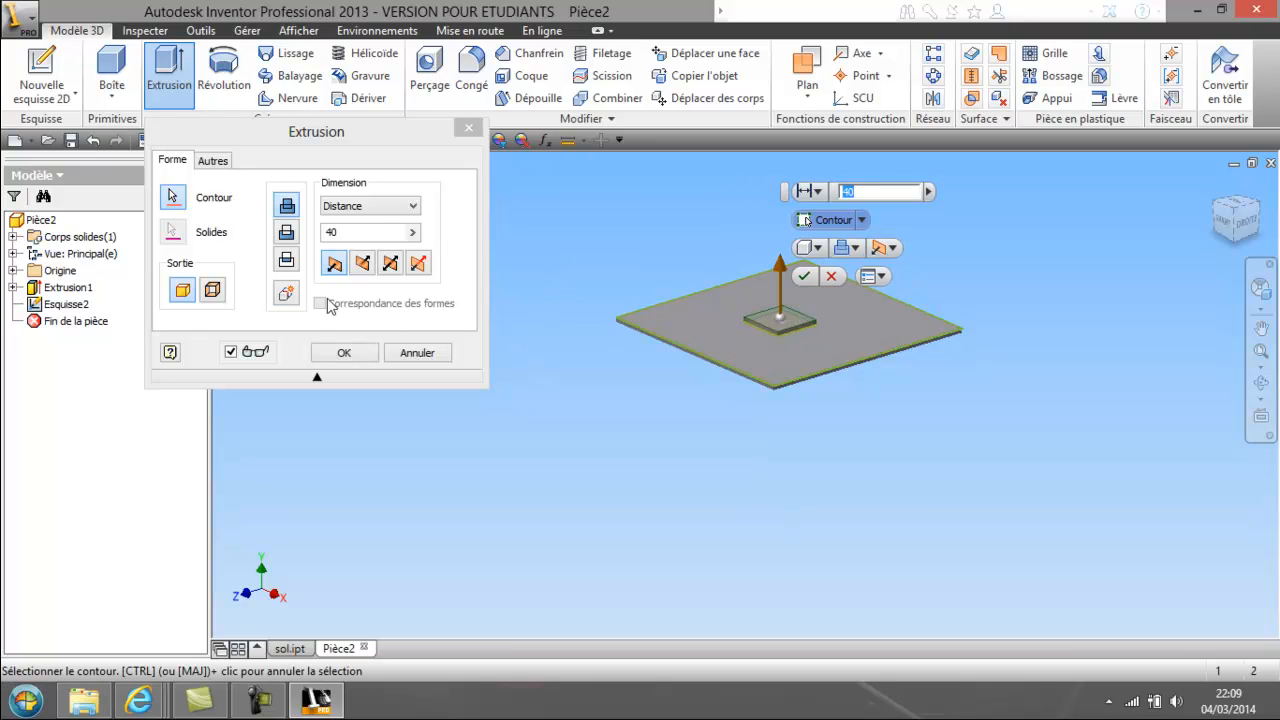
pyautogui.moveTo(345, 233); pyautogui.dragTo(320, 236)
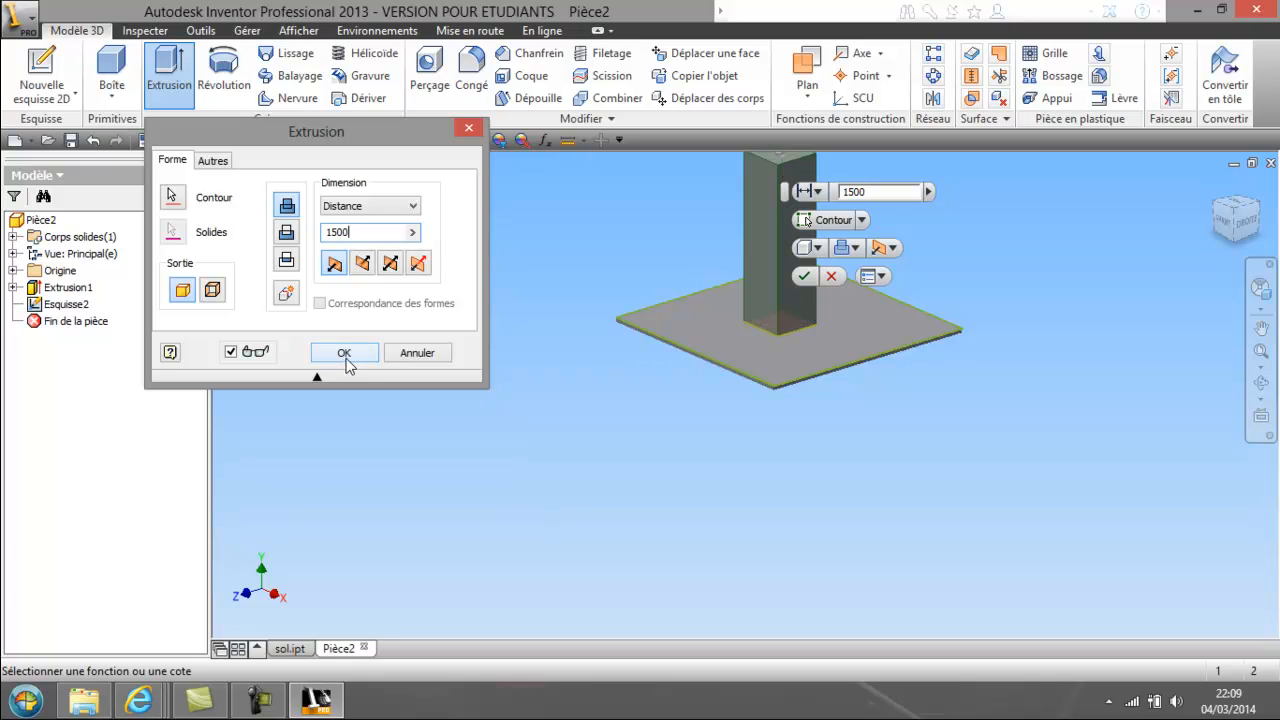
pyautogui.click(346, 355)
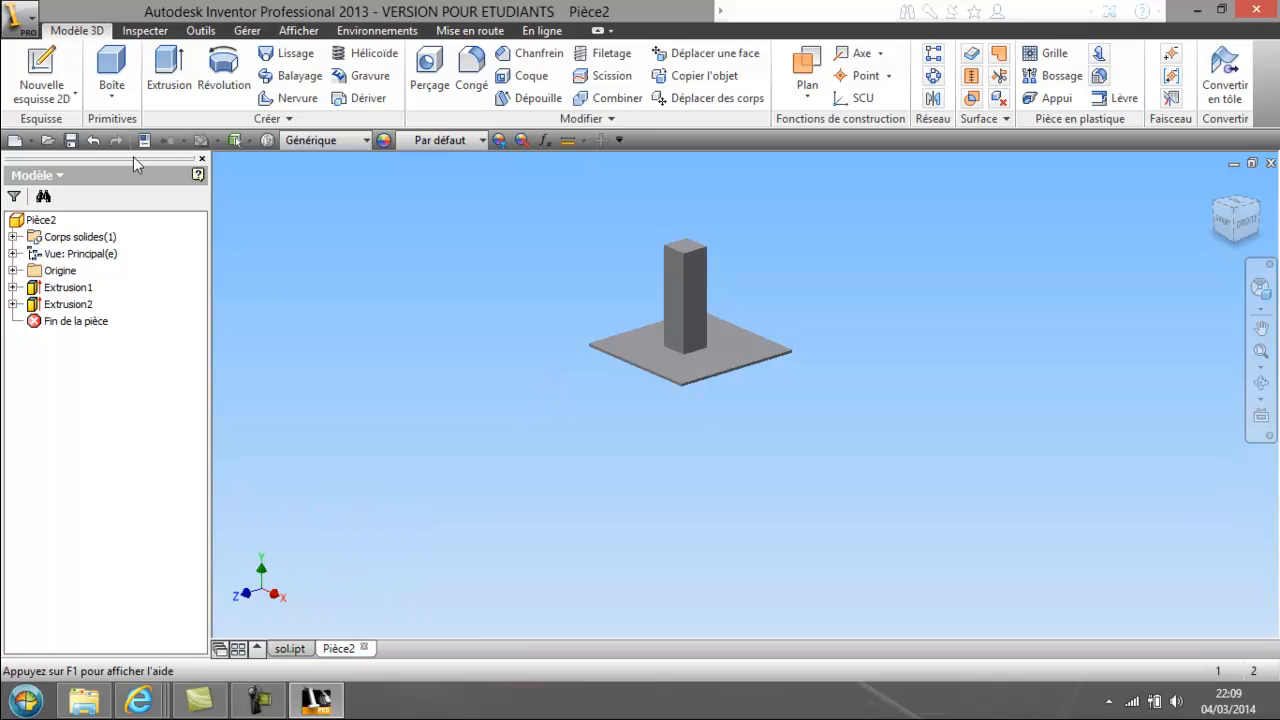
# Save the part as table in the projet-tuto-test folder.
pyautogui.click(71, 141)
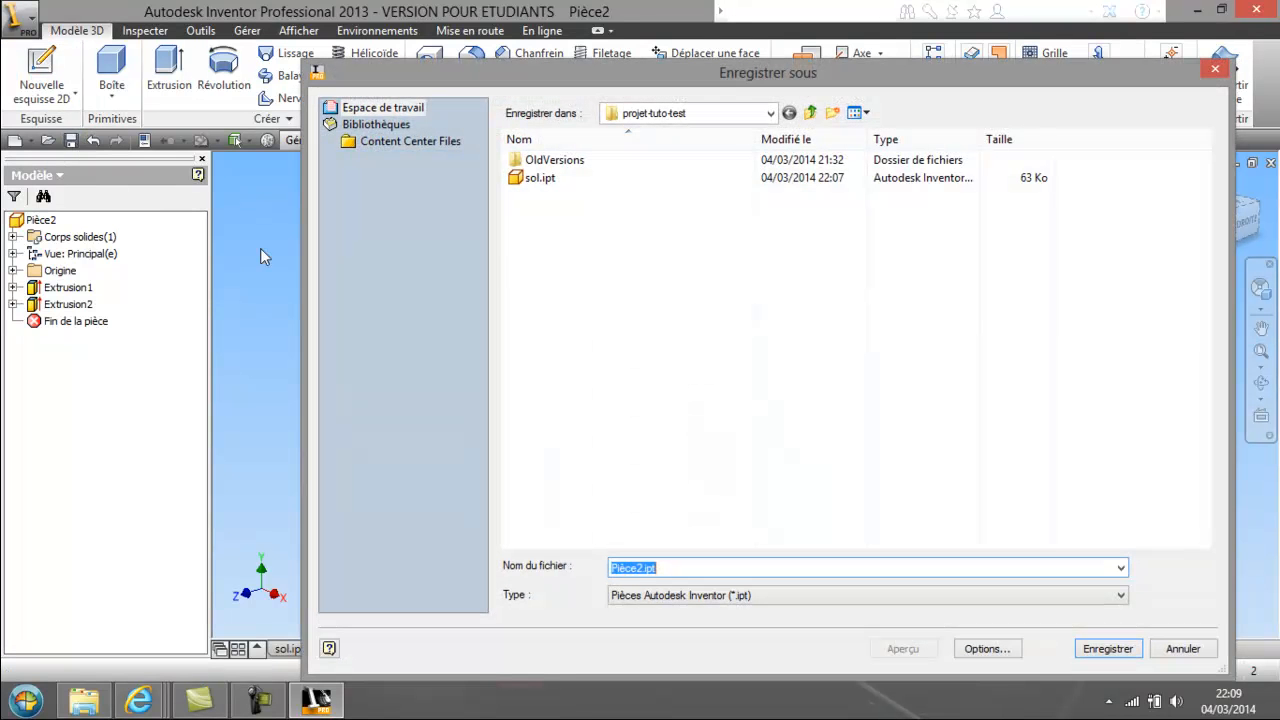
pyautogui.write('table')
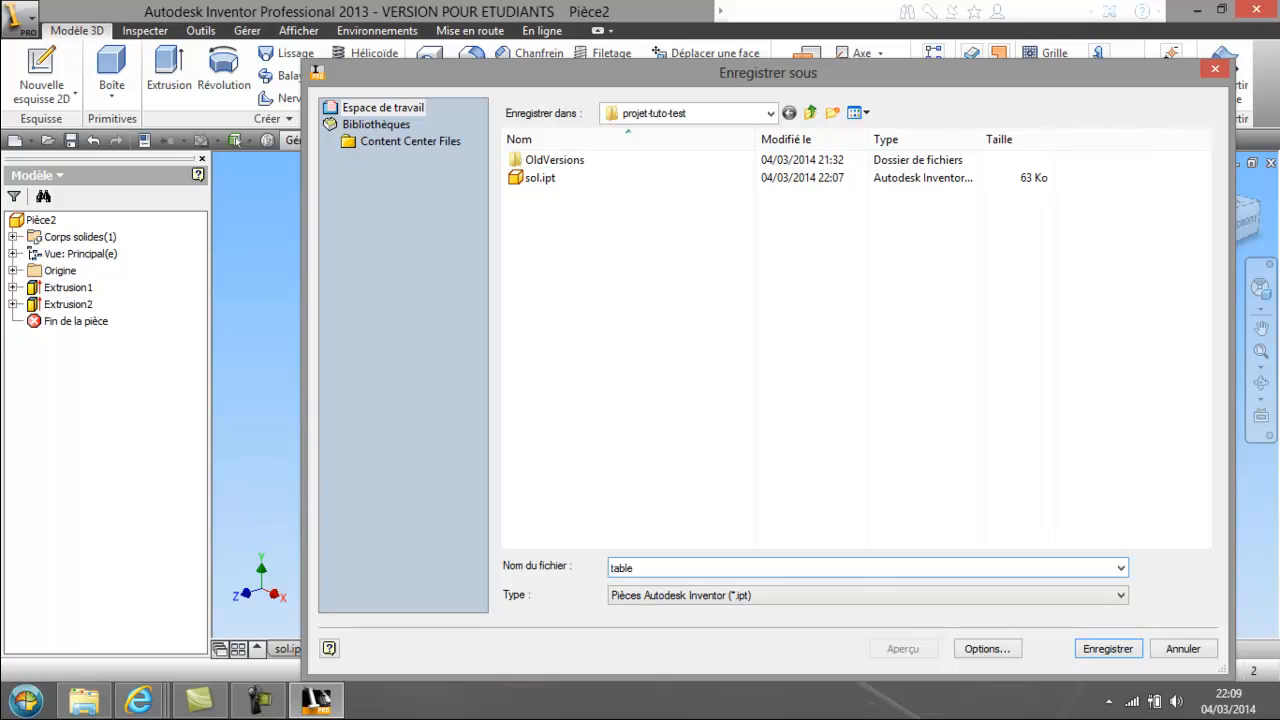
pyautogui.click(1110, 649)
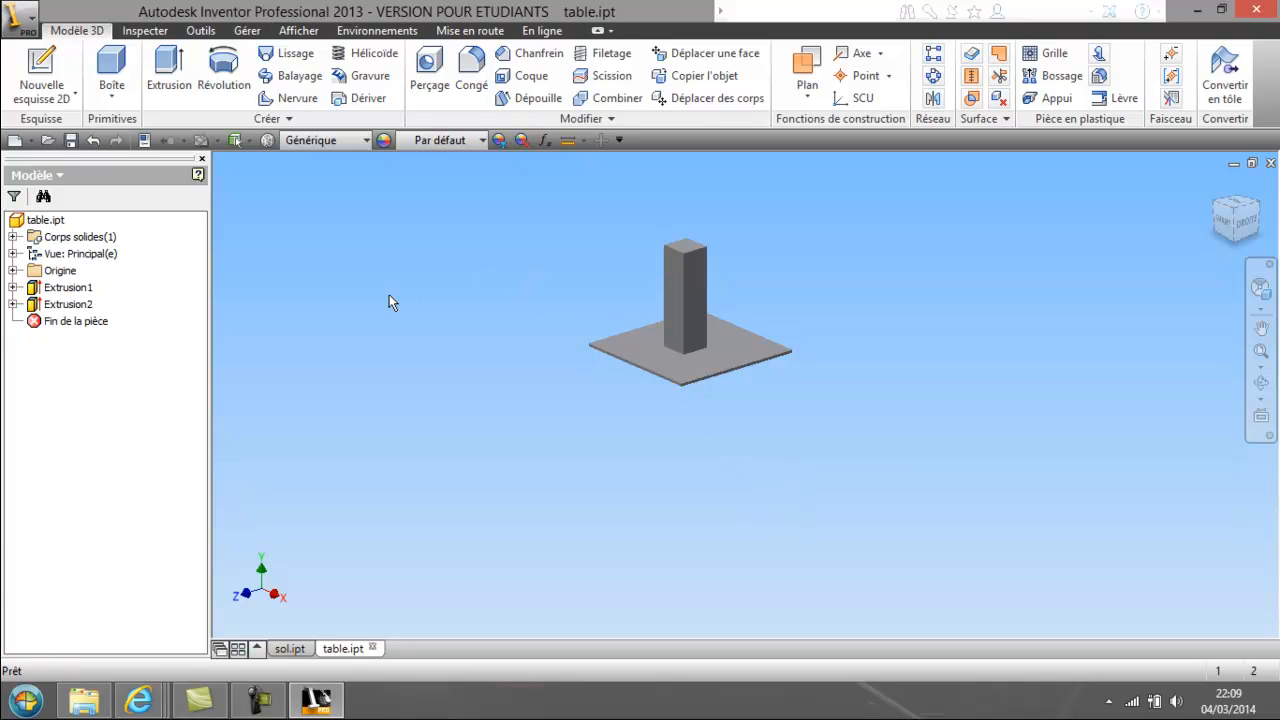
# Load the existing RAL Colors Generic v1.0 library into the appearance browser and close the browser.
pyautogui.click(385, 141)
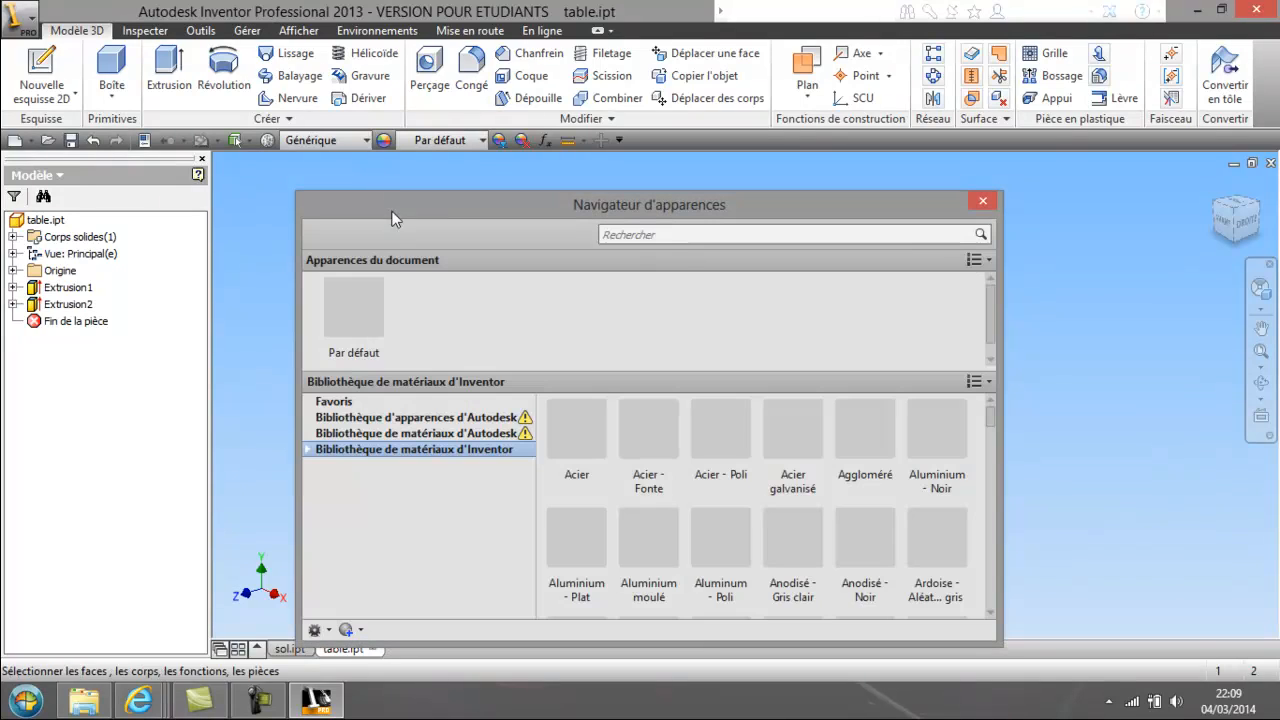
pyautogui.click(347, 630)
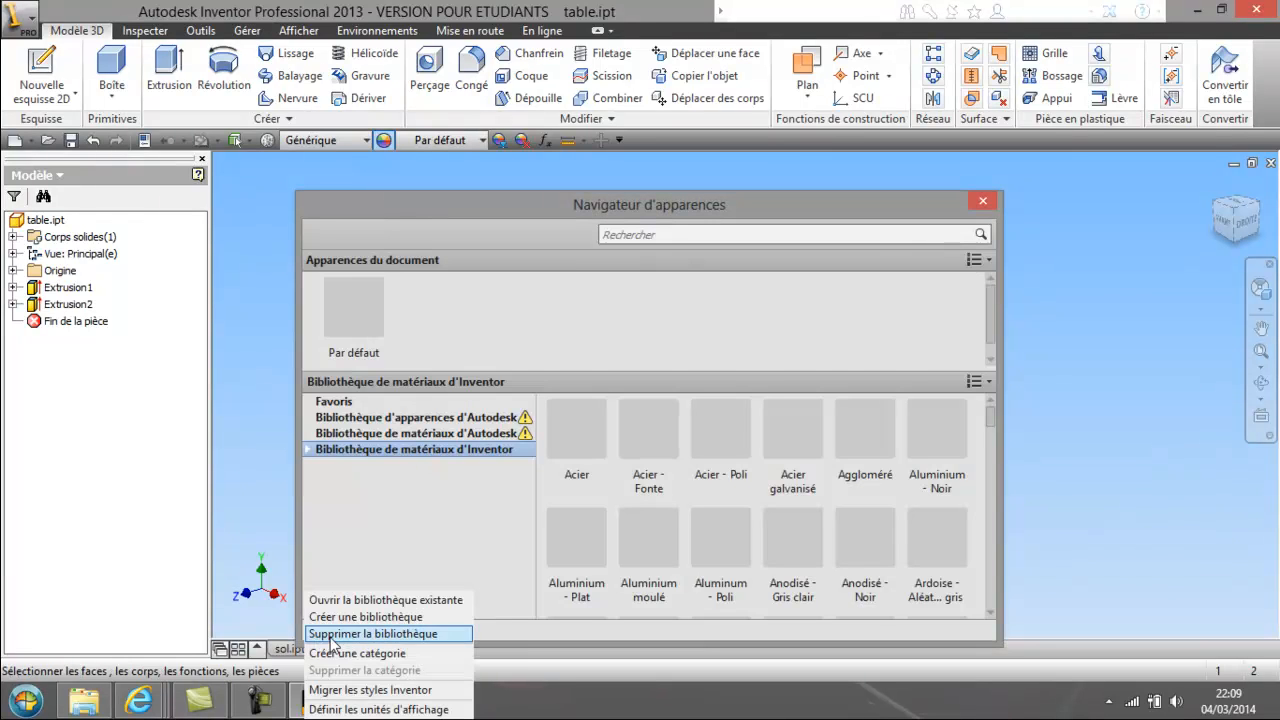
pyautogui.click(380, 600)
pyautogui.doubleClick(561, 331)
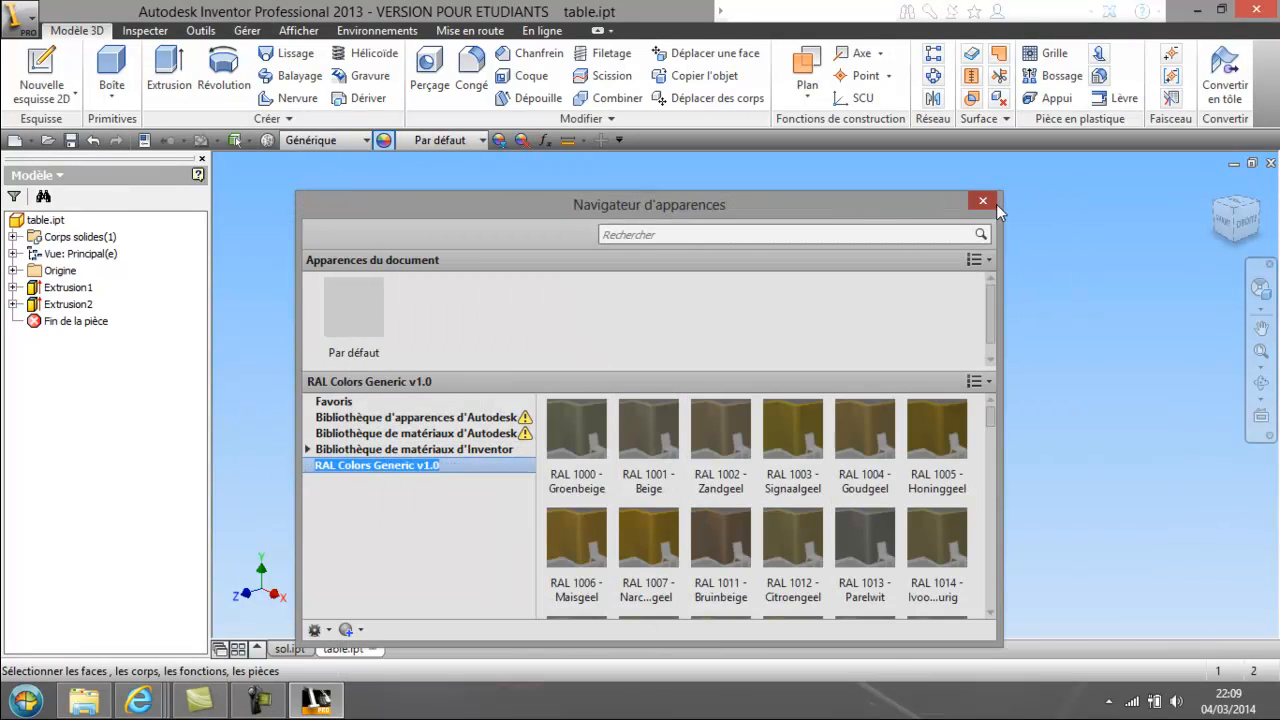
pyautogui.click(983, 201)
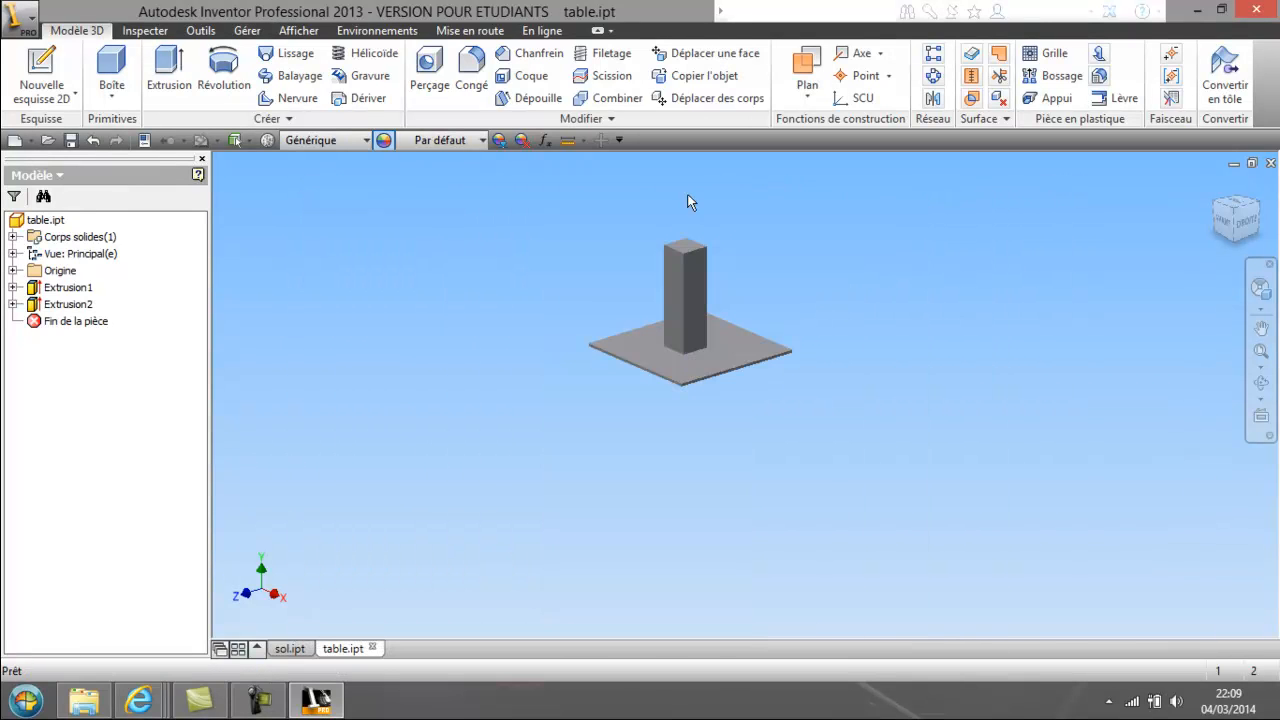
# Apply the RAL 1027 - Kerriegeel appearance to the whole table part.
pyautogui.click(485, 142)
pyautogui.scroll(-2, 510, 365)
pyautogui.scroll(-1, 510, 368)
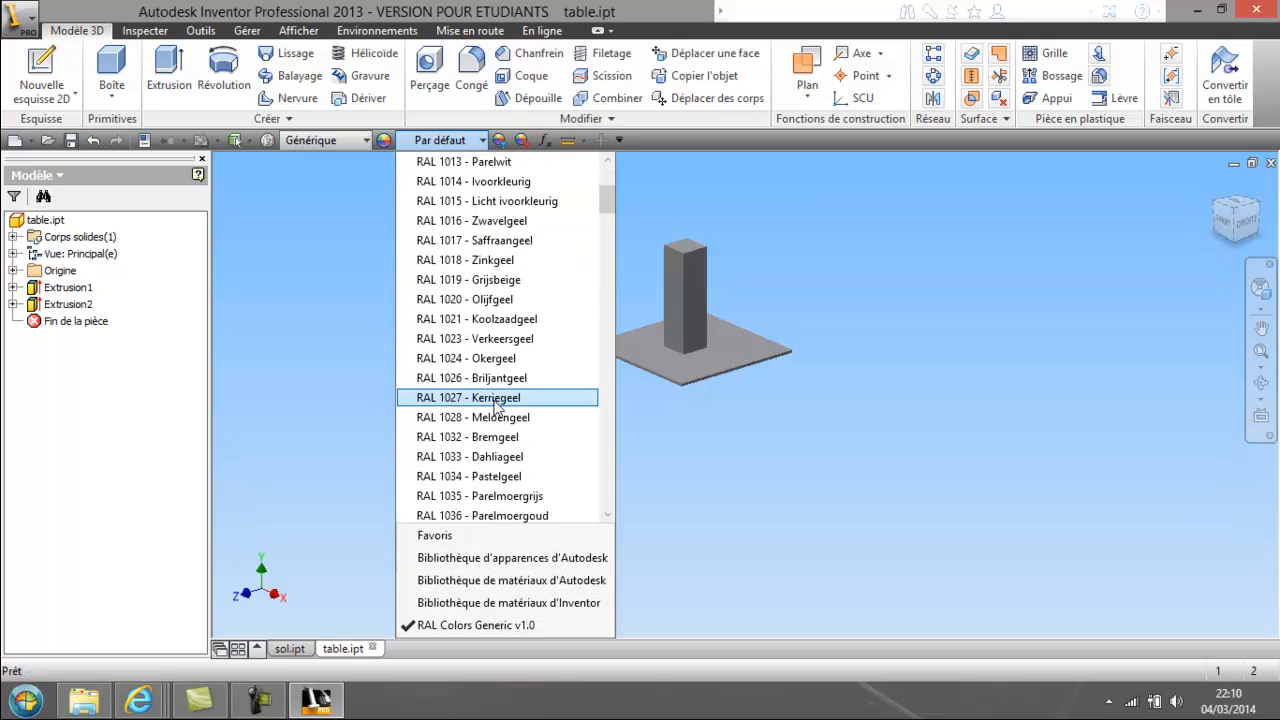
pyautogui.click(496, 400)
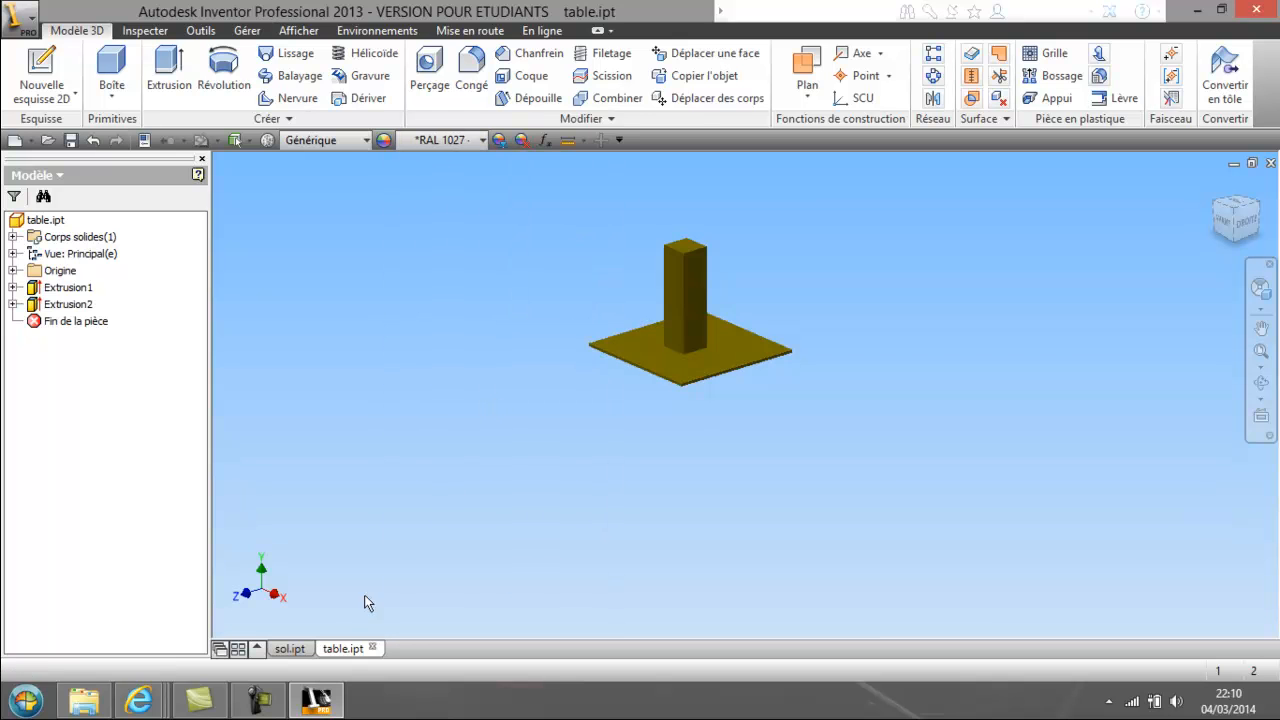
# Apply the RAL 2007 - Briljant lichtoranje appearance to the upper face of the sol part.
pyautogui.click(296, 650)
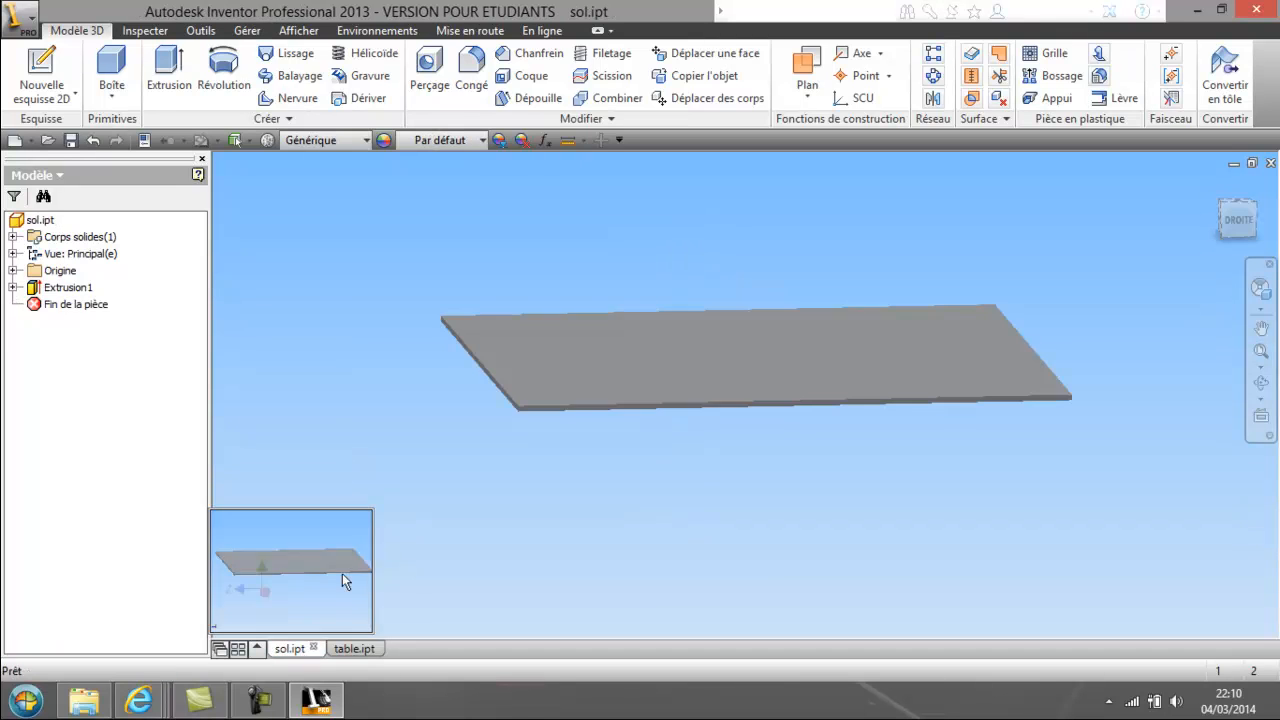
pyautogui.click(499, 140)
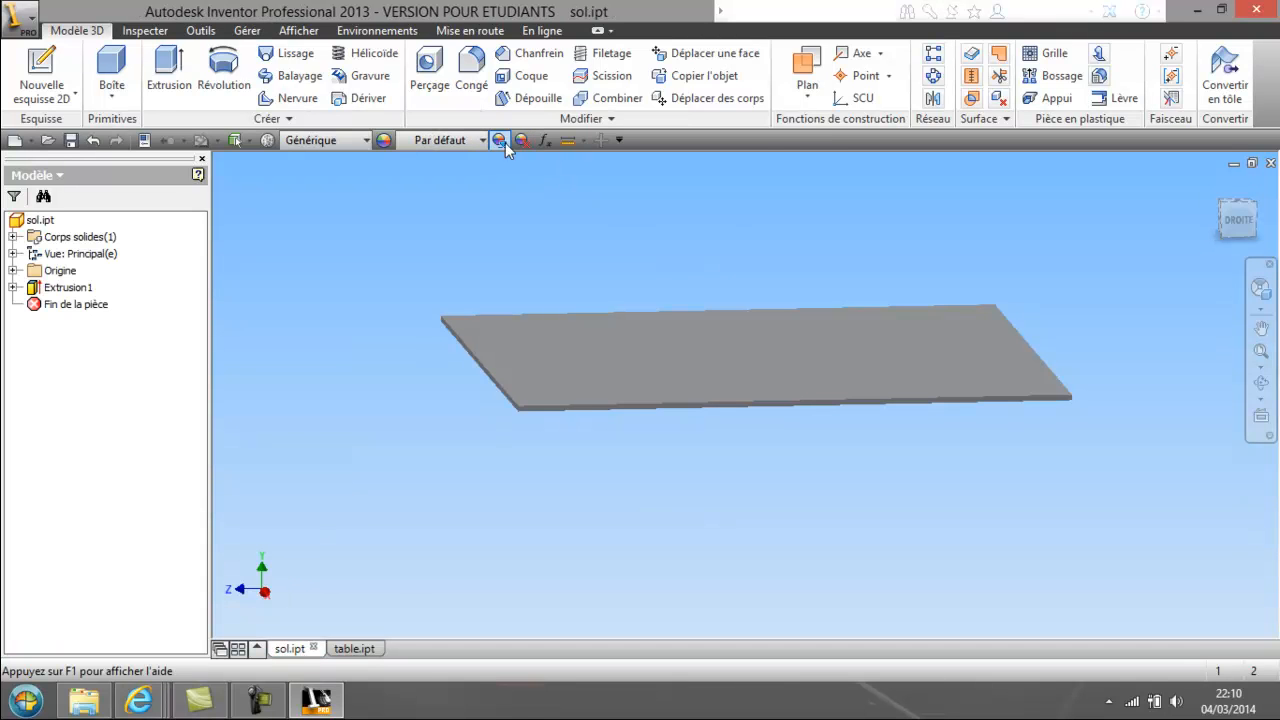
pyautogui.click(966, 250)
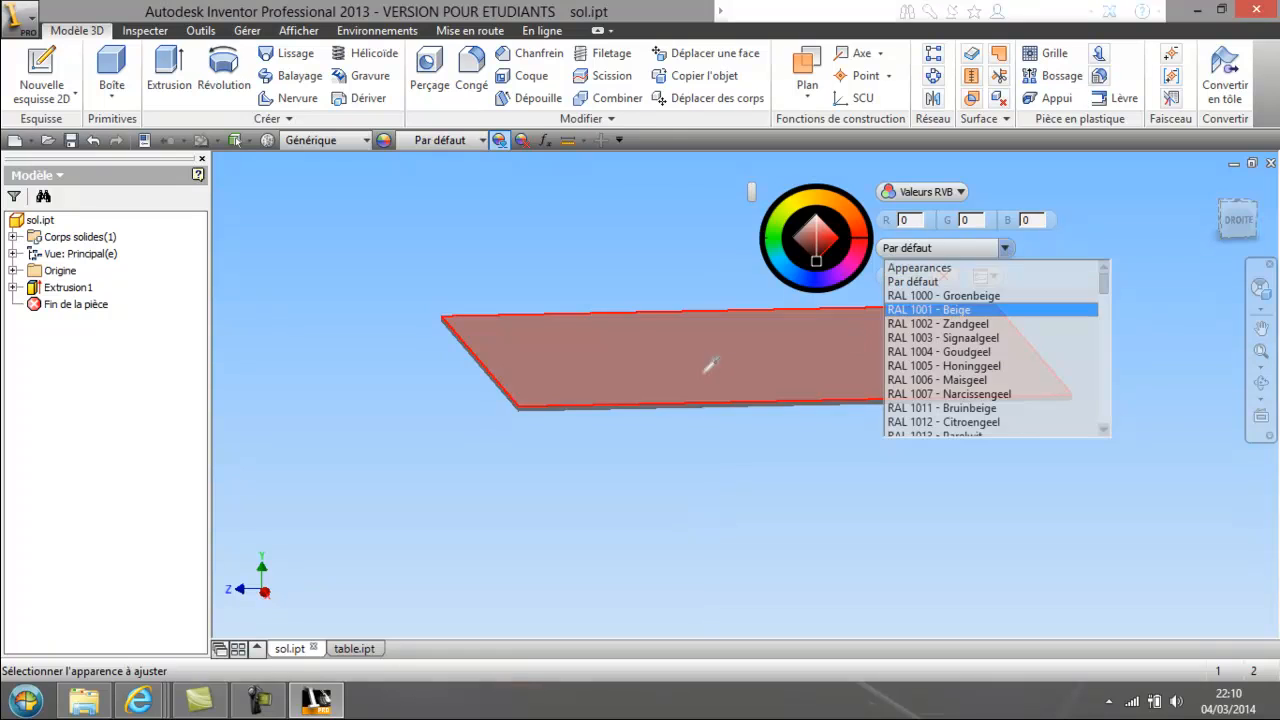
pyautogui.scroll(-5, 930, 374)
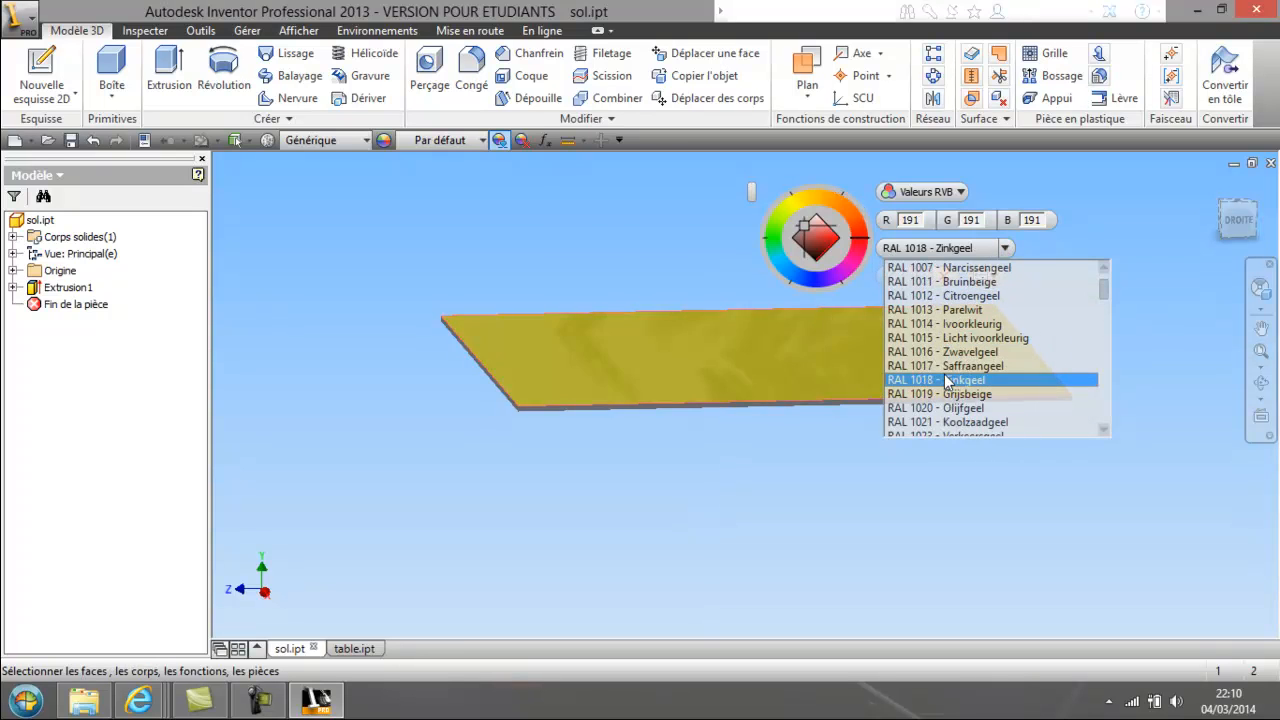
pyautogui.scroll(-5, 944, 380)
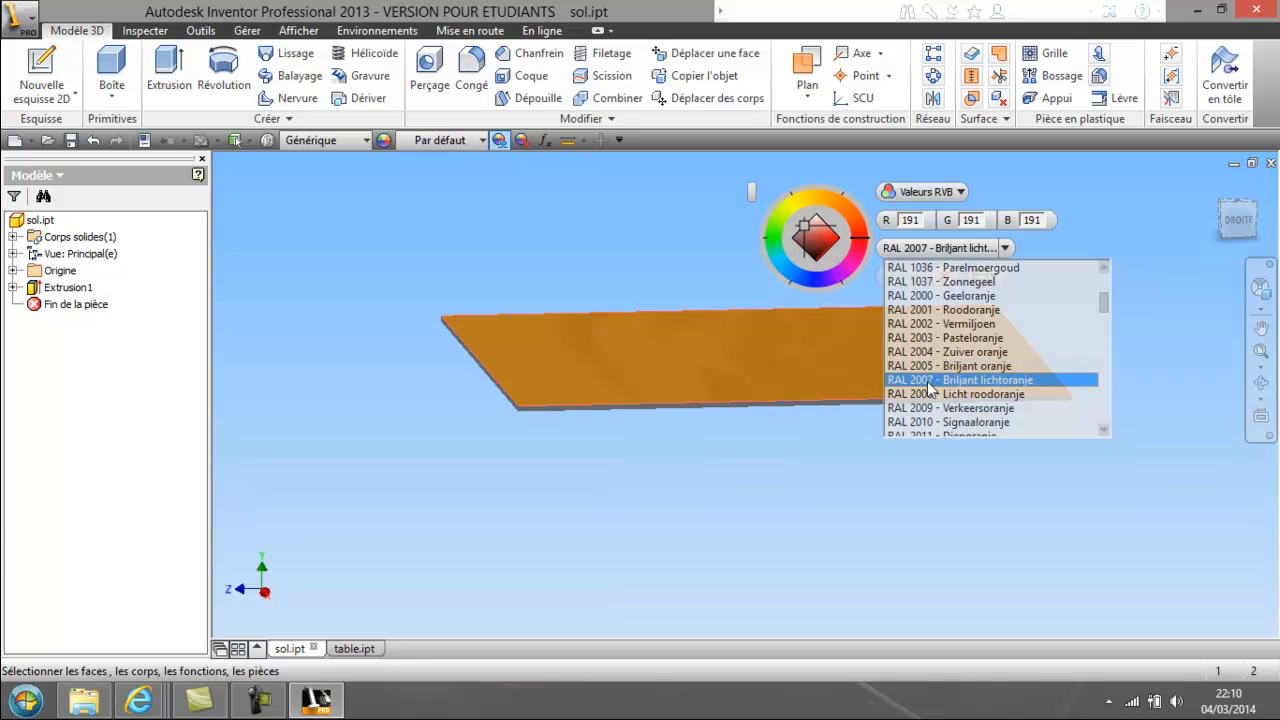
pyautogui.click(936, 383)
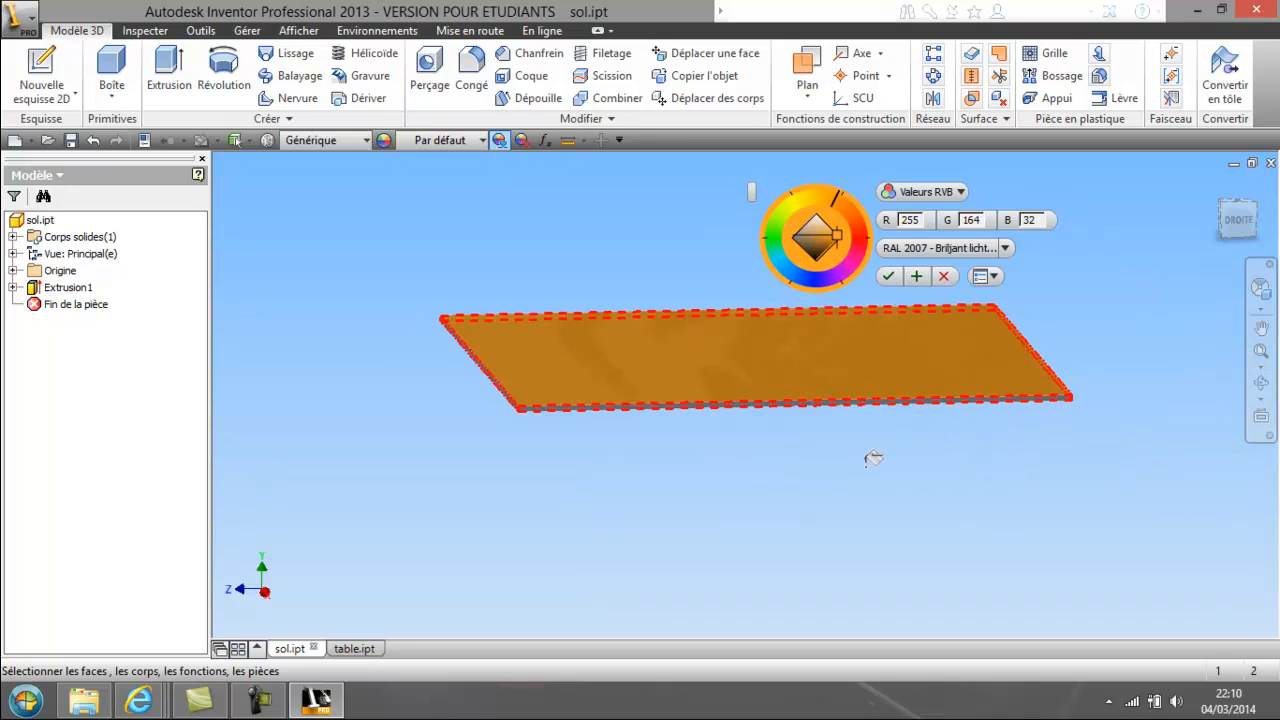
pyautogui.click(776, 379)
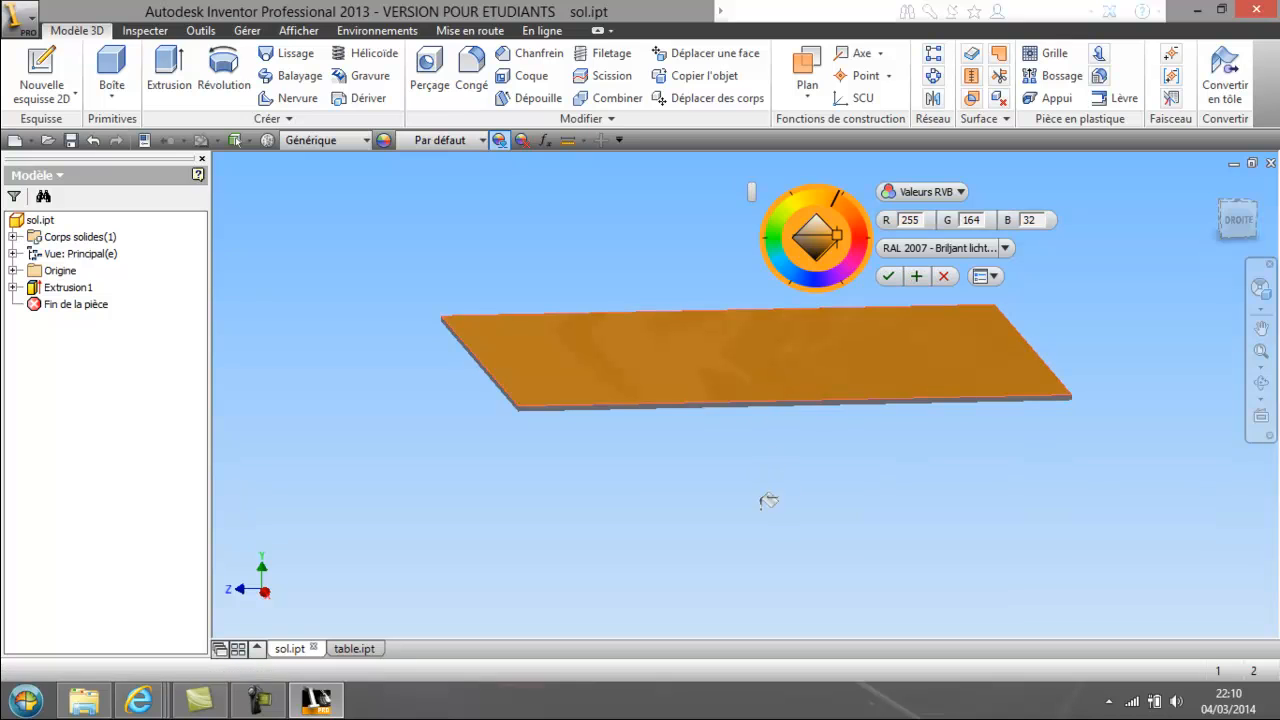
pyautogui.rightClick(684, 494)
pyautogui.click(882, 277)
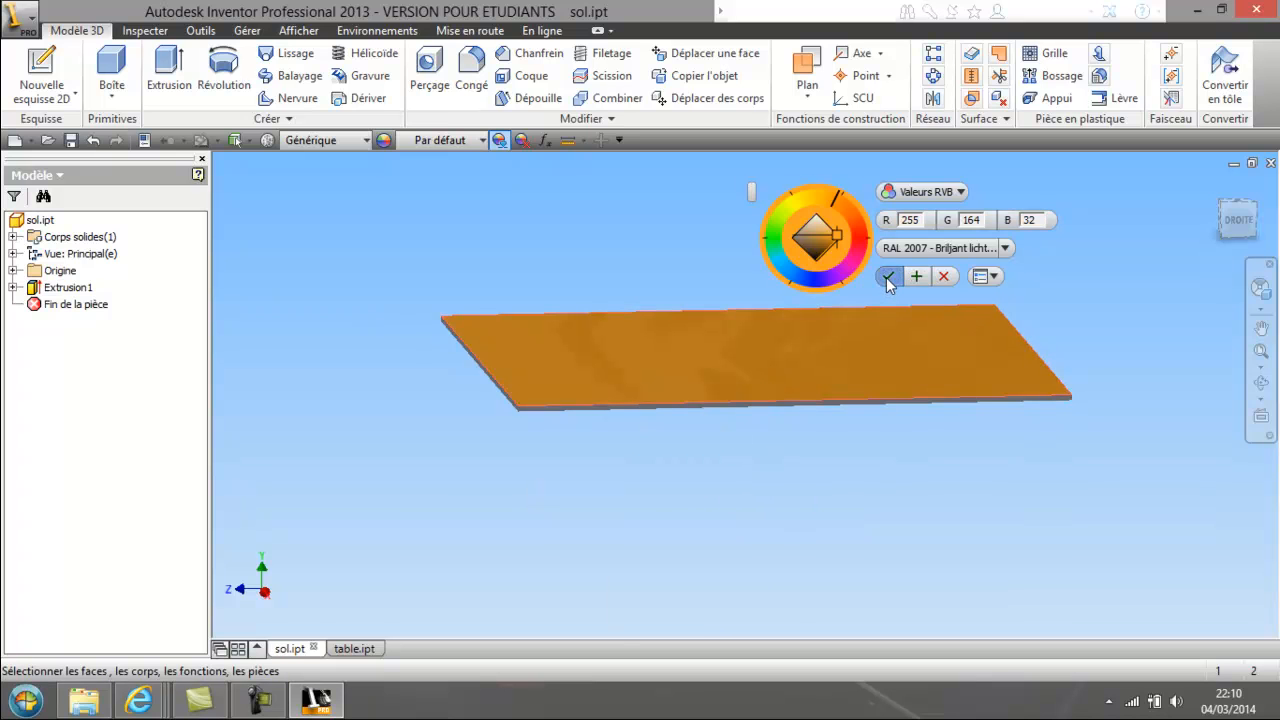
pyautogui.click(886, 276)
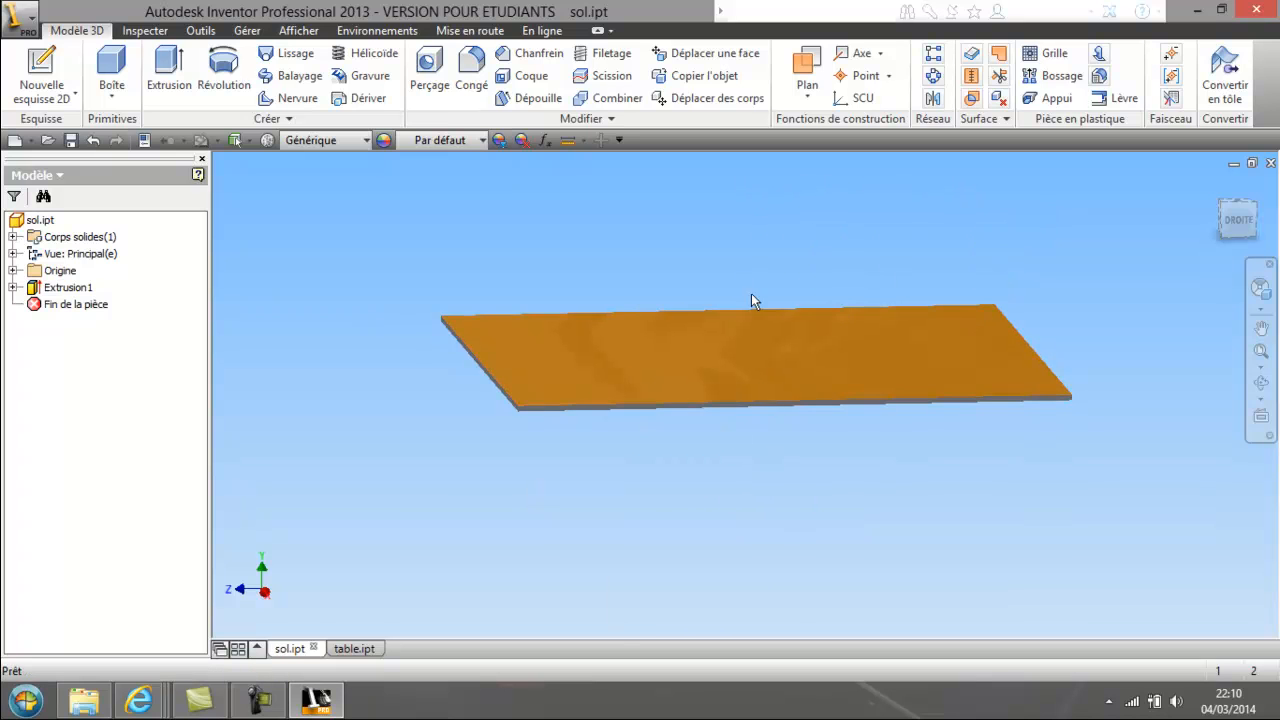
# Close the table and sol parts, saving the changes to both.
pyautogui.click(352, 649)
pyautogui.click(289, 649)
pyautogui.click(374, 651)
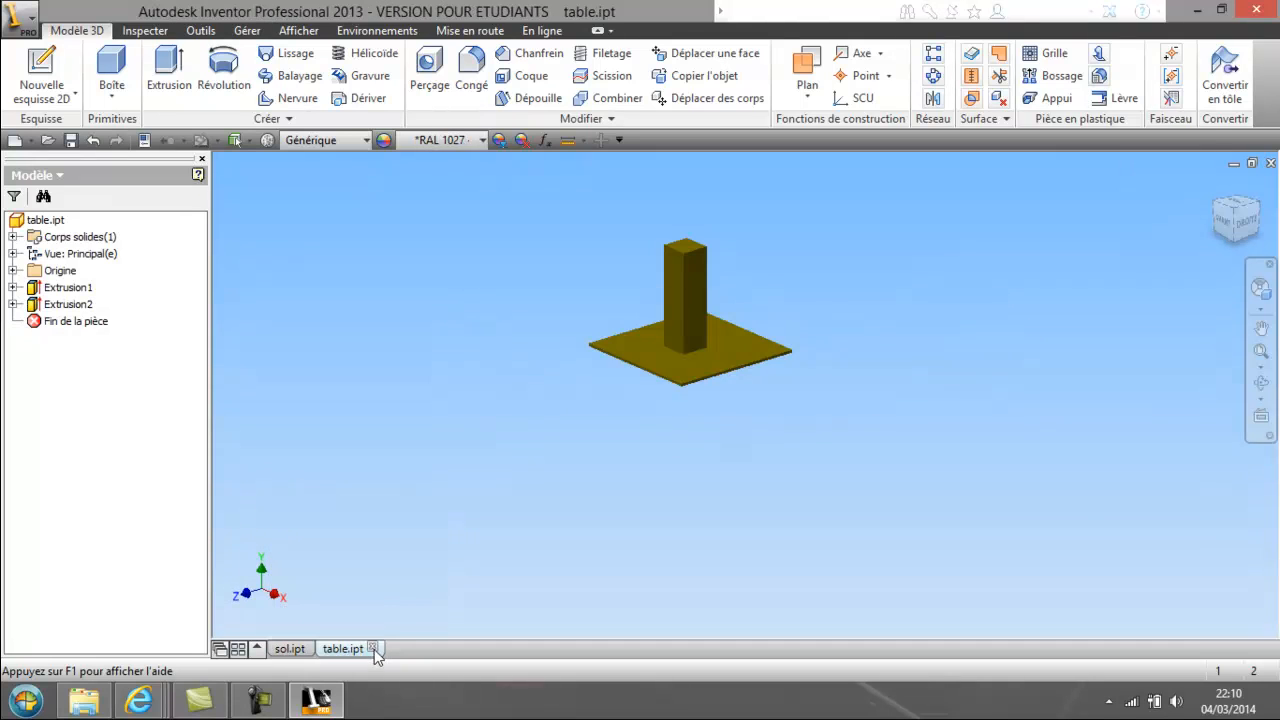
pyautogui.click(372, 649)
pyautogui.click(478, 390)
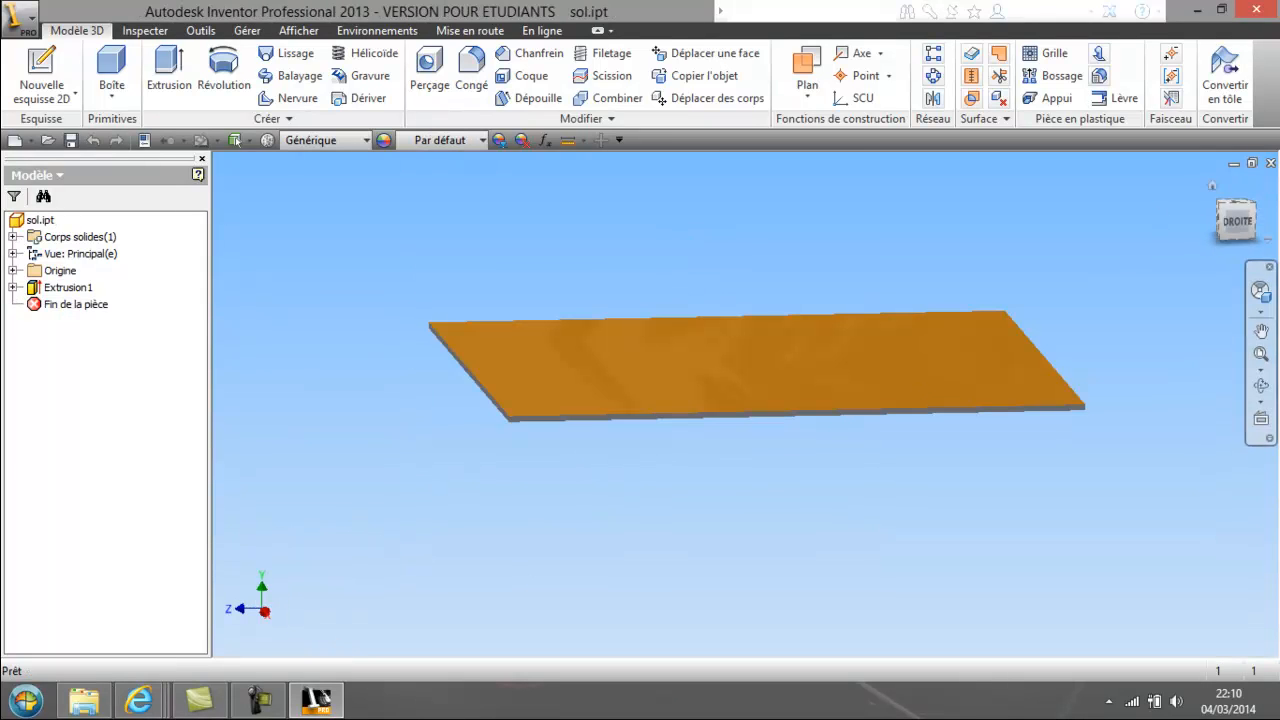
pyautogui.click(1270, 165)
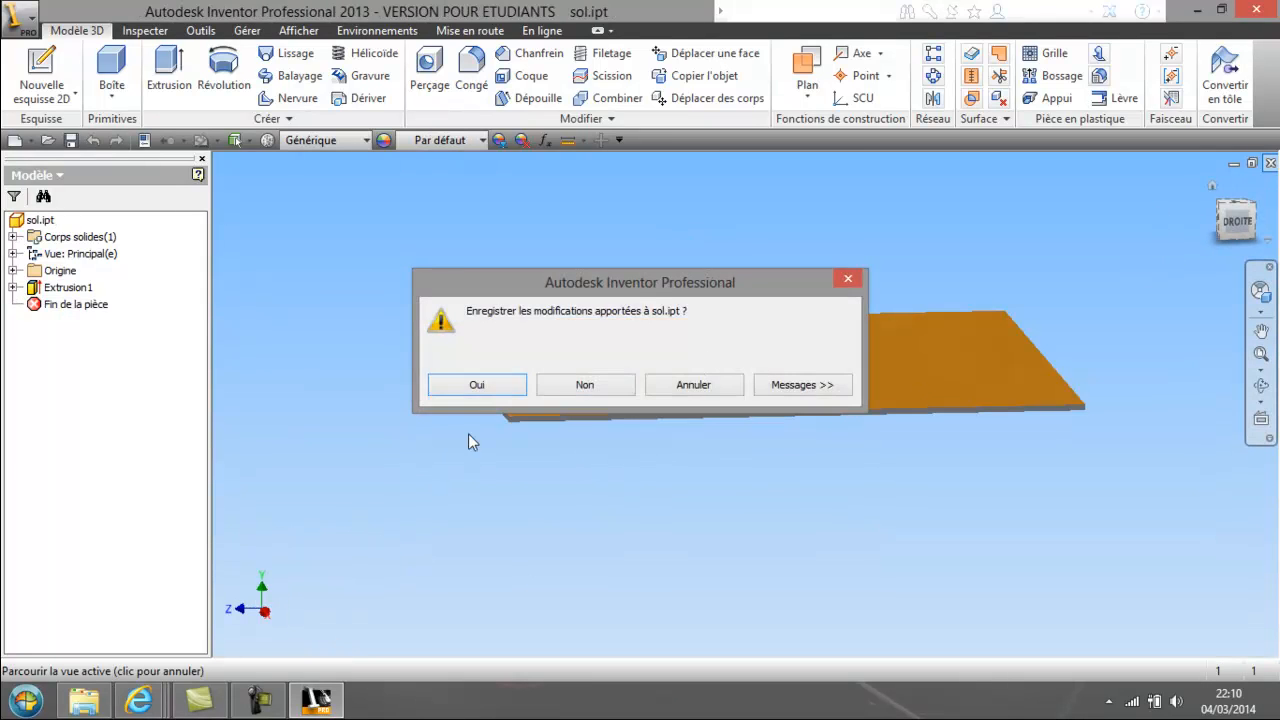
pyautogui.click(478, 390)
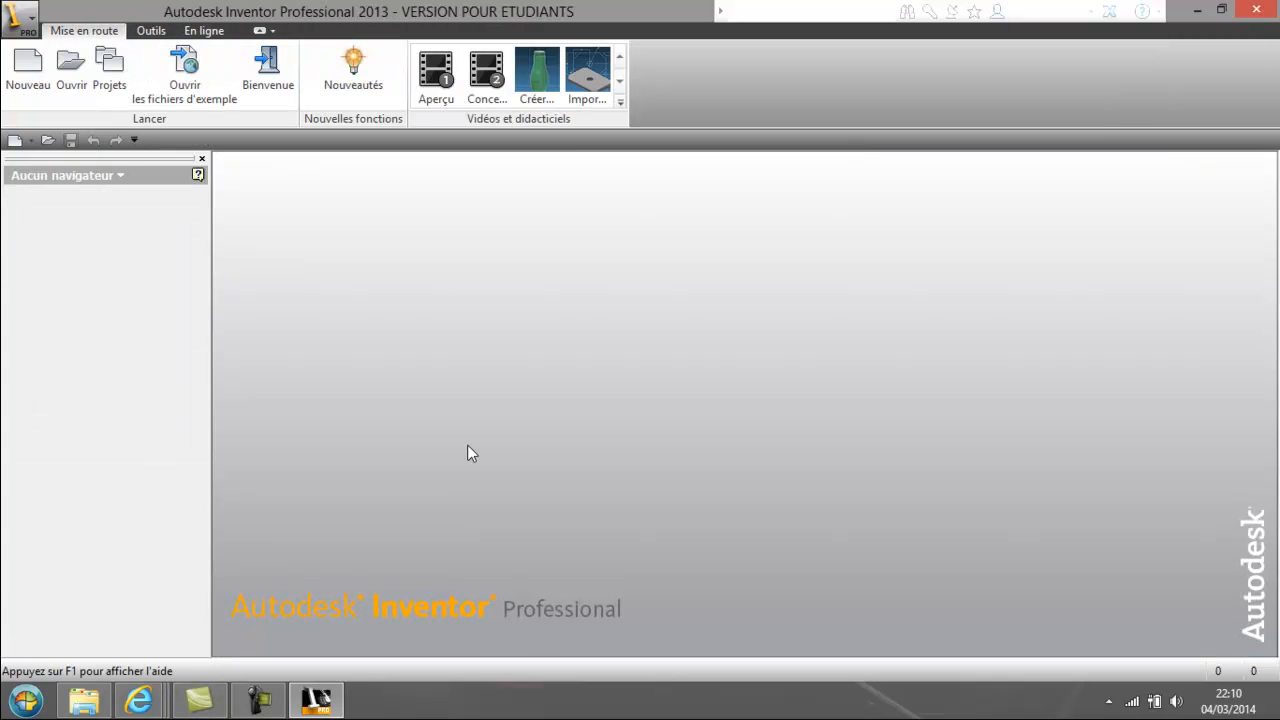
# Create a new assembly from the Standard.iam template.
pyautogui.click(27, 68)
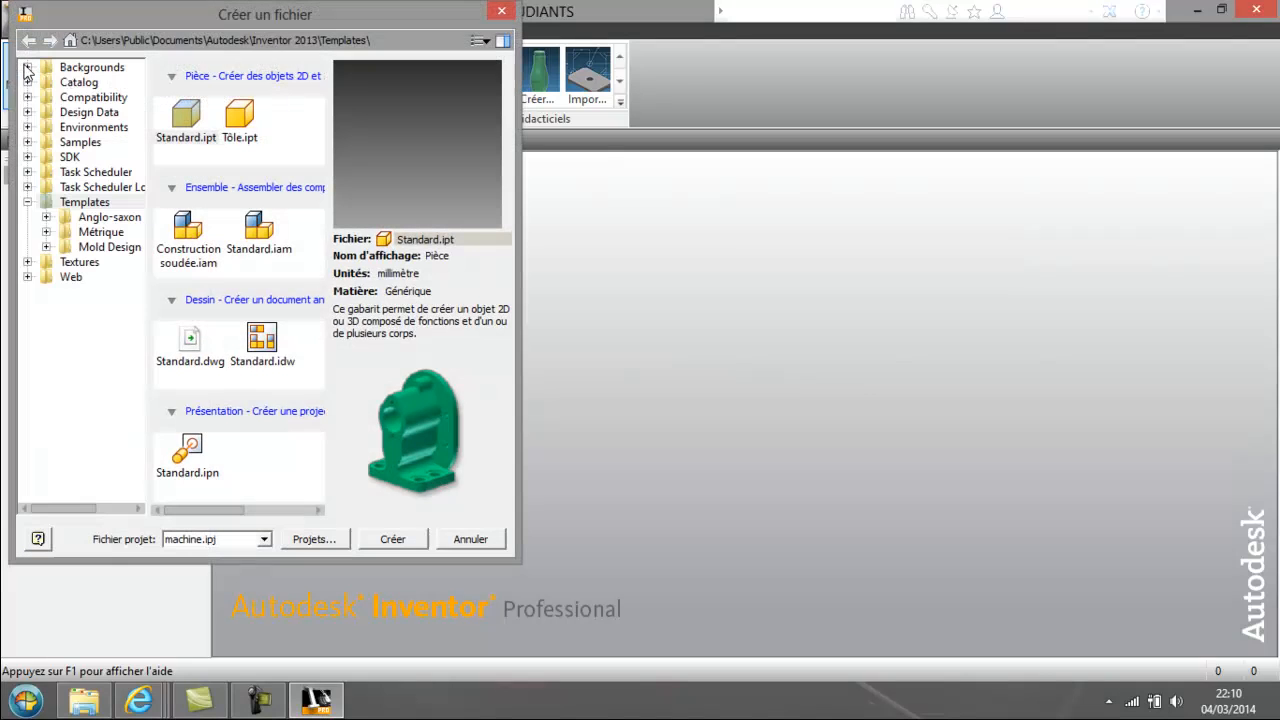
pyautogui.doubleClick(257, 231)
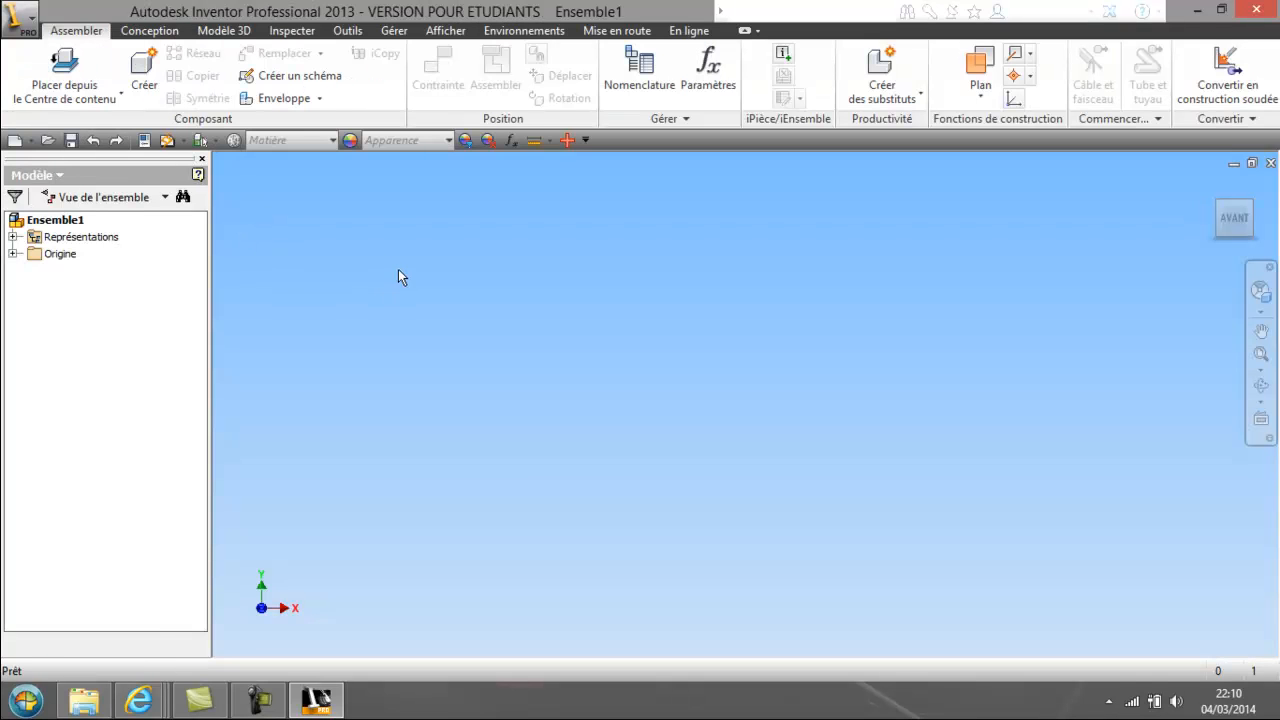
pyautogui.click(108, 104)
pyautogui.click(98, 132)
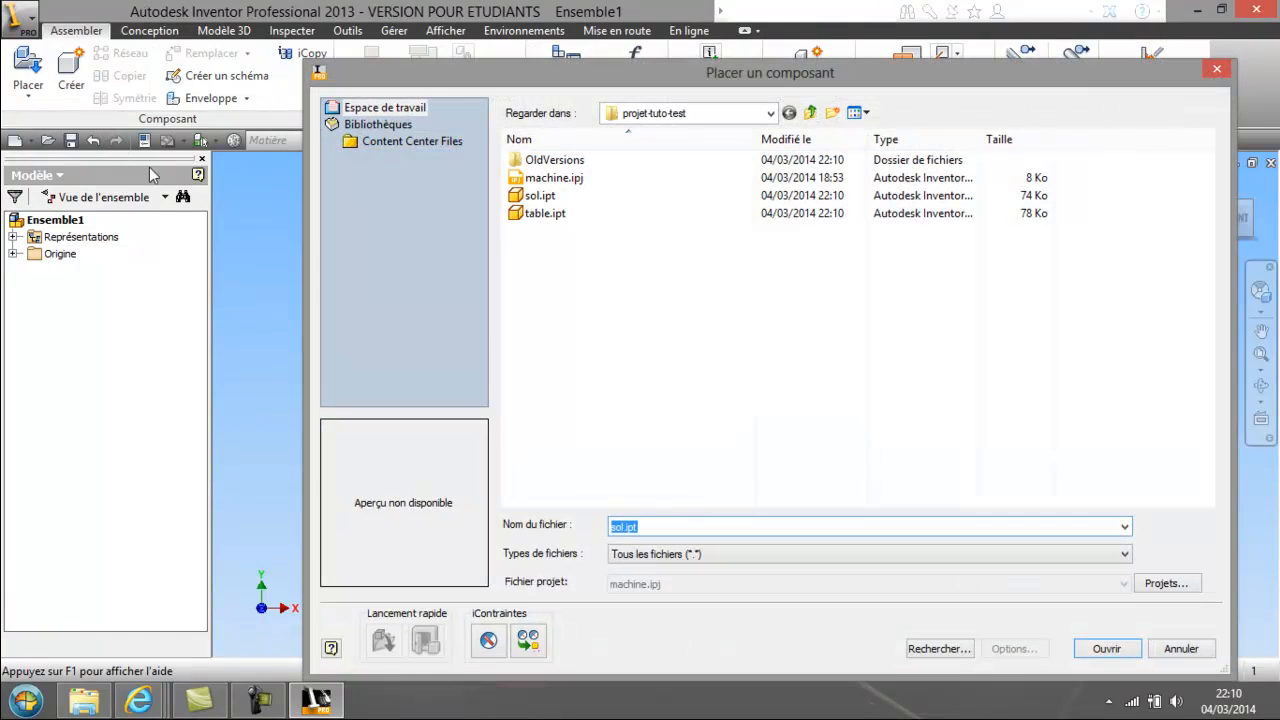
pyautogui.click(1216, 70)
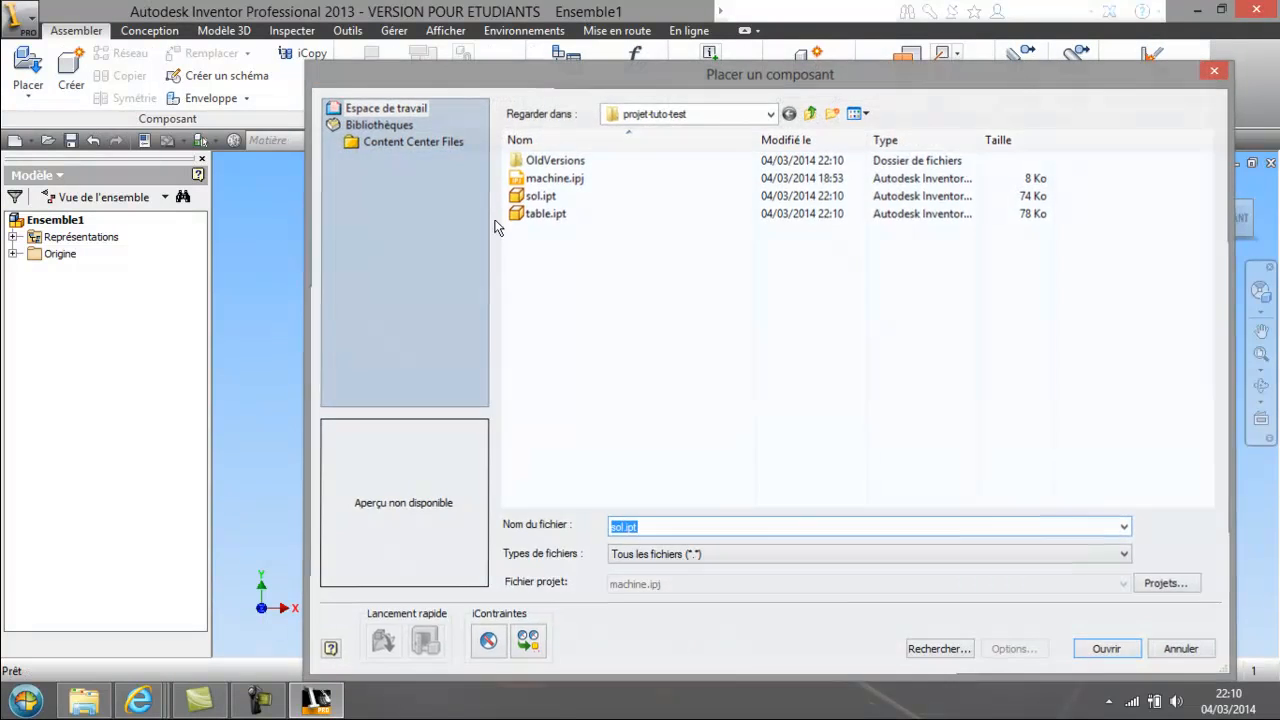
# Place one instance each of sol.ipt and table.ipt in the assembly, accepting the educational-version notice.
pyautogui.click(23, 78)
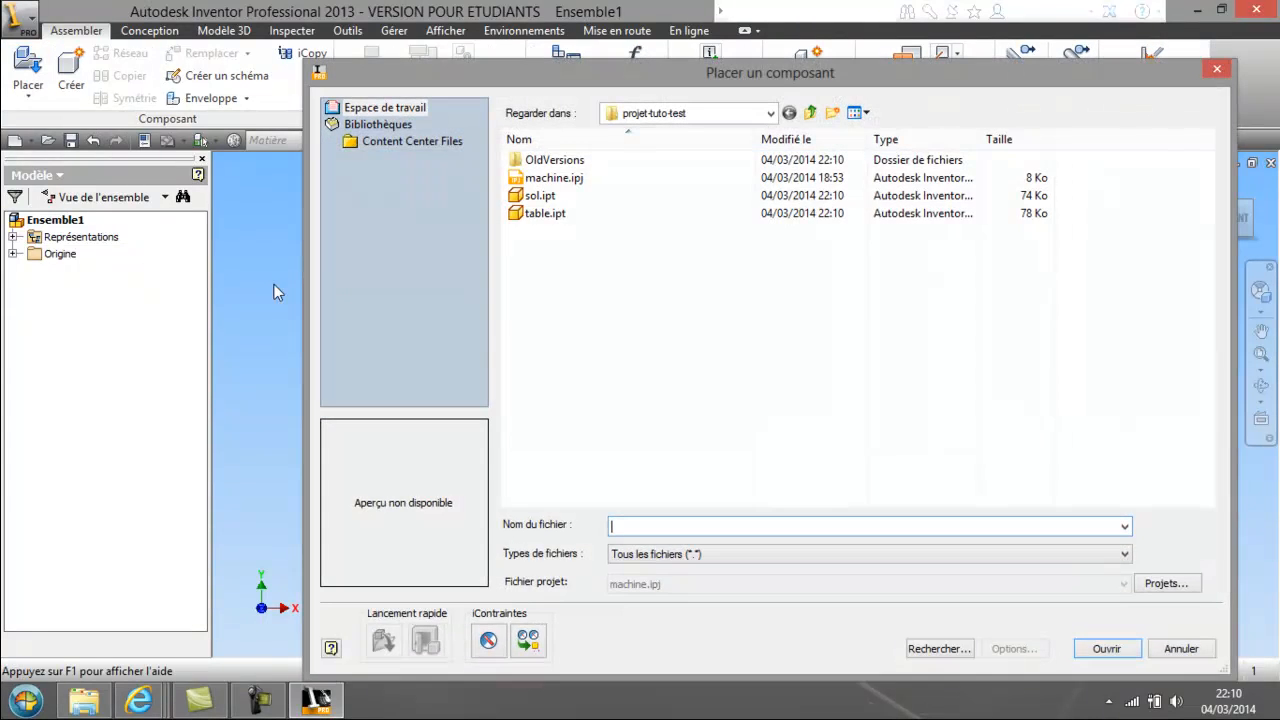
pyautogui.moveTo(625, 254); pyautogui.dragTo(507, 190)
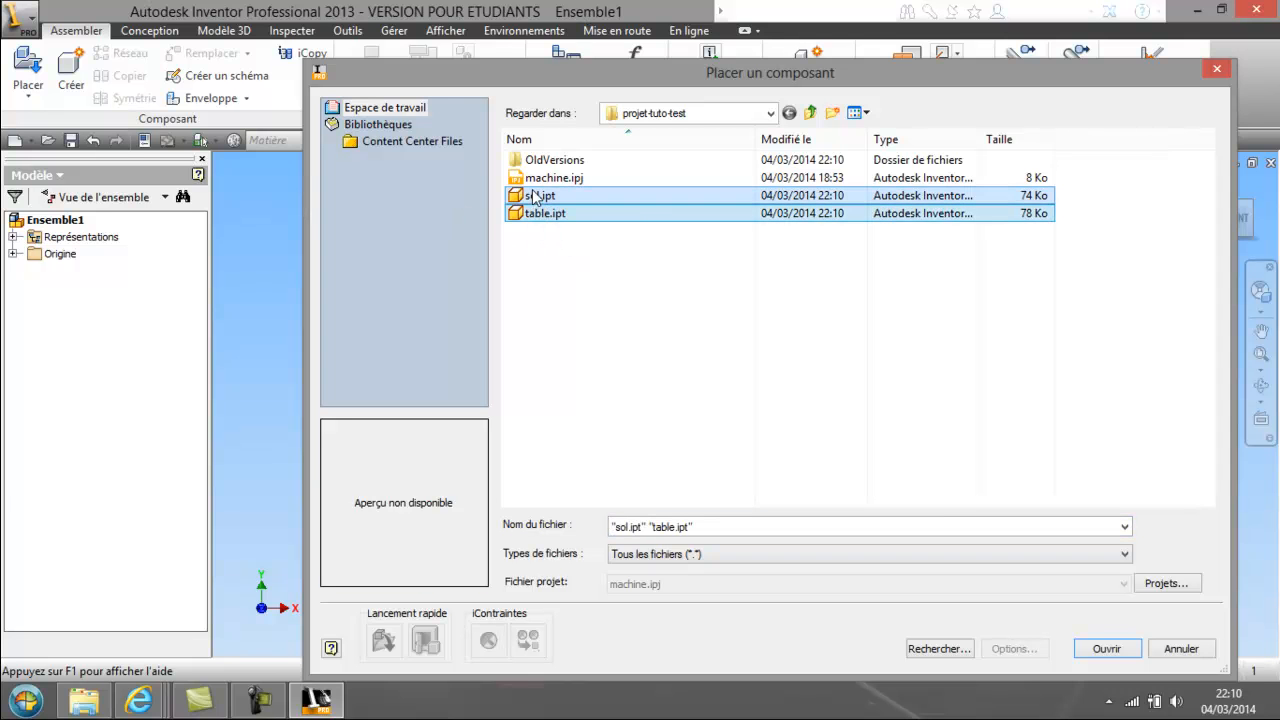
pyautogui.click(1126, 651)
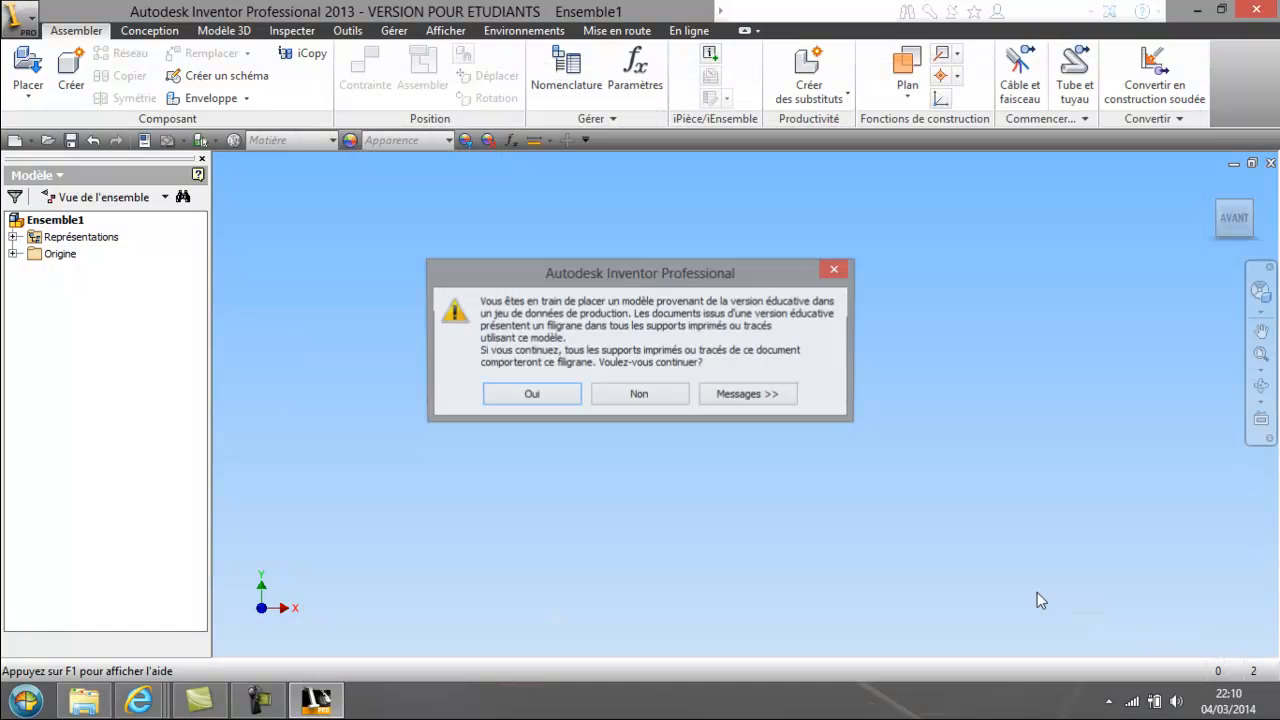
pyautogui.click(533, 397)
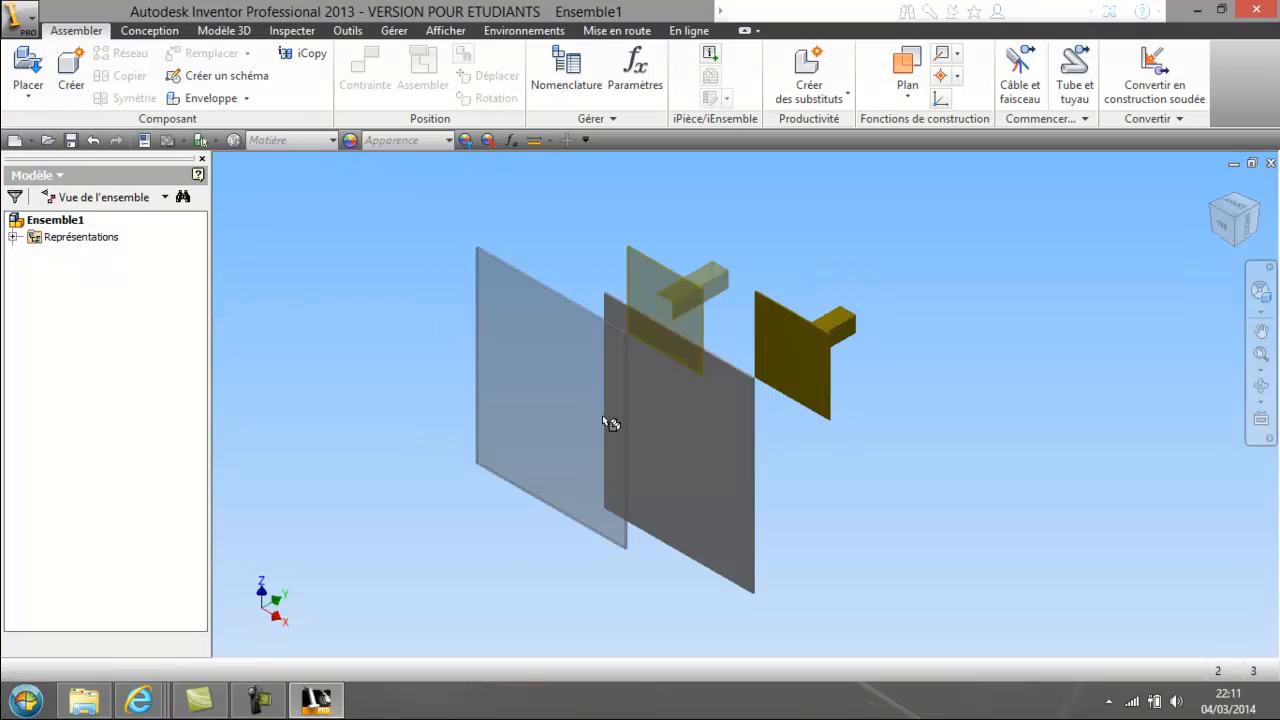
pyautogui.rightClick(528, 405)
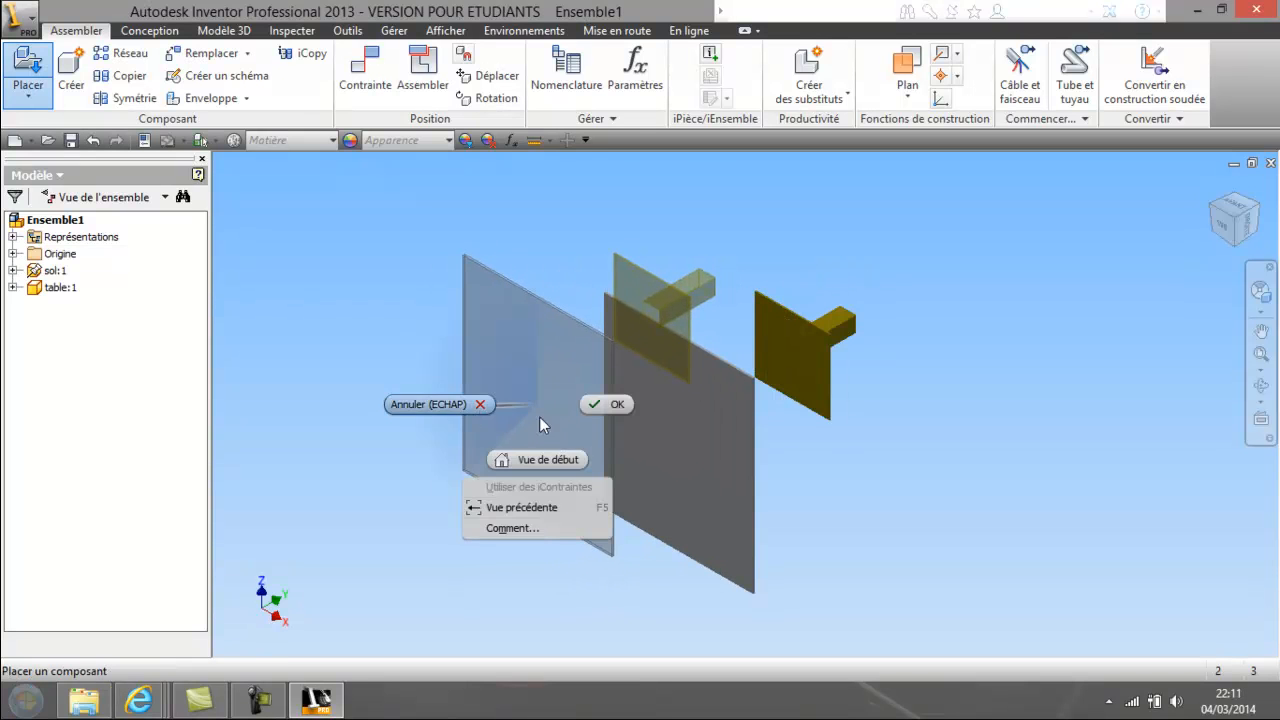
pyautogui.click(600, 405)
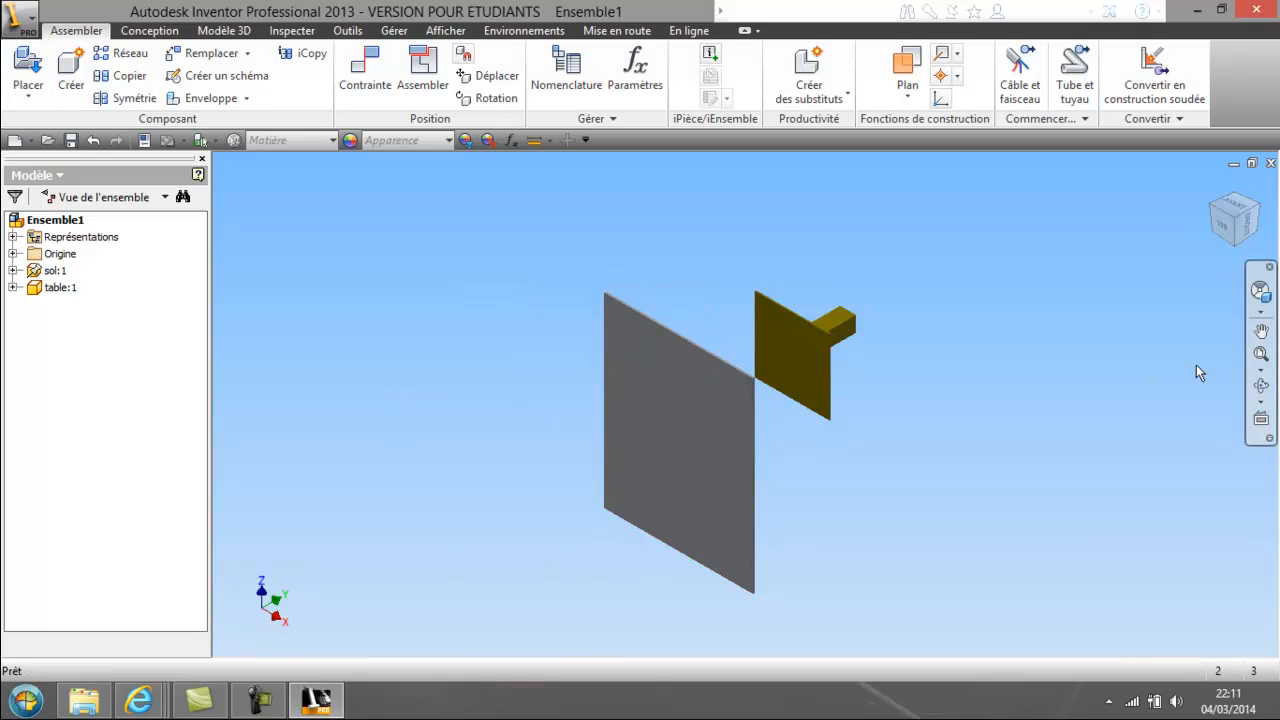
# Examine the assembly with the floor plate's coloured face upward and check the sol component's Bloqué (grounded) option.
pyautogui.click(1261, 385)
pyautogui.moveTo(722, 320); pyautogui.dragTo(782, 307)
pyautogui.moveTo(778, 370); pyautogui.dragTo(604, 327)
pyautogui.rightClick(643, 350)
pyautogui.click(550, 353)
pyautogui.moveTo(561, 368); pyautogui.dragTo(446, 349, button='middle')
pyautogui.scroll(3, 514, 357)
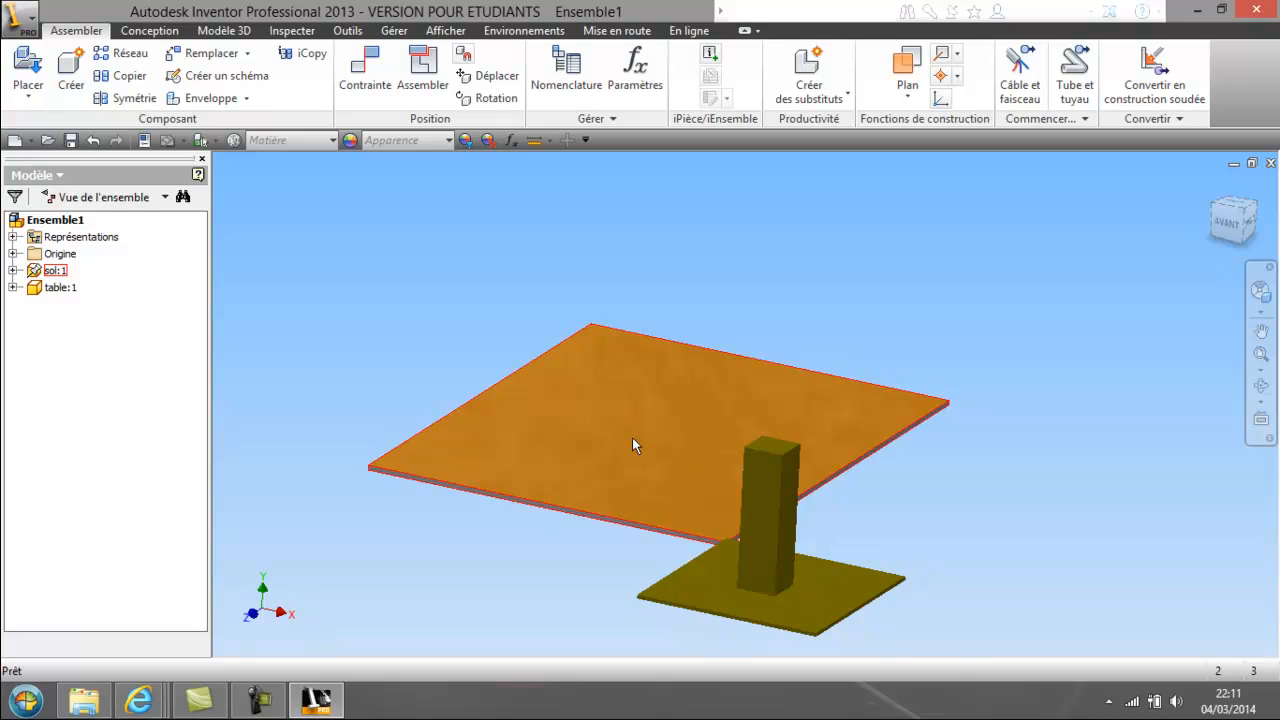
pyautogui.rightClick(43, 277)
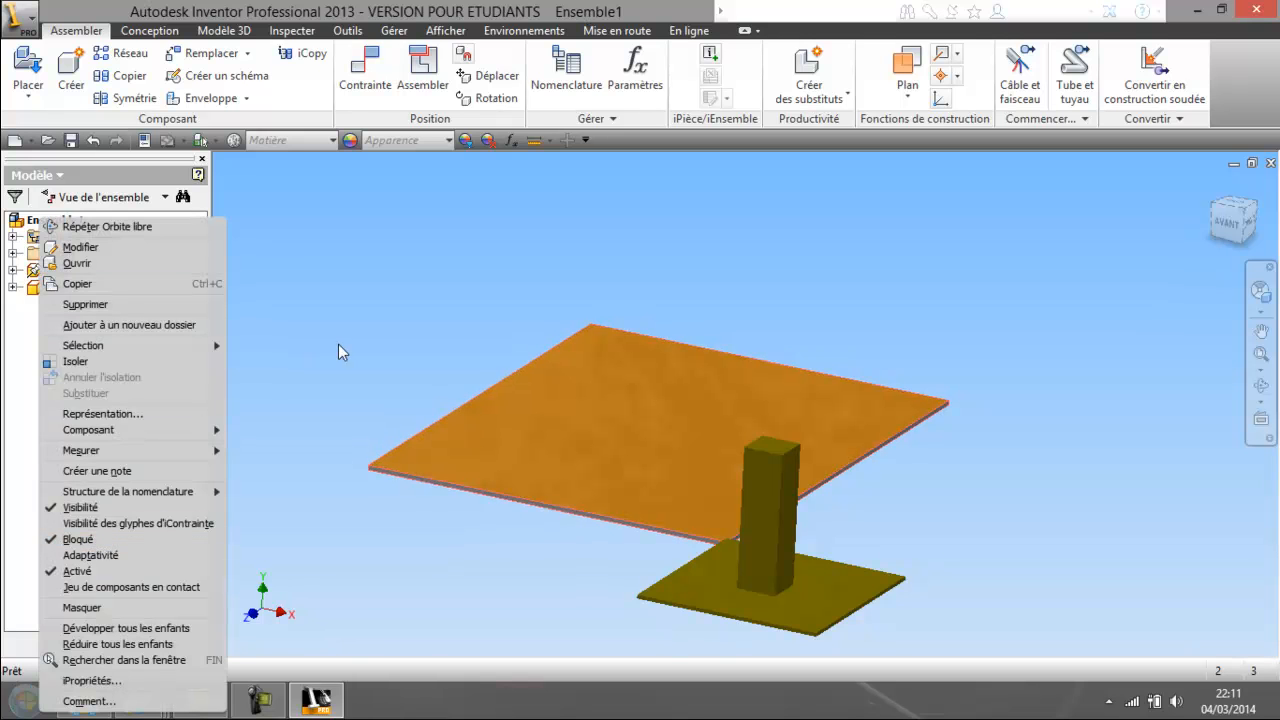
pyautogui.click(472, 382)
# Move the table component freely to the far right corner of the floor plate.
pyautogui.moveTo(781, 471); pyautogui.dragTo(970, 350)
pyautogui.click(982, 496)
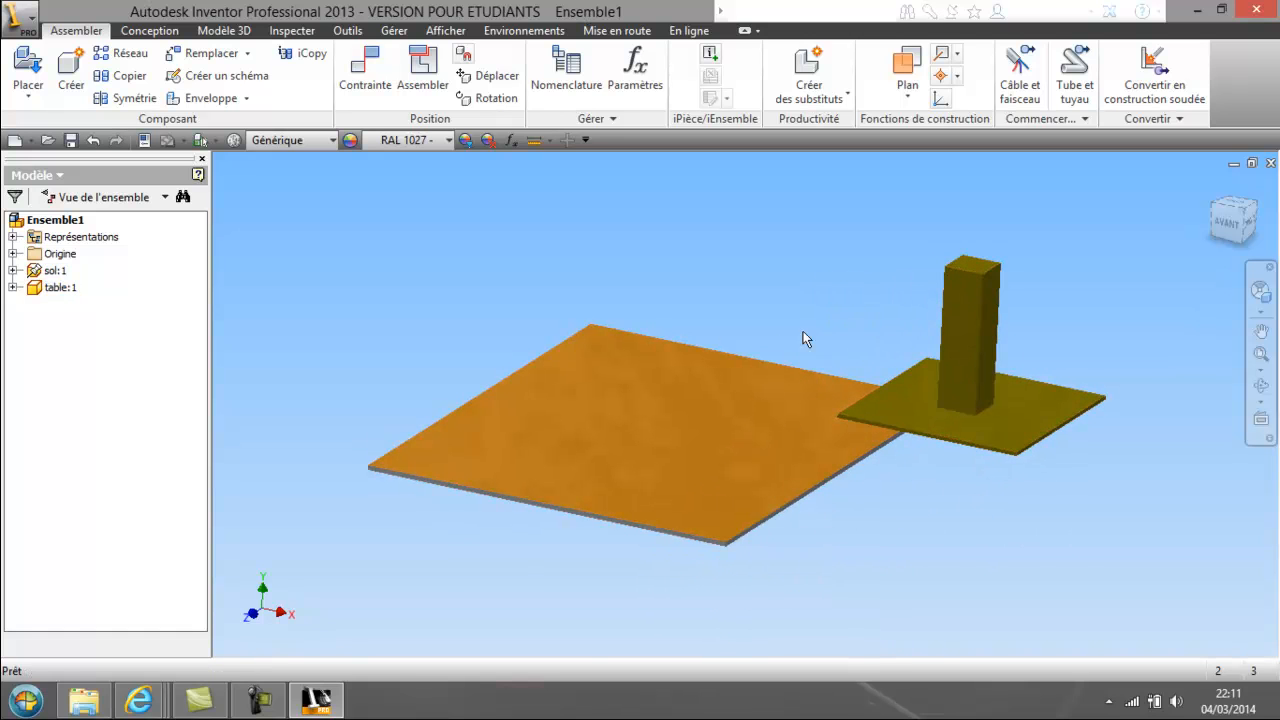
# Set up a mate constraint with 0 mm offset between the free end face of the table's column and the floor plate's coloured face.
pyautogui.click(366, 68)
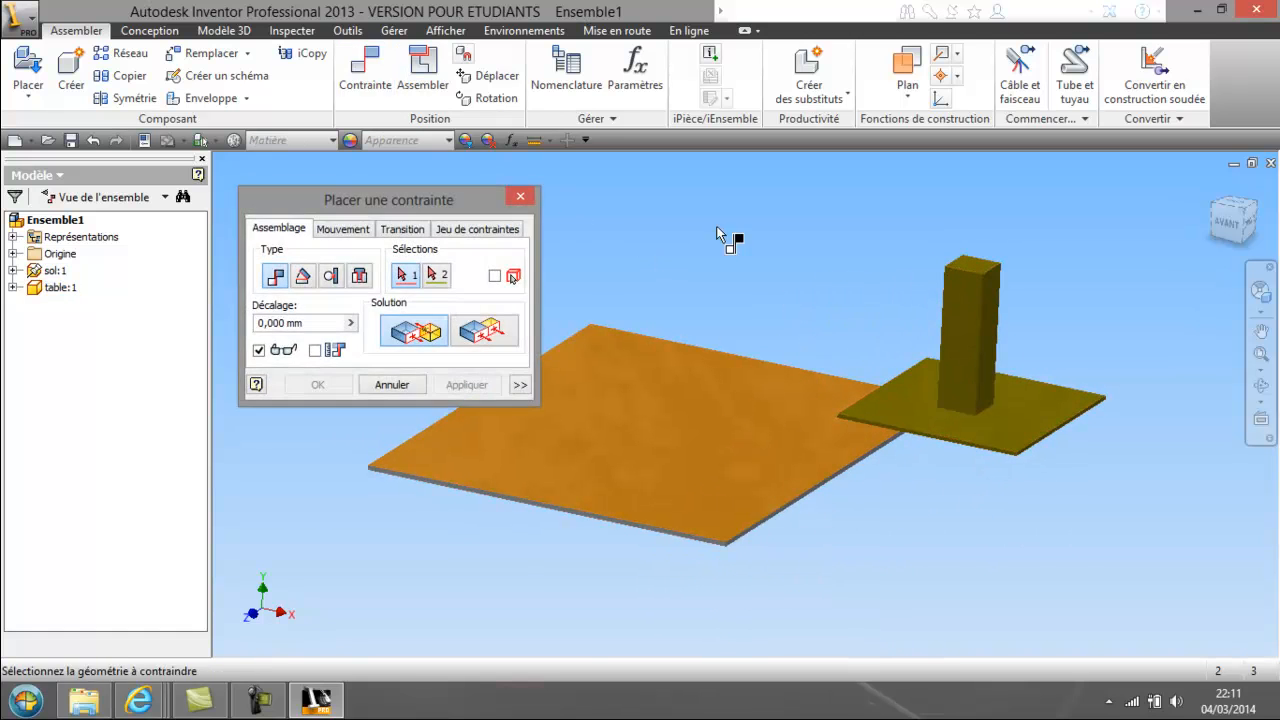
pyautogui.scroll(5, 980, 240)
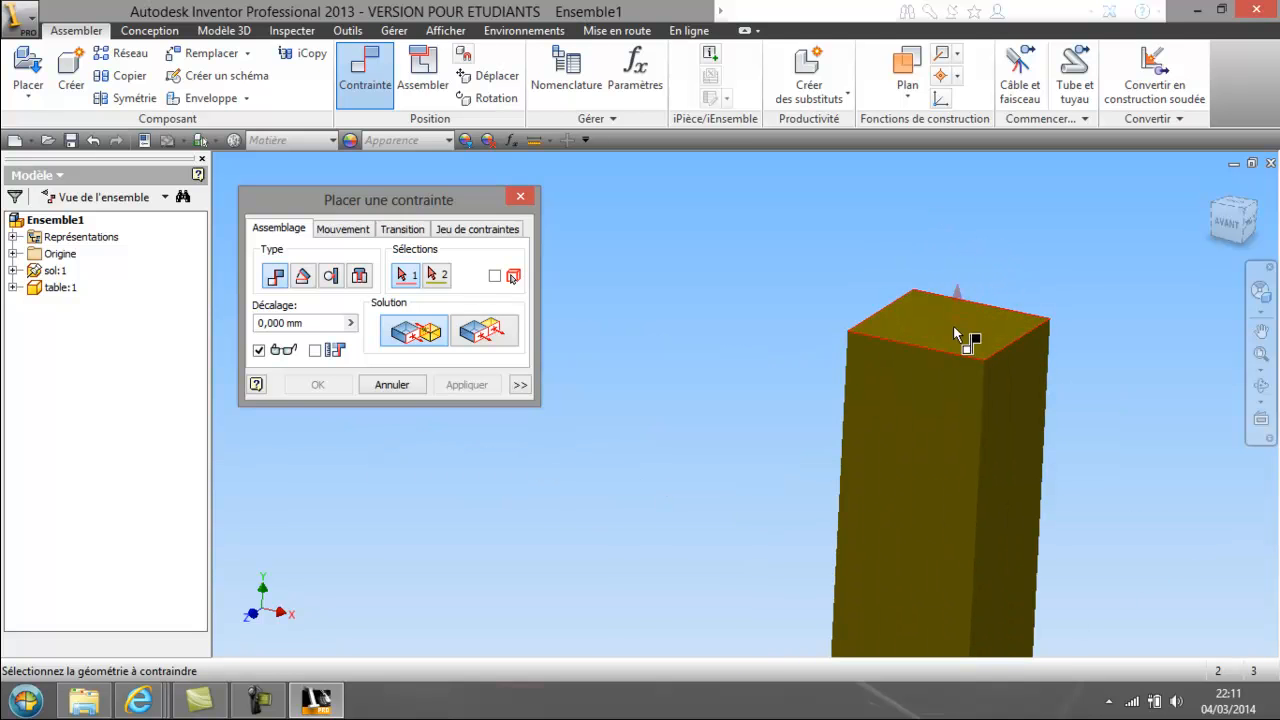
pyautogui.click(960, 340)
pyautogui.scroll(-5, 808, 357)
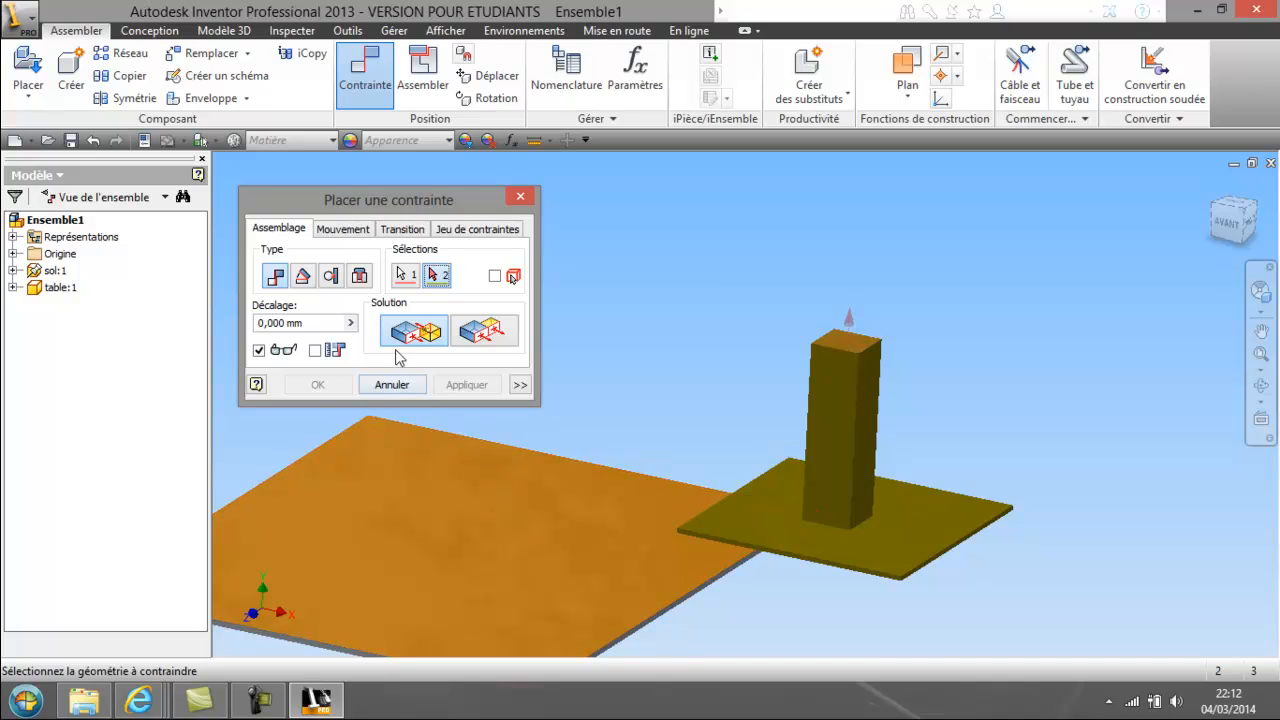
pyautogui.click(460, 519)
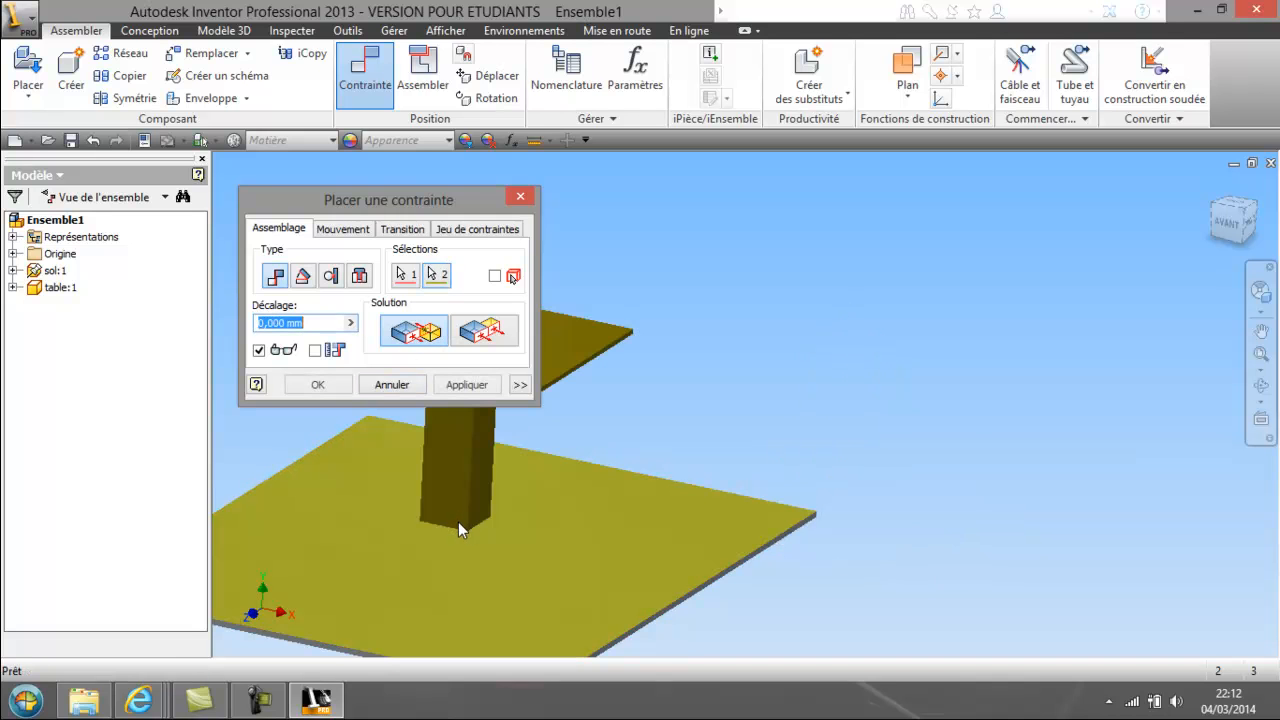
# Try the flush solution for the column-to-floor constraint and return to the Plaquer (mate) solution.
pyautogui.click(484, 338)
pyautogui.scroll(3, 772, 420)
pyautogui.moveTo(772, 420); pyautogui.dragTo(872, 303, button='middle')
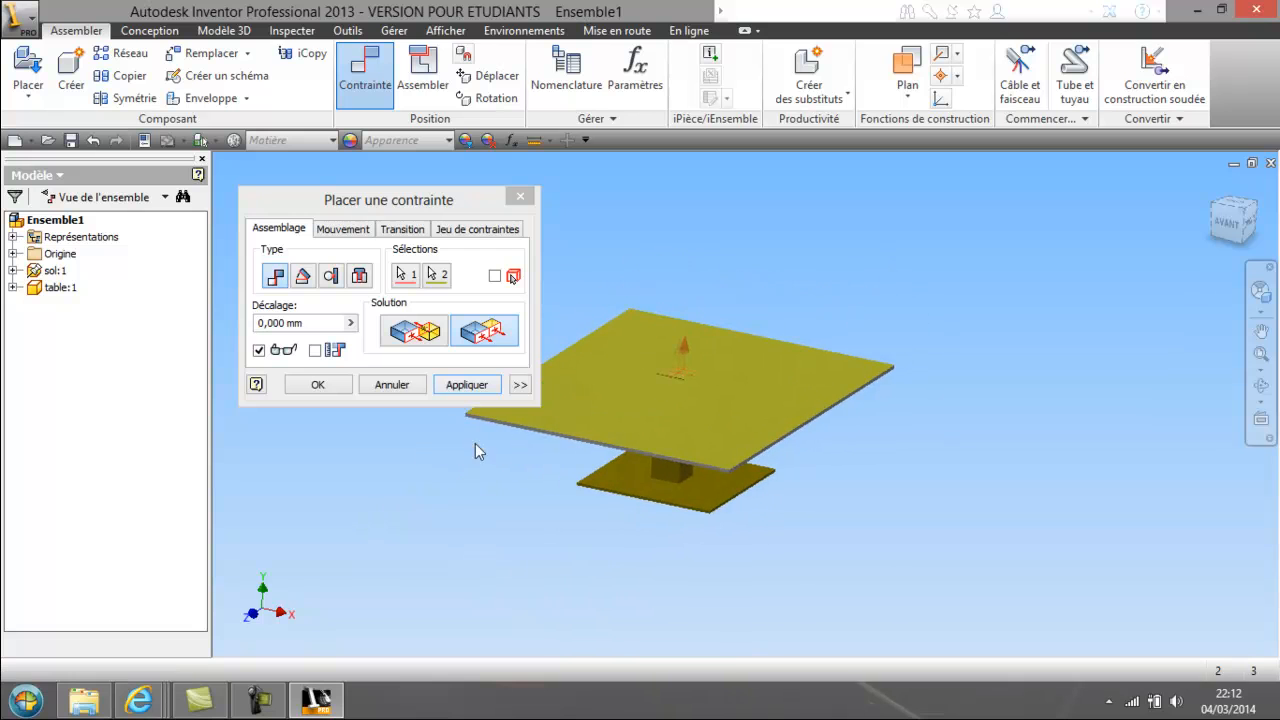
pyautogui.click(407, 340)
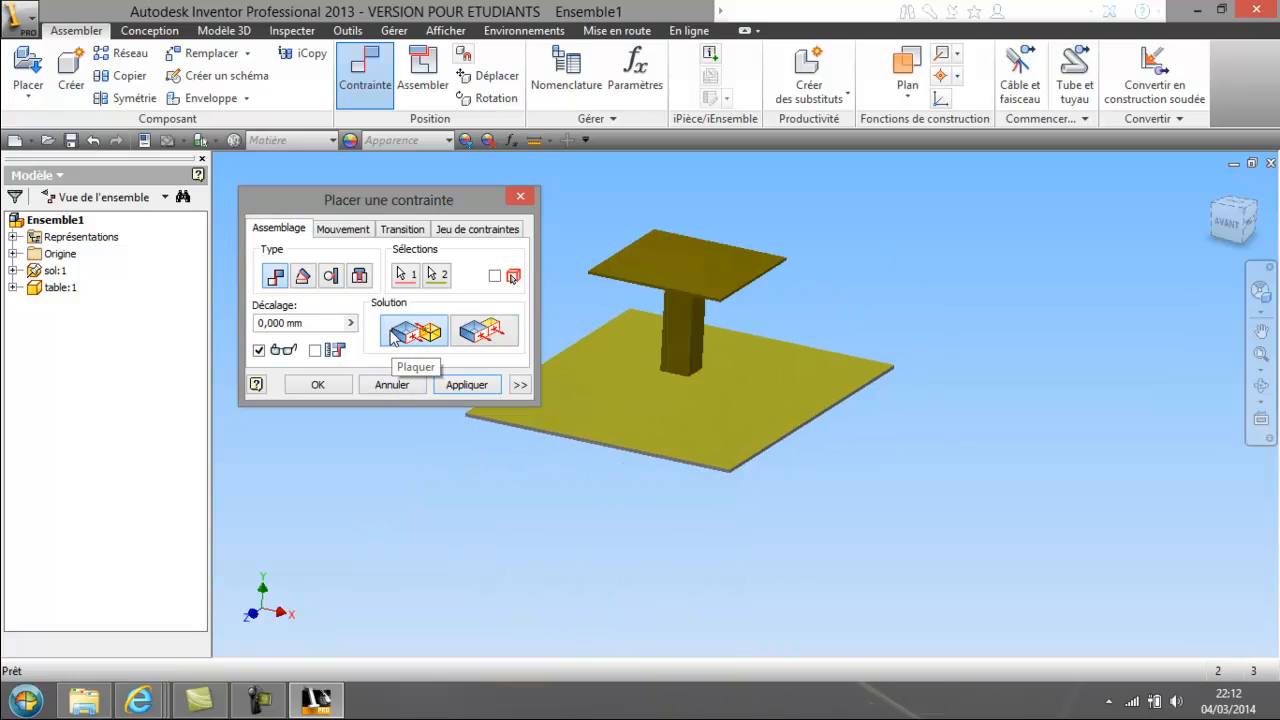
# Examine the contact between the foot of the table's column and the floor plate from closer and from other angles.
pyautogui.click(1261, 331)
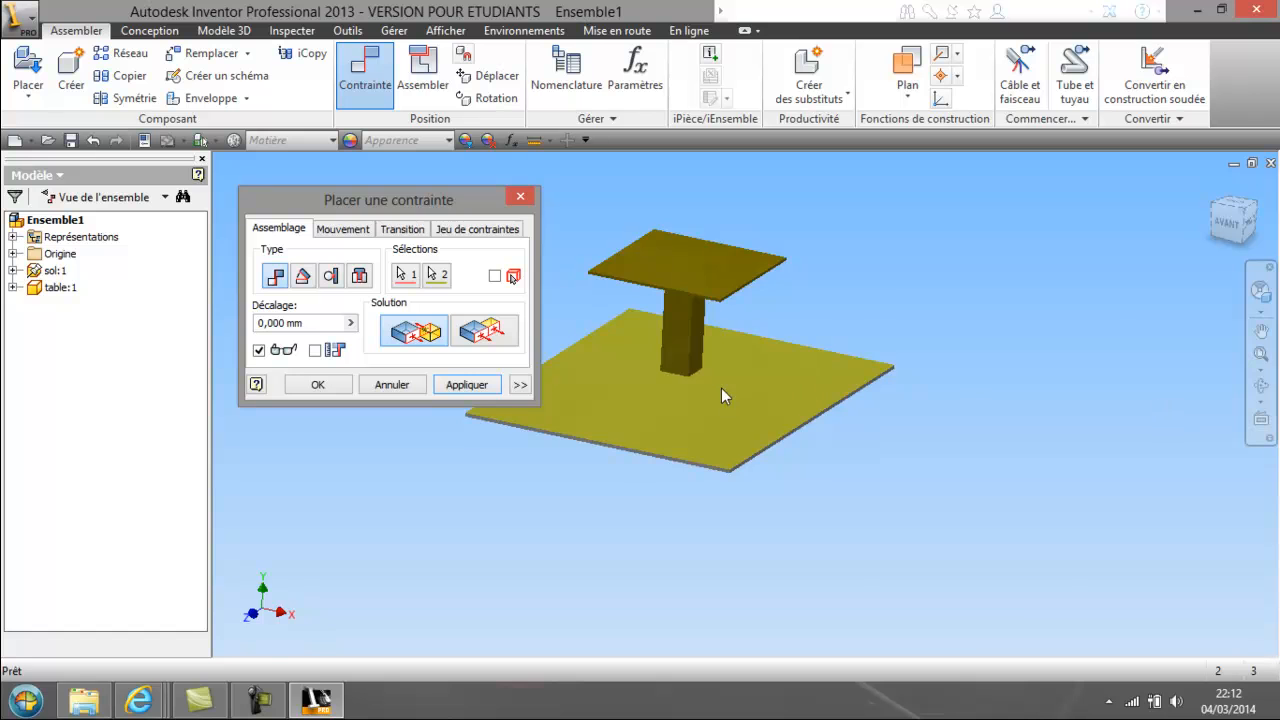
pyautogui.moveTo(721, 388); pyautogui.dragTo(790, 445)
pyautogui.scroll(5, 789, 444)
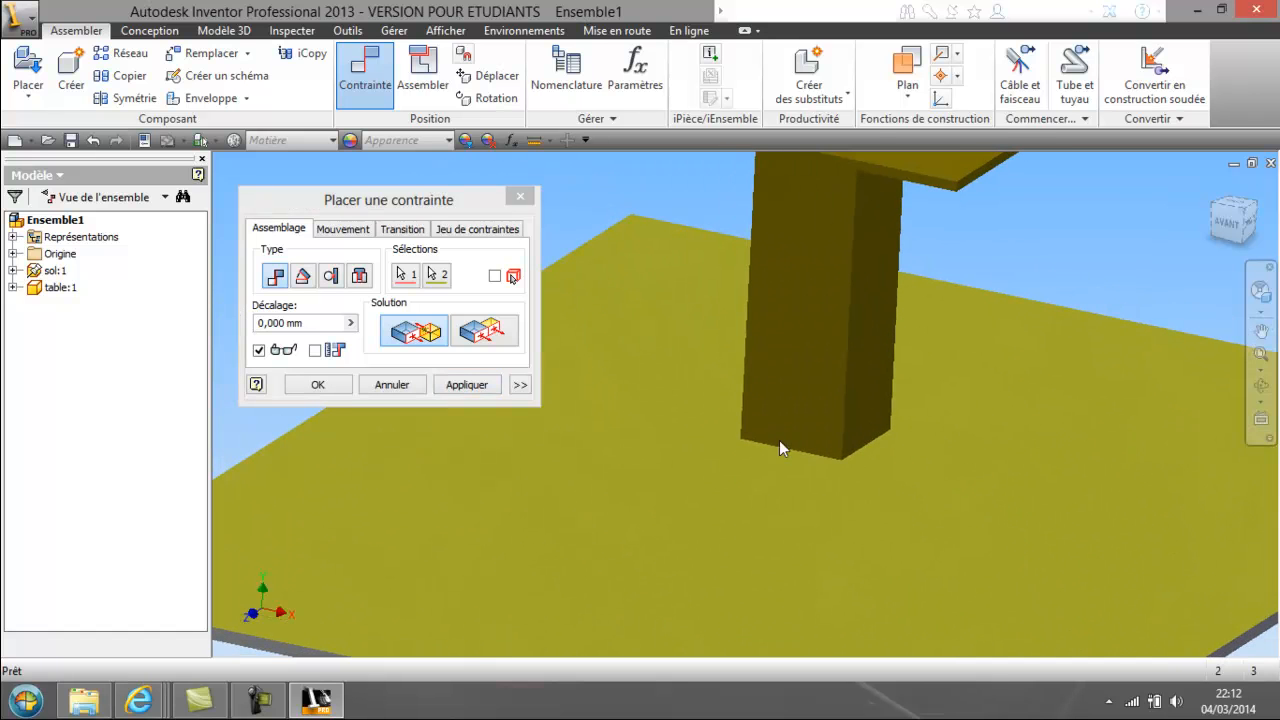
pyautogui.click(1261, 385)
pyautogui.moveTo(818, 425); pyautogui.dragTo(785, 469)
pyautogui.scroll(-5, 826, 434)
pyautogui.rightClick(785, 469)
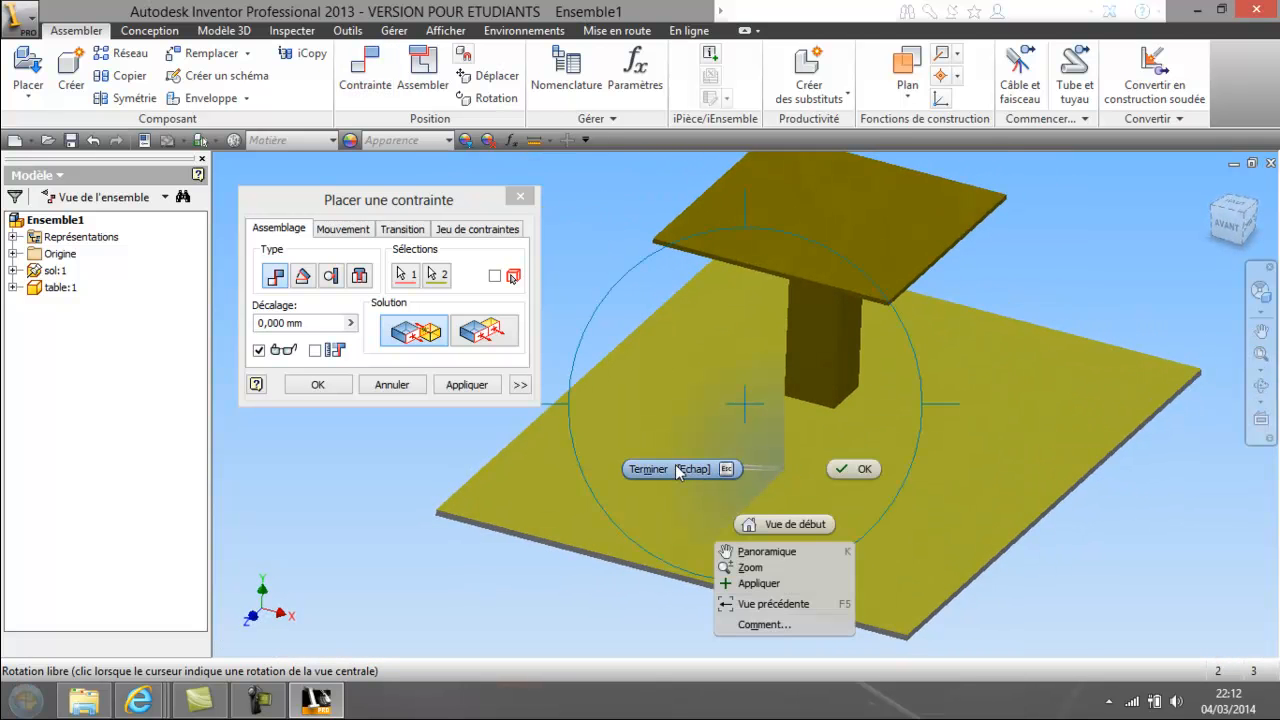
pyautogui.click(673, 467)
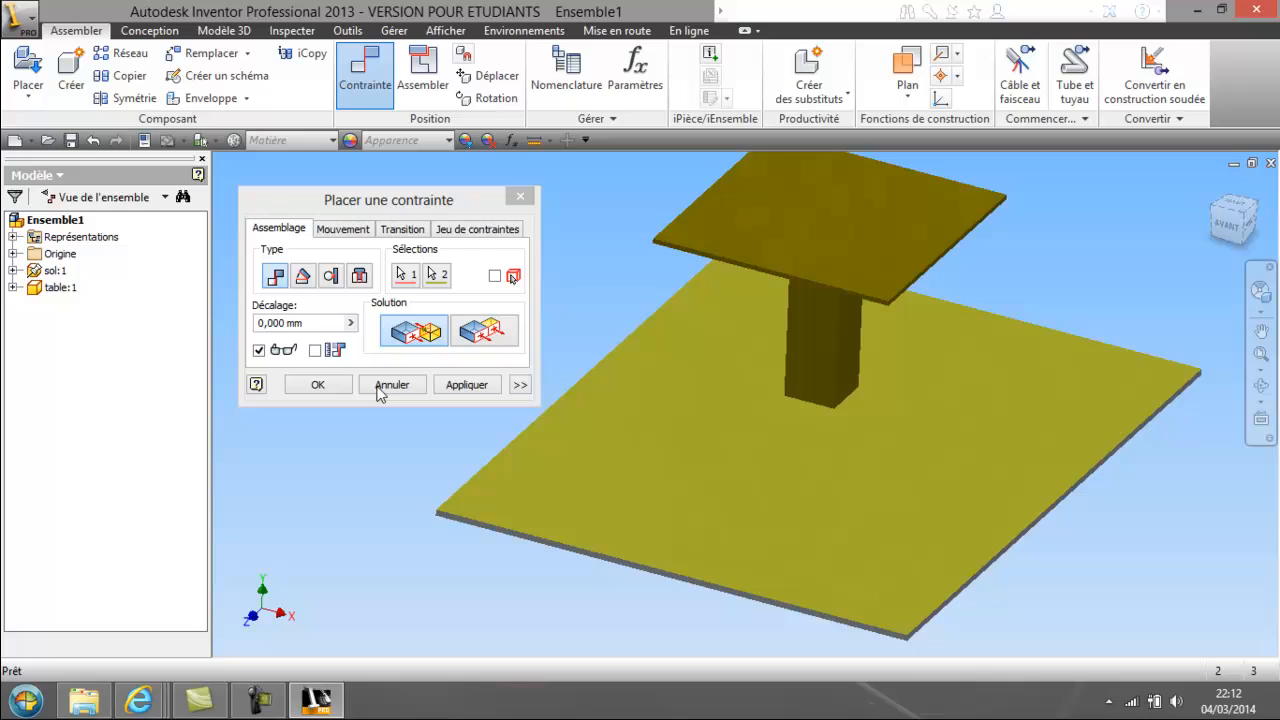
# Set the offset of the column-to-floor mate constraint to 100 mm and create the constraint.
pyautogui.doubleClick(290, 322)
pyautogui.write('100')
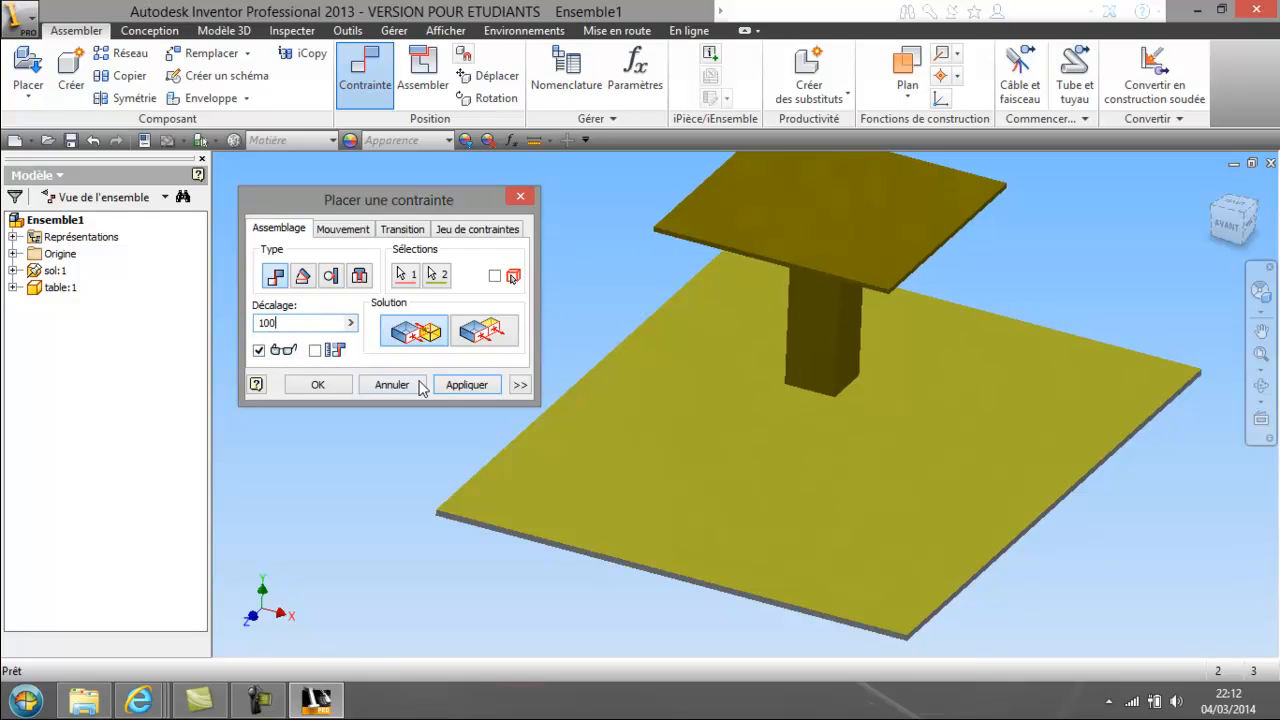
pyautogui.click(335, 390)
# Examine the foot of the table's column and its spacing from the floor plate in a low side view.
pyautogui.press('F4')
pyautogui.moveTo(643, 386); pyautogui.dragTo(769, 252)
pyautogui.moveTo(747, 443); pyautogui.dragTo(780, 412)
pyautogui.scroll(-5, 769, 443)
pyautogui.moveTo(749, 451); pyautogui.dragTo(776, 214, button='middle')
pyautogui.press('F4')
pyautogui.moveTo(694, 403); pyautogui.dragTo(634, 406)
pyautogui.rightClick(624, 407)
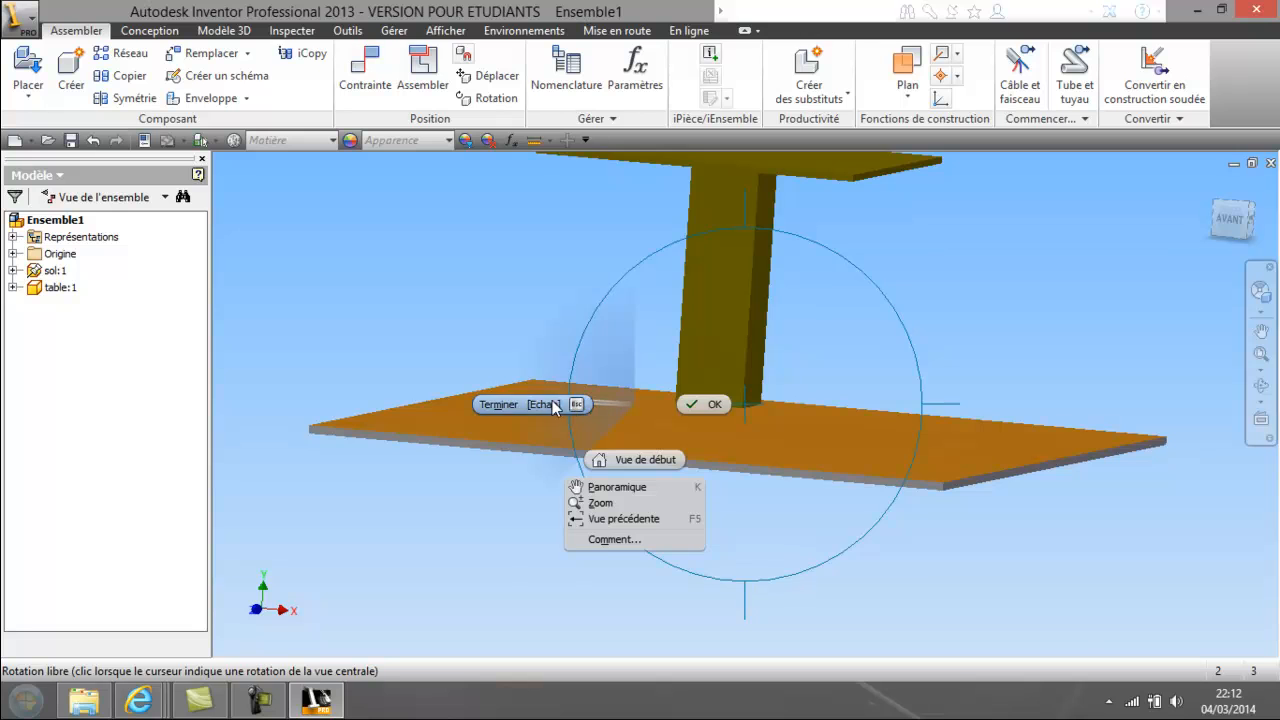
pyautogui.click(572, 405)
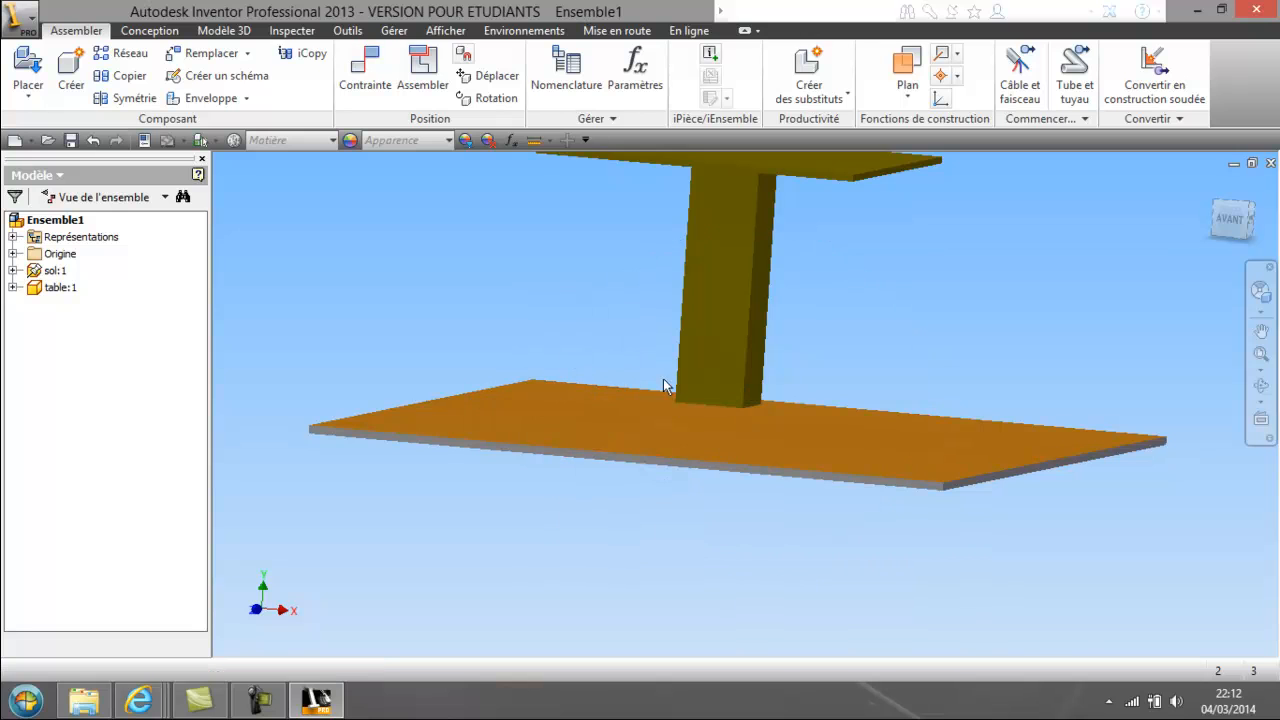
# Edit the table's mate constraint (Placage) and set its offset to 0 mm.
pyautogui.click(12, 288)
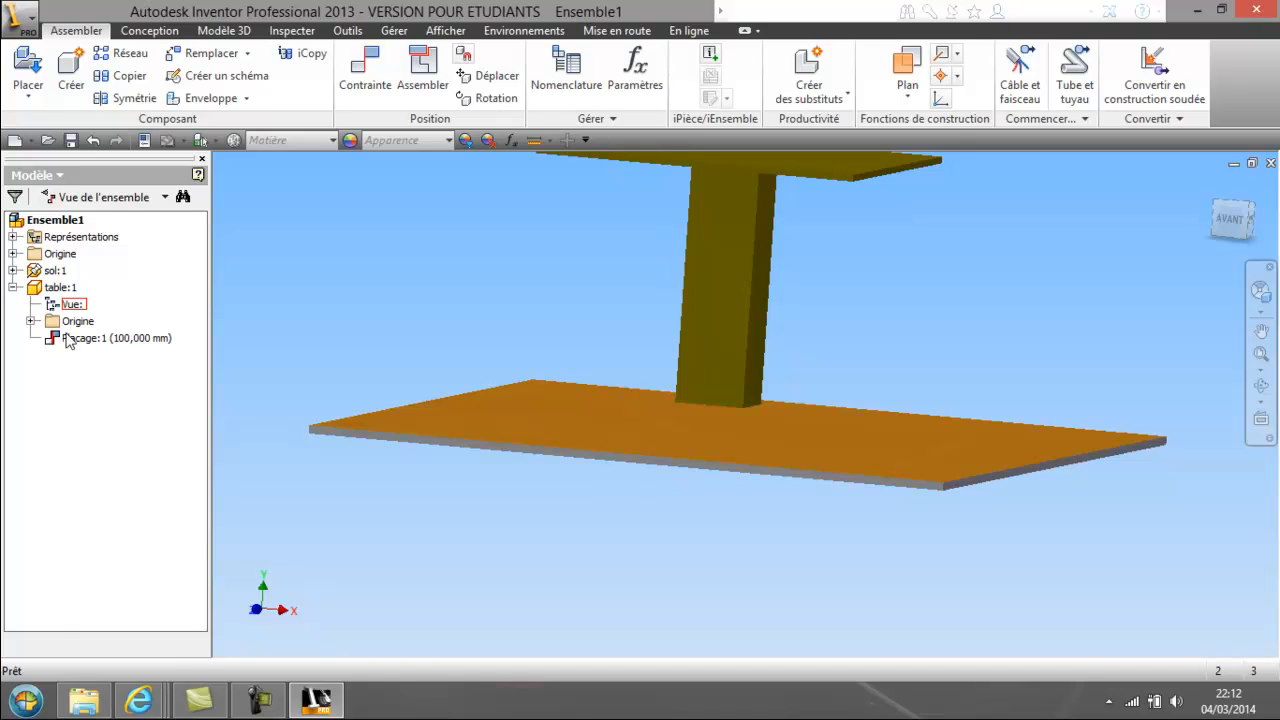
pyautogui.click(80, 339)
pyautogui.rightClick(85, 343)
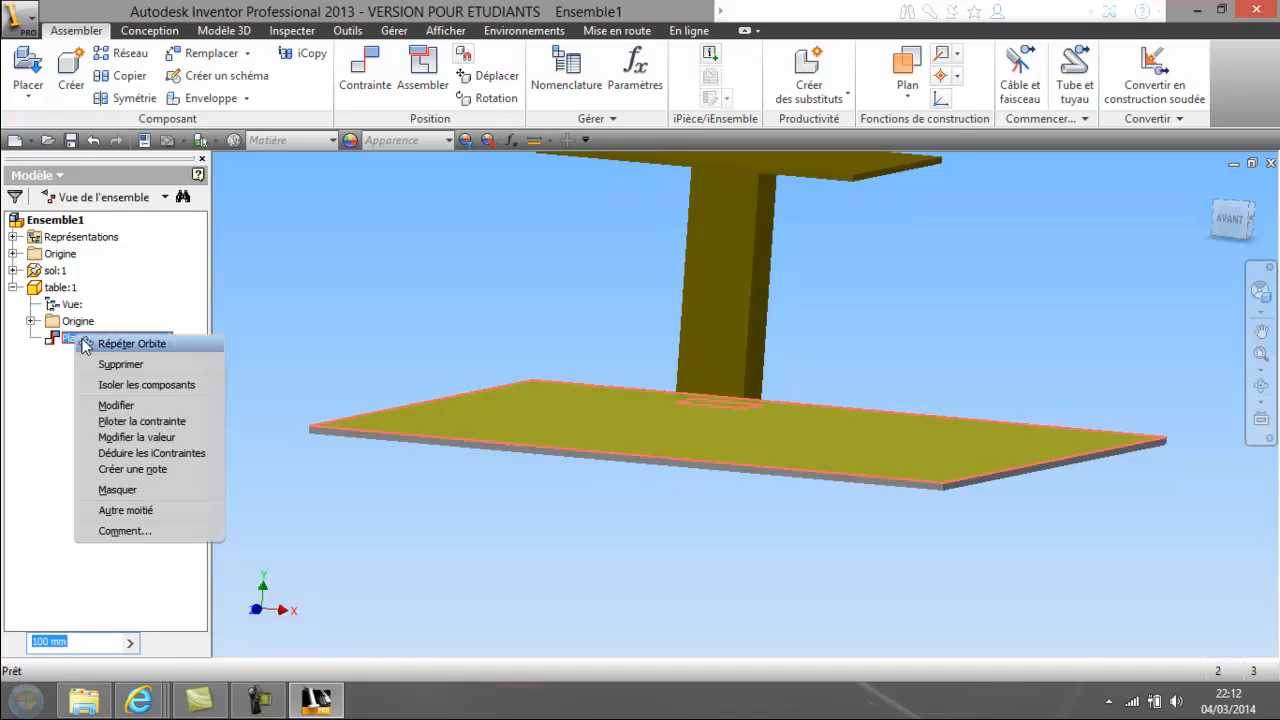
pyautogui.click(115, 405)
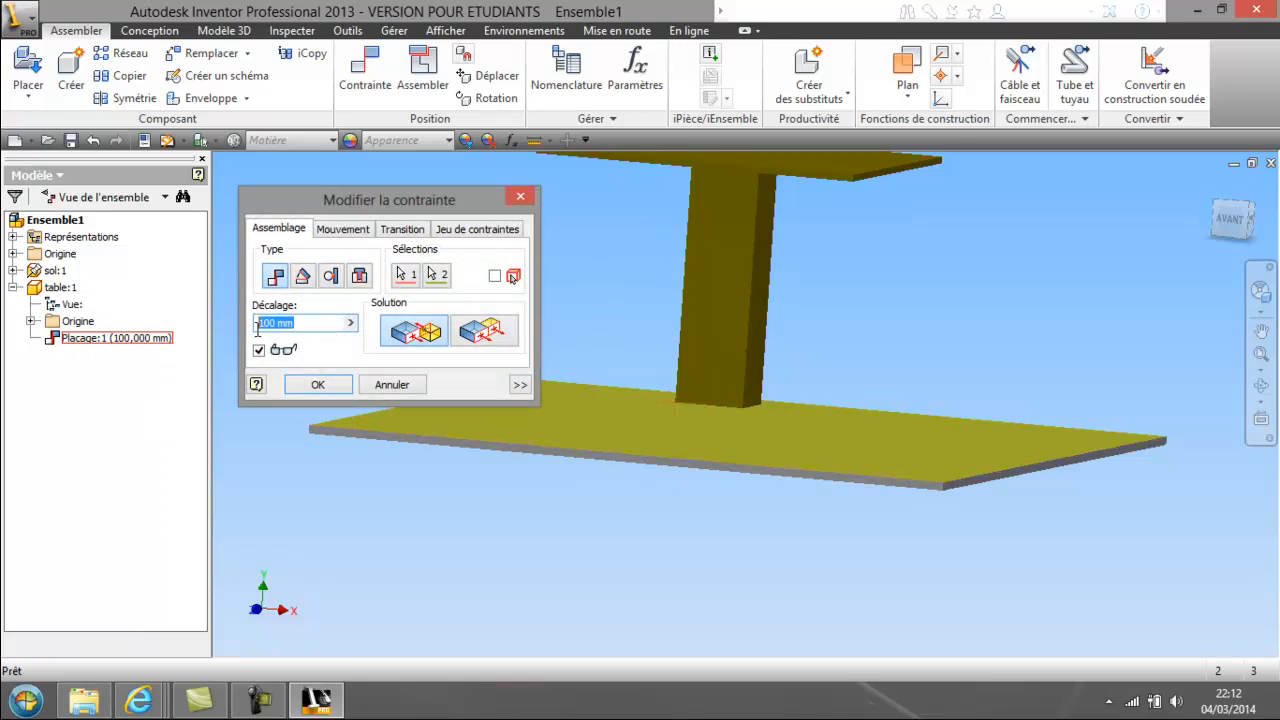
pyautogui.write('0')
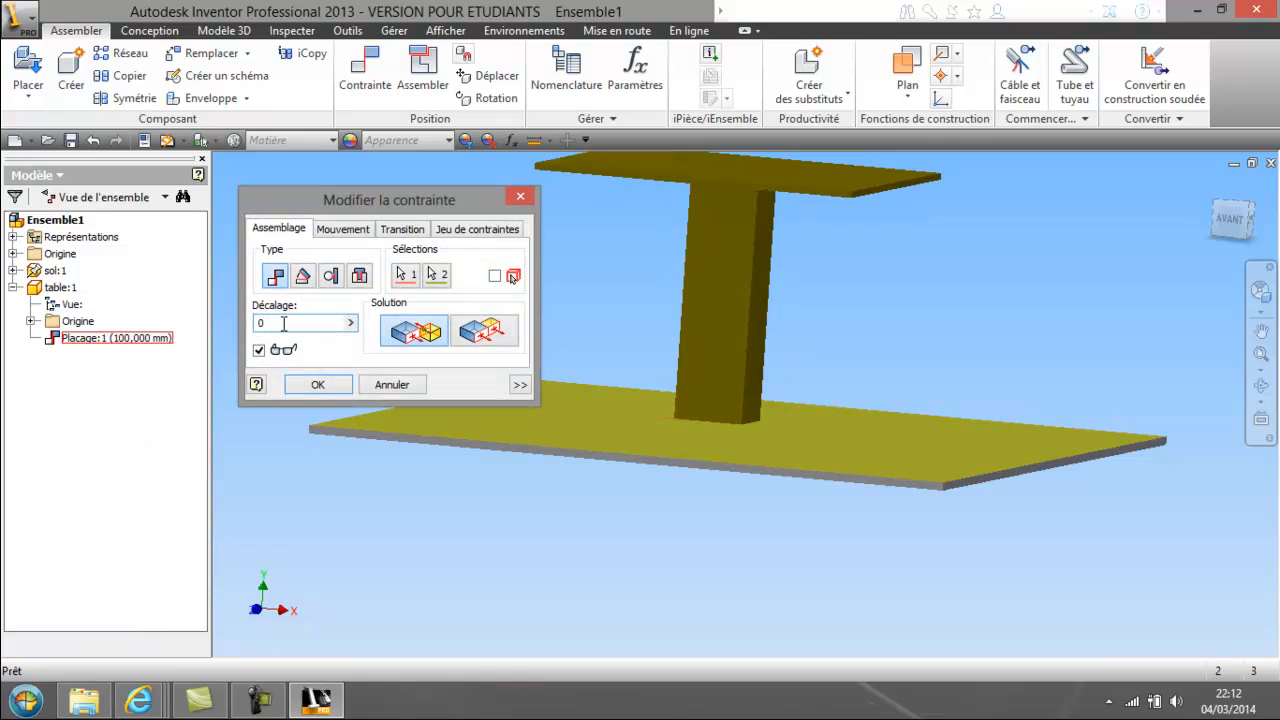
pyautogui.click(314, 386)
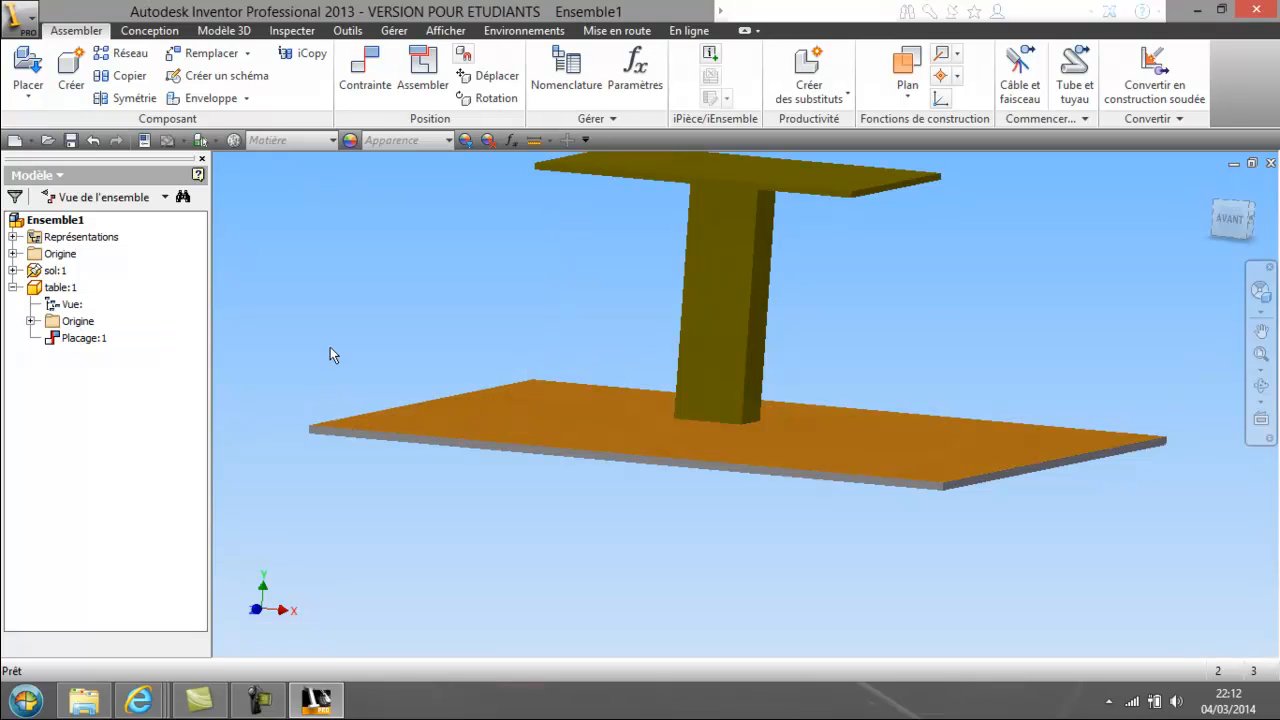
# Slide the table freely across the floor plate to test its remaining freedom of movement.
pyautogui.click(1260, 386)
pyautogui.moveTo(817, 332); pyautogui.dragTo(643, 388)
pyautogui.rightClick(643, 395)
pyautogui.click(706, 380)
pyautogui.moveTo(678, 328)
pyautogui.mouseDown()
pyautogui.moveTo(711, 311)
pyautogui.moveTo(700, 330)
pyautogui.mouseUp()
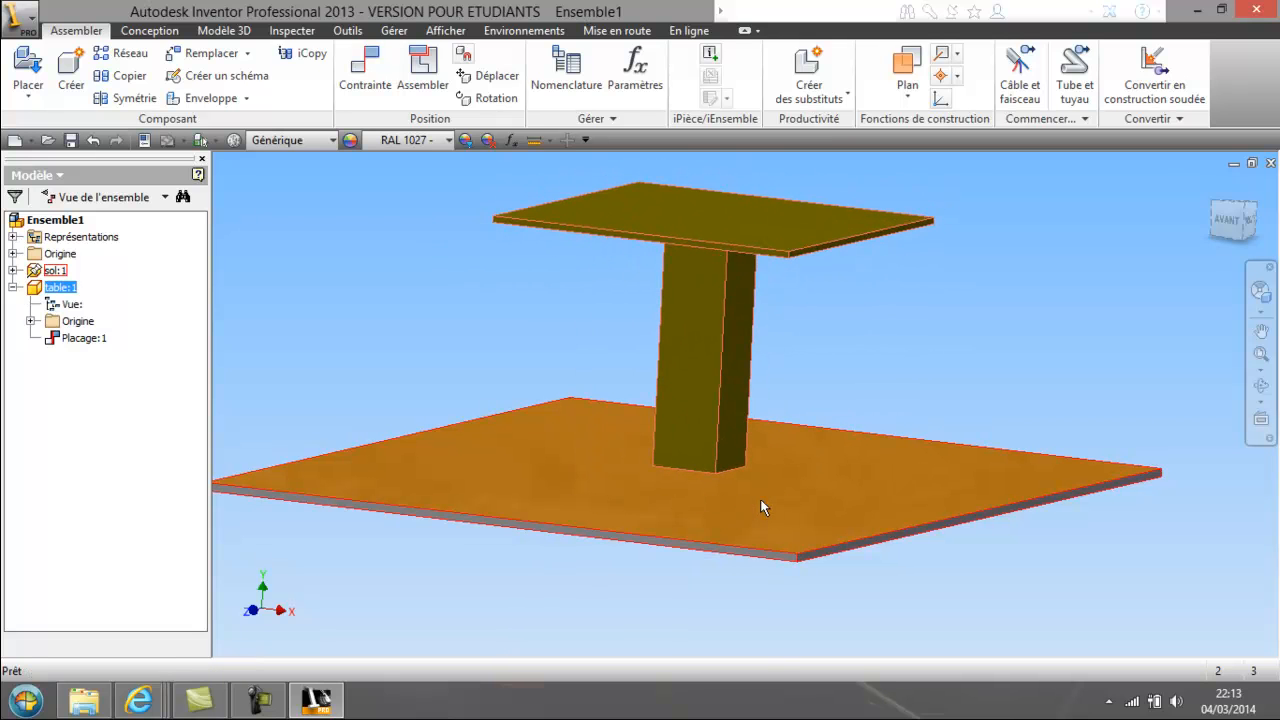
pyautogui.moveTo(700, 402); pyautogui.dragTo(868, 317)
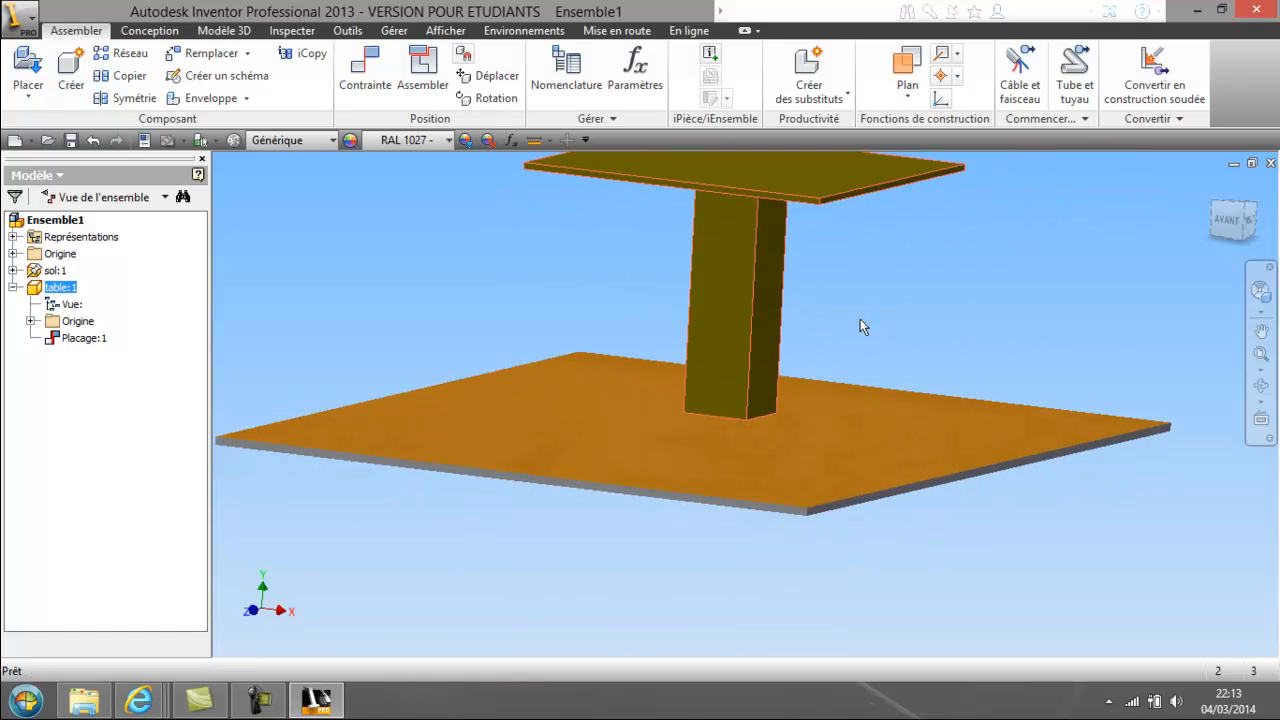
pyautogui.click(477, 260)
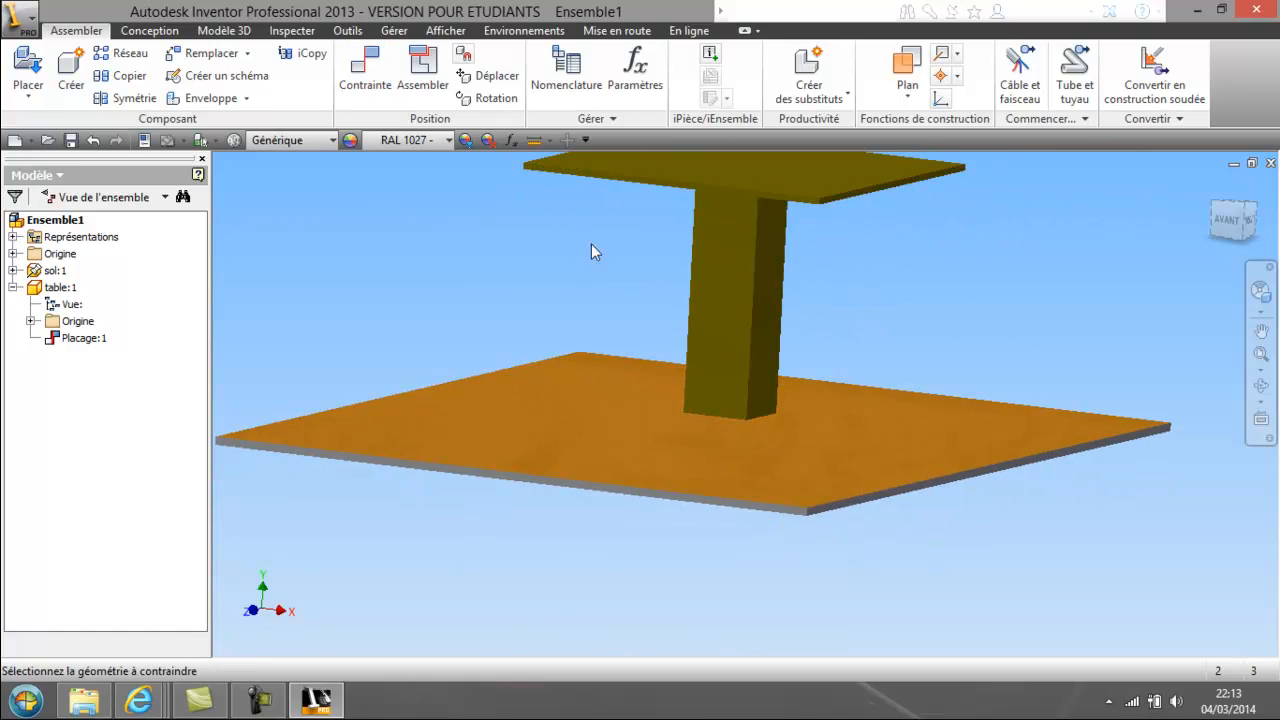
# Add a flush constraint with 1500 mm offset between the column's right side face and the floor plate's right edge face, and test the table's remaining movement.
pyautogui.click(396, 97)
pyautogui.click(777, 344)
pyautogui.scroll(3, 900, 510)
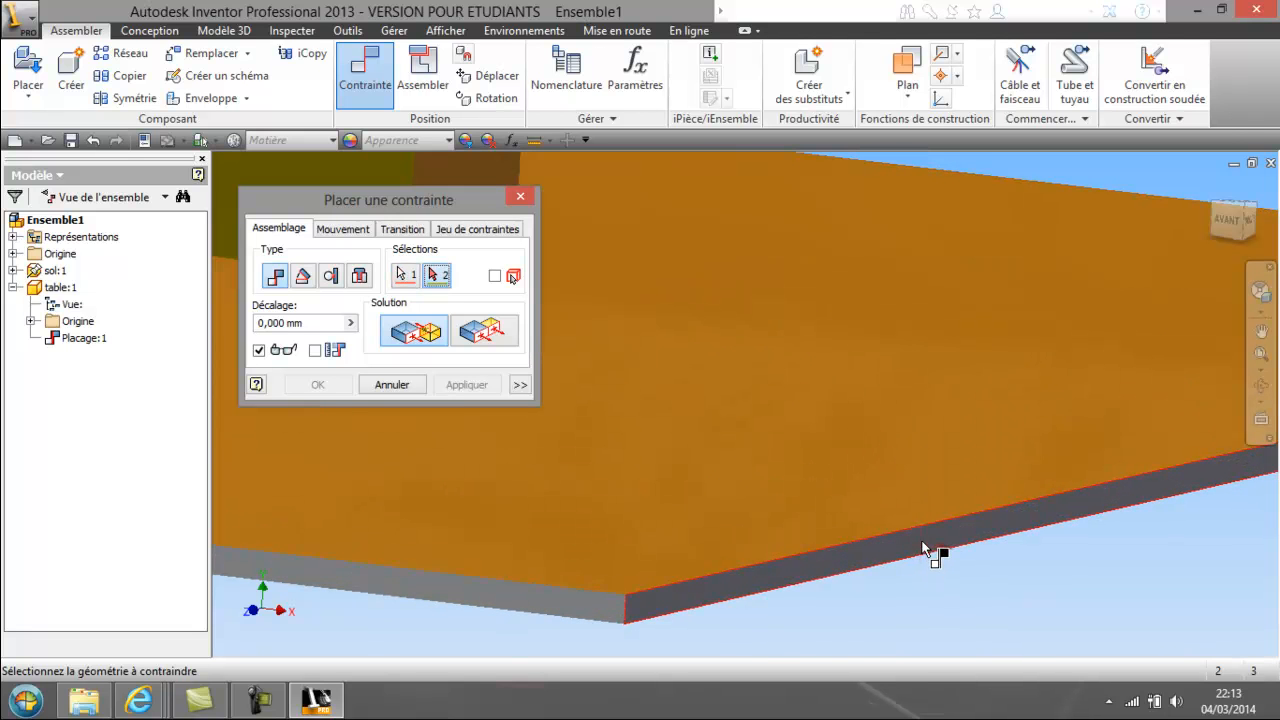
pyautogui.moveTo(922, 547)
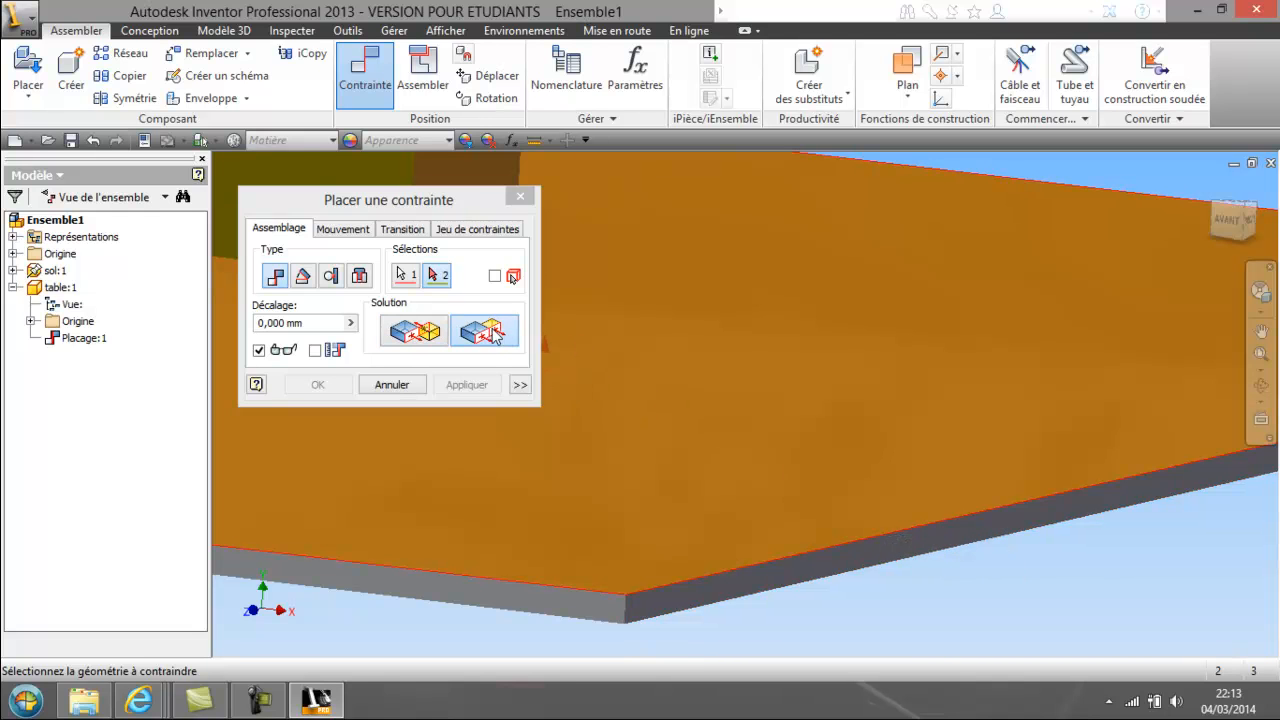
pyautogui.click(822, 572)
pyautogui.scroll(3, 823, 510)
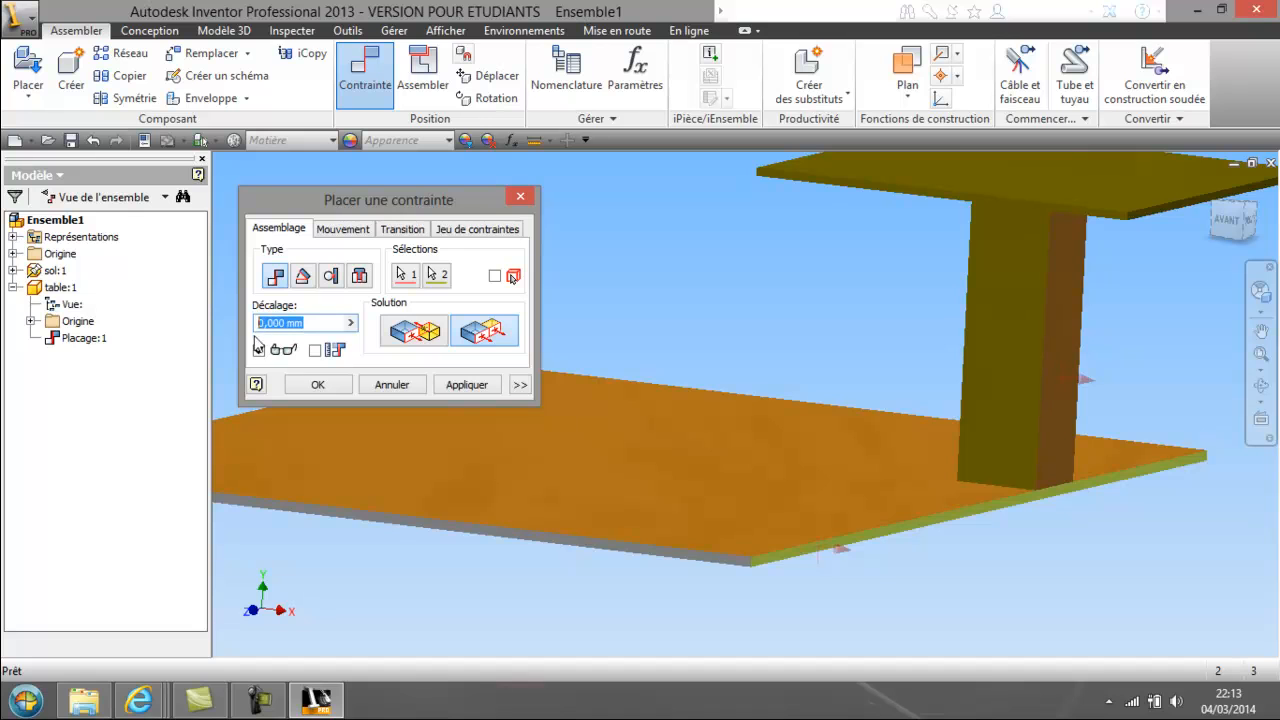
pyautogui.write('1500')
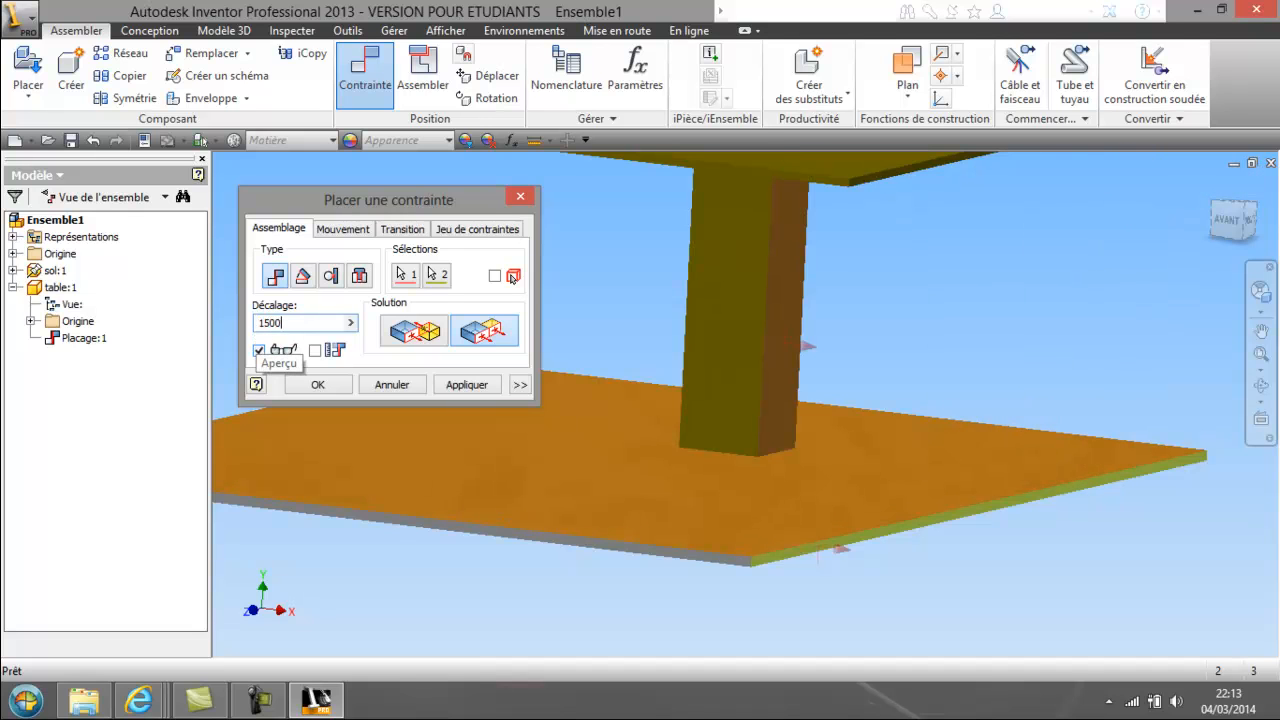
pyautogui.click(318, 385)
pyautogui.moveTo(708, 380); pyautogui.dragTo(735, 445)
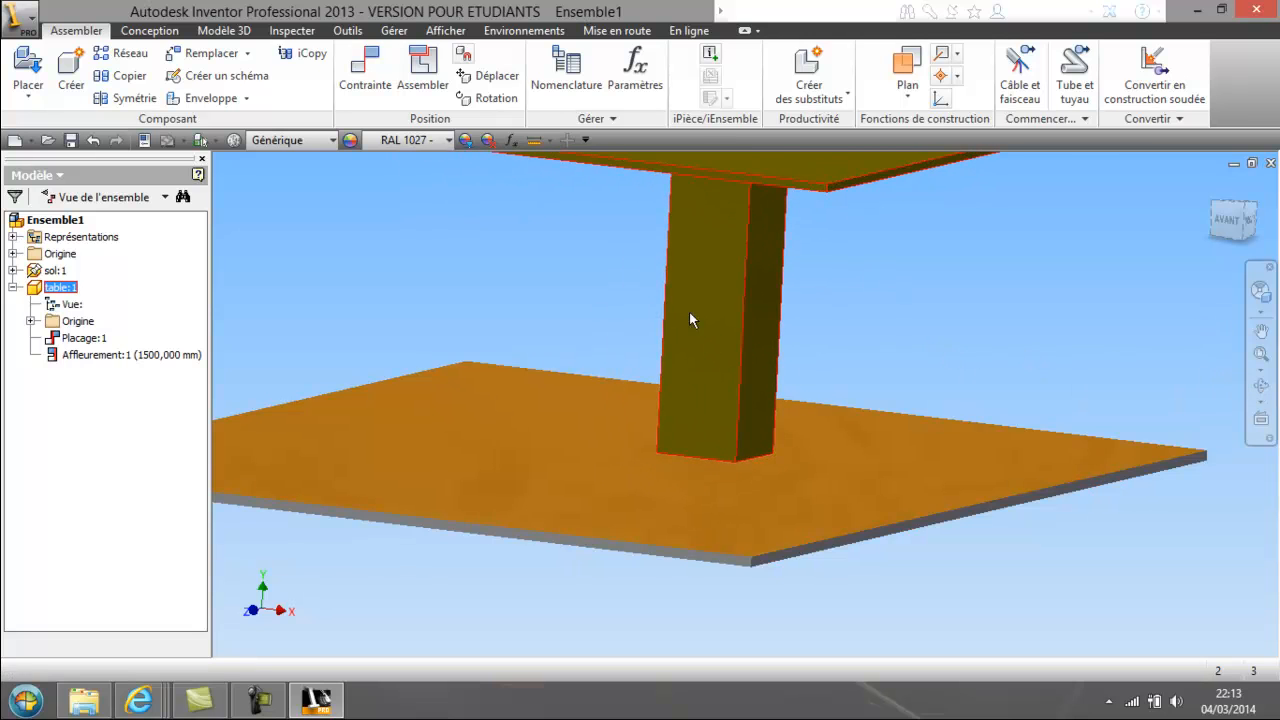
# Add a second flush constraint with 1500 mm offset between the column's front face and the floor plate's front edge face.
pyautogui.click(365, 68)
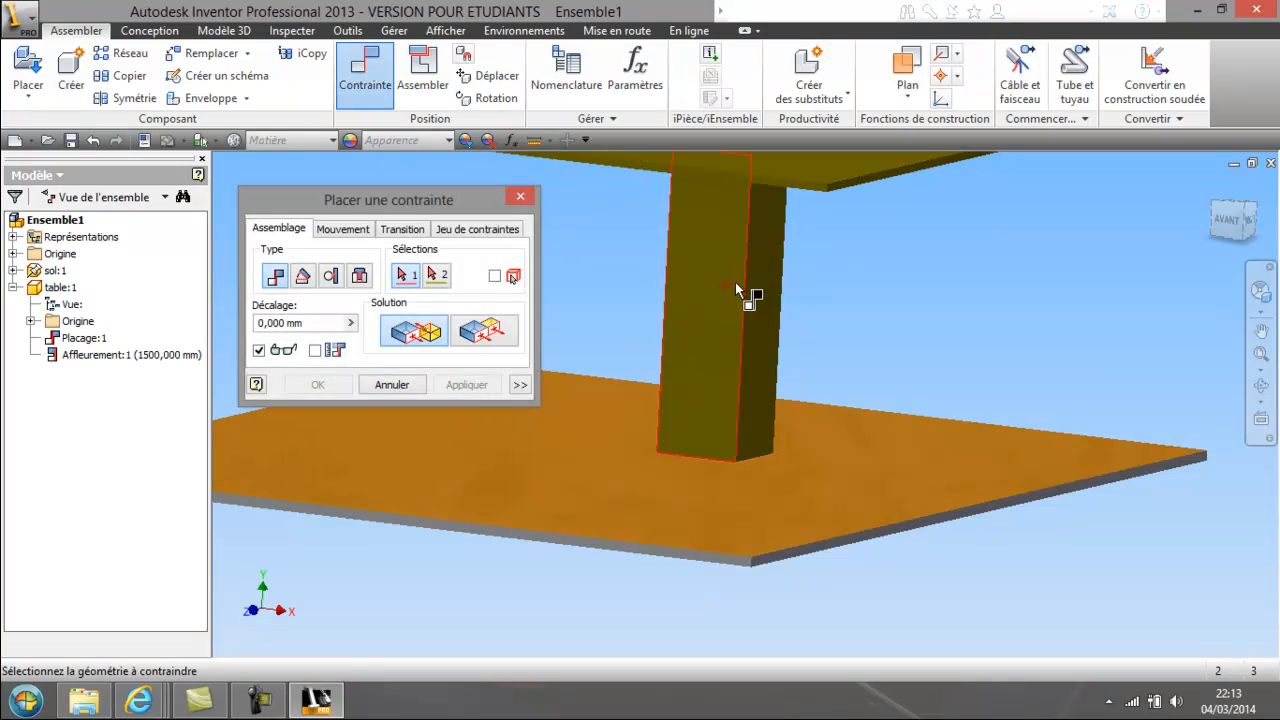
pyautogui.click(713, 290)
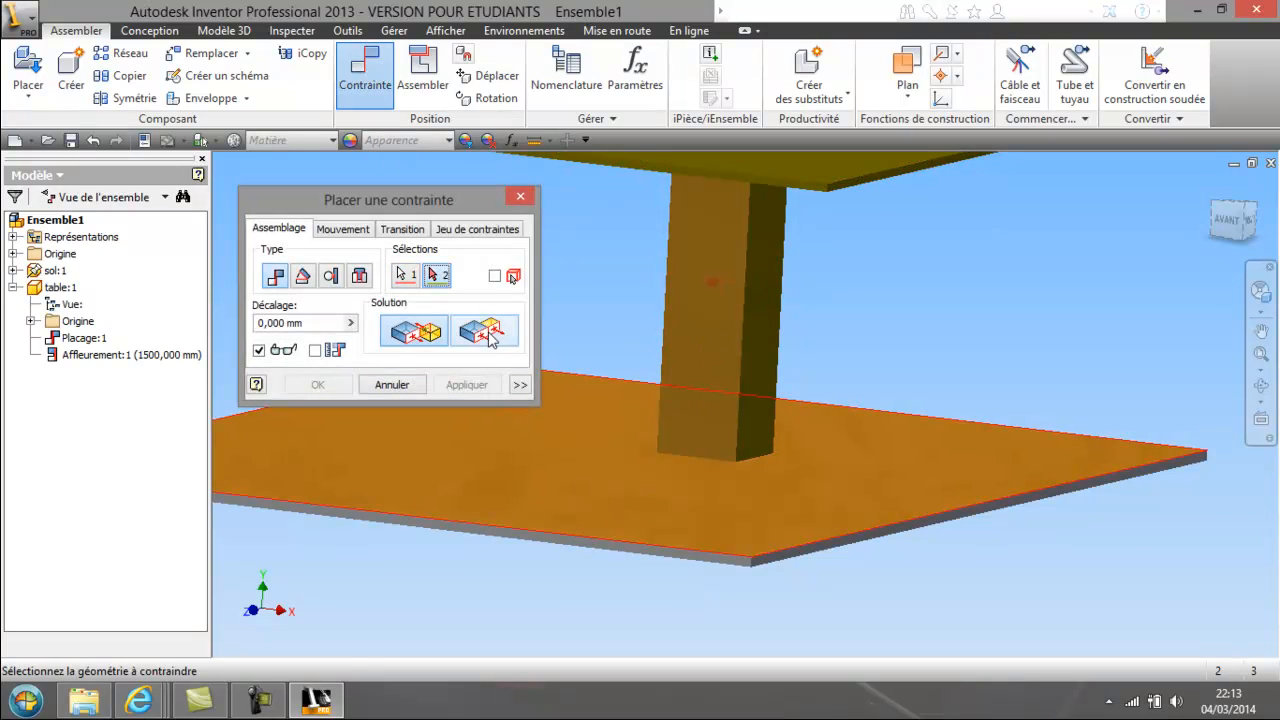
pyautogui.scroll(2, 623, 543)
pyautogui.click(627, 545)
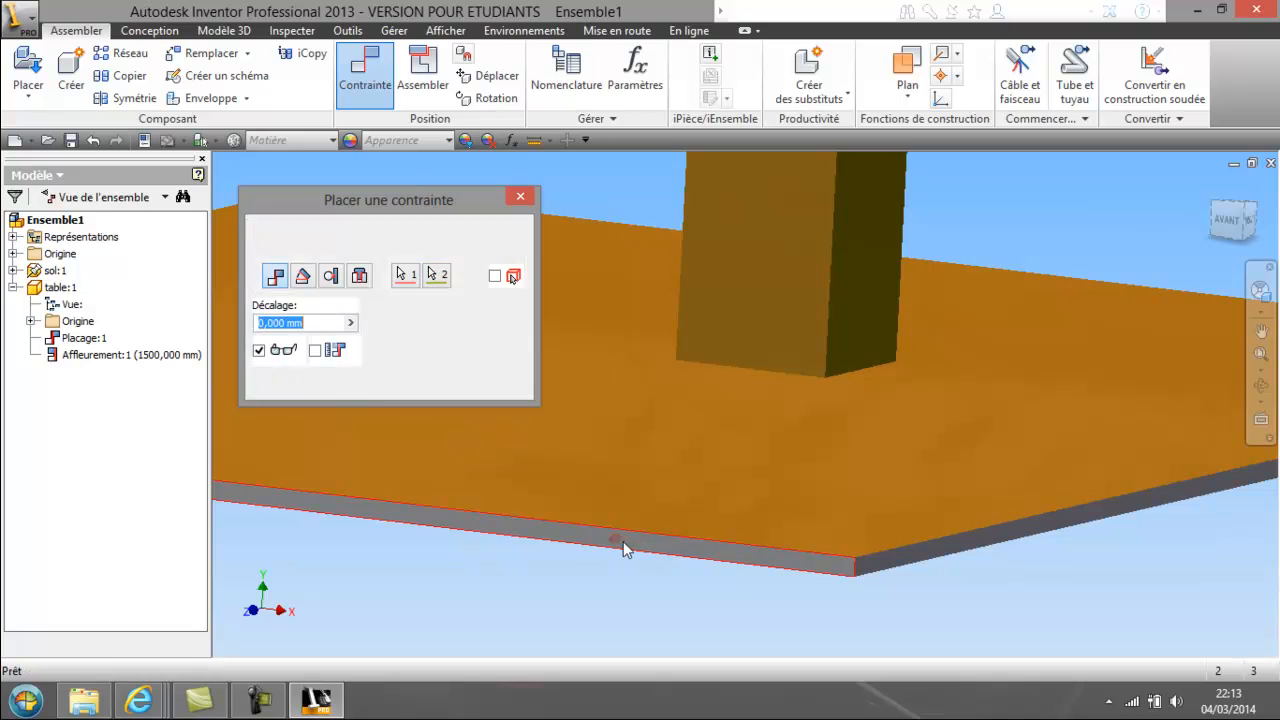
pyautogui.scroll(-3, 616, 546)
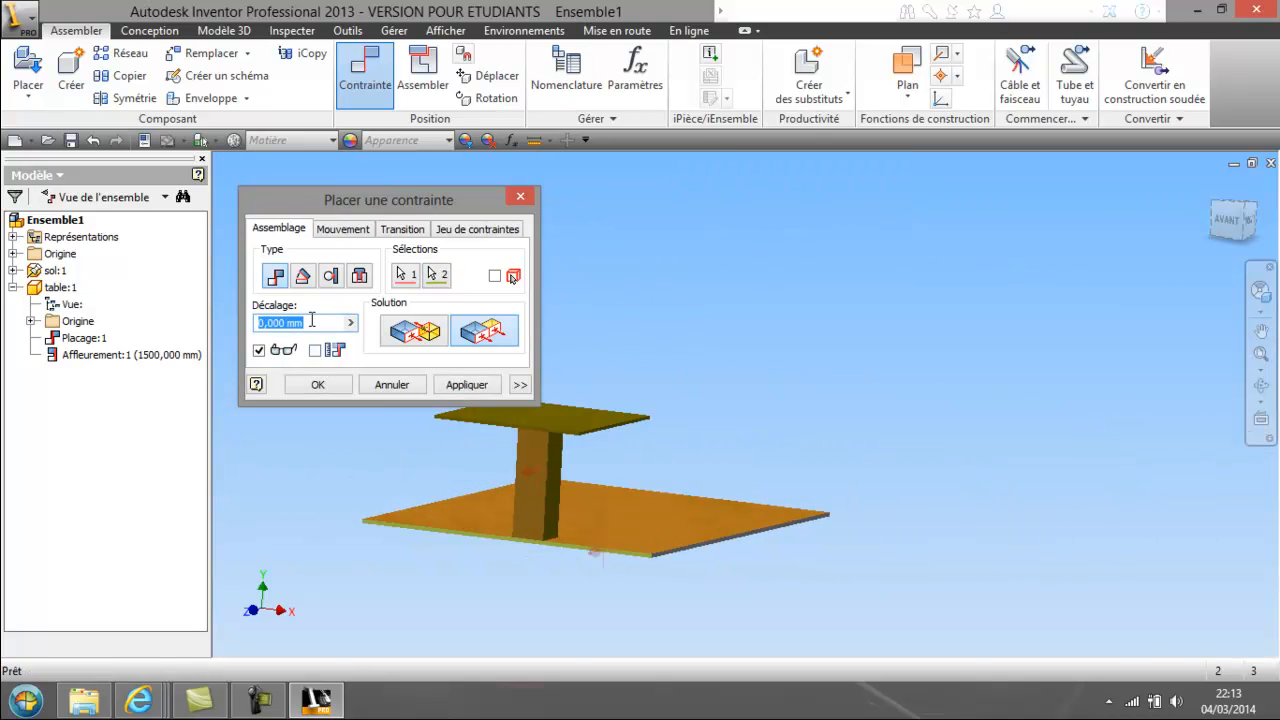
pyautogui.write('1500')
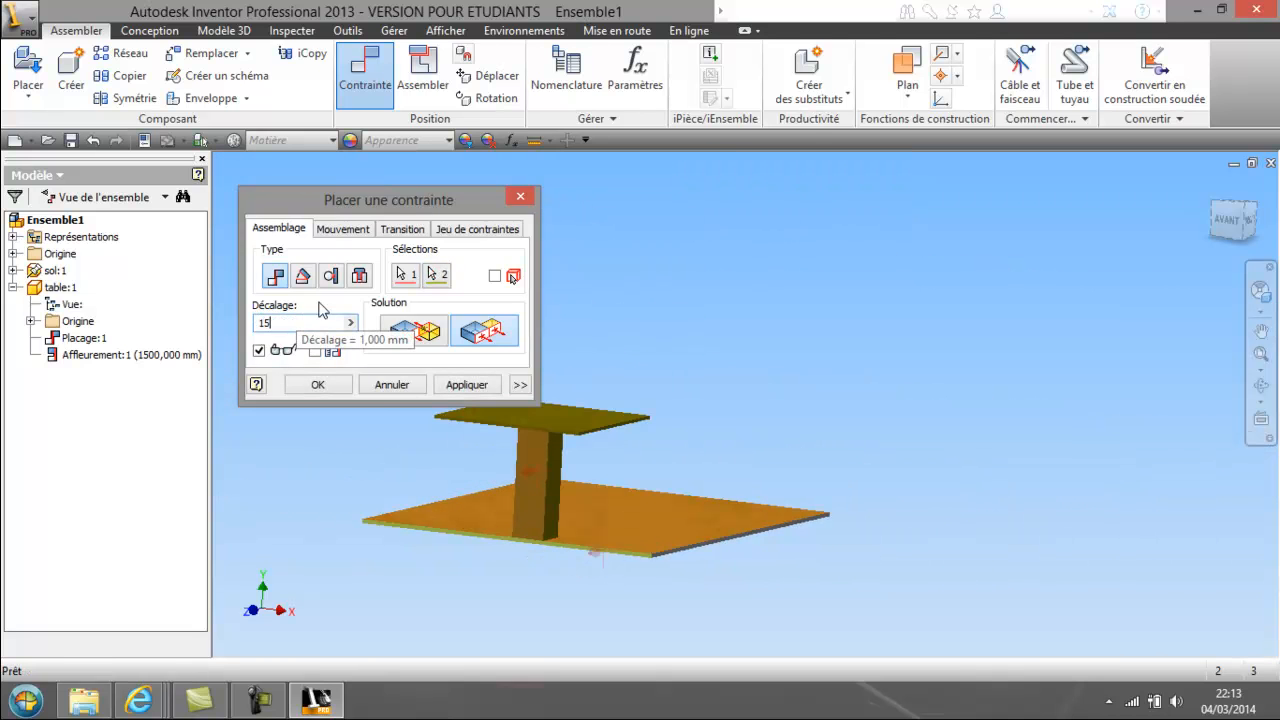
pyautogui.click(317, 384)
# Examine the constrained table's position on the floor plate from several angles and check whether it can still move.
pyautogui.press('F4')
pyautogui.moveTo(729, 357)
pyautogui.mouseDown()
pyautogui.moveTo(714, 400)
pyautogui.moveTo(722, 376)
pyautogui.mouseUp()
pyautogui.rightClick(722, 376)
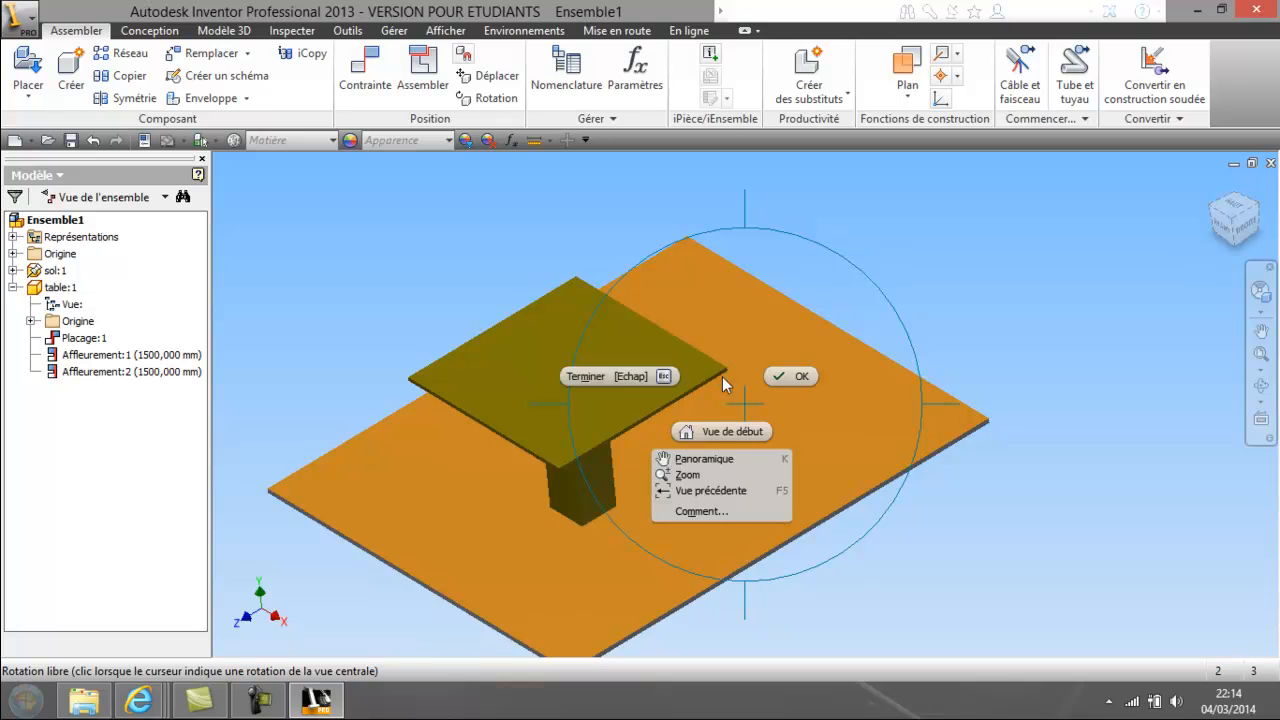
pyautogui.click(604, 378)
pyautogui.click(623, 371)
pyautogui.keyDown('ctrl'); pyautogui.click(717, 403); pyautogui.keyUp('ctrl')
pyautogui.click(523, 396)
pyautogui.press('F4')
pyautogui.moveTo(755, 388)
pyautogui.mouseDown()
pyautogui.moveTo(791, 346)
pyautogui.moveTo(755, 387)
pyautogui.mouseUp()
pyautogui.moveTo(754, 386); pyautogui.dragTo(953, 329, button='middle')
pyautogui.scroll(-3, 848, 371)
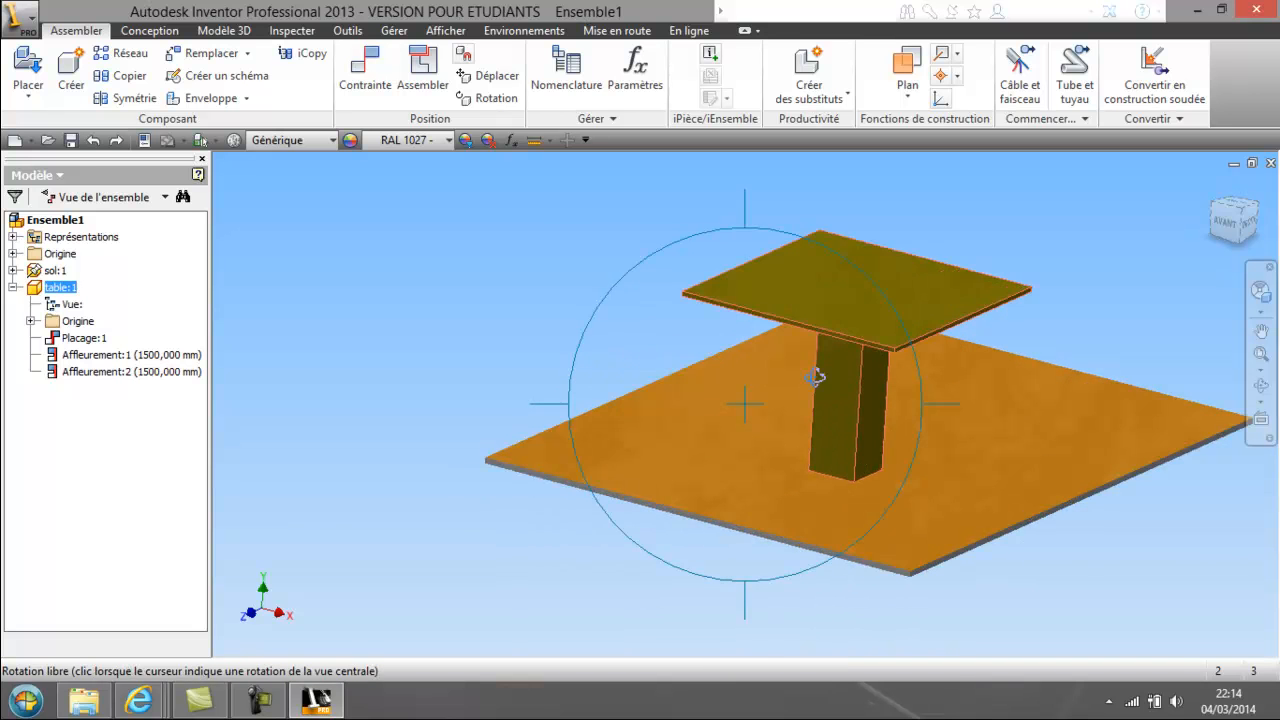
pyautogui.moveTo(816, 377); pyautogui.dragTo(660, 449, button='middle')
pyautogui.moveTo(680, 423); pyautogui.dragTo(662, 402)
pyautogui.rightClick(662, 402)
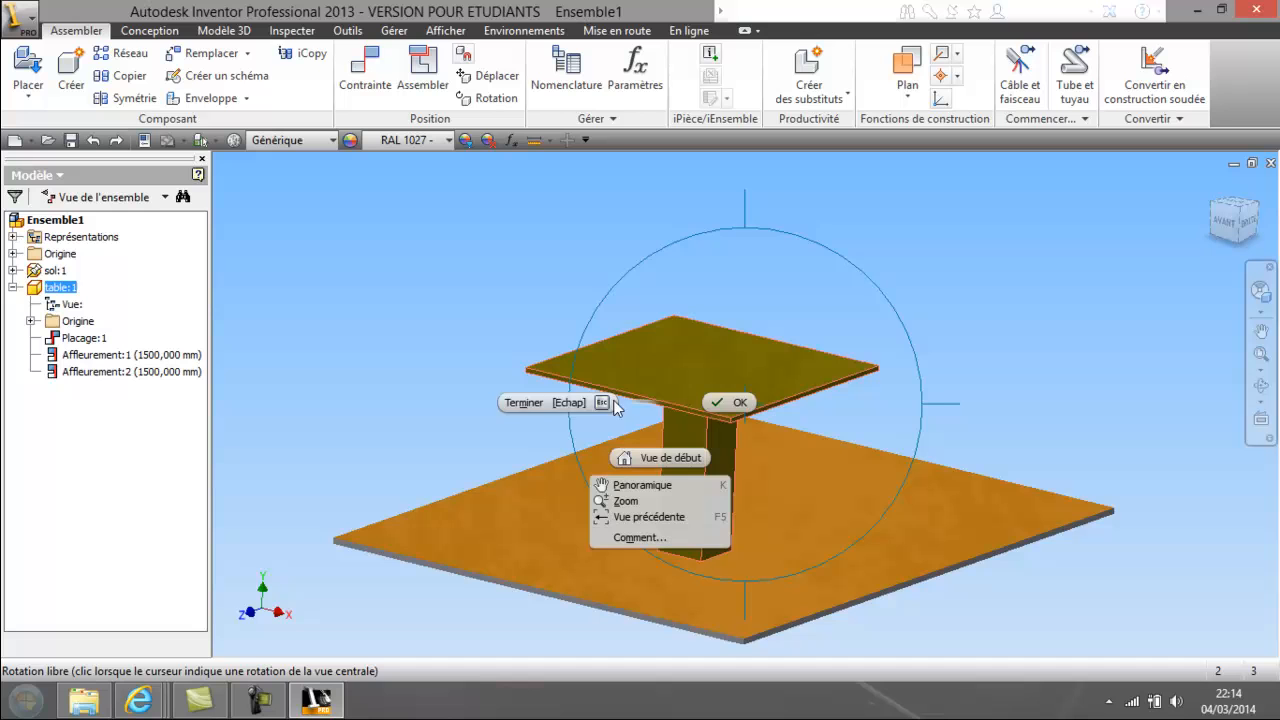
pyautogui.click(533, 404)
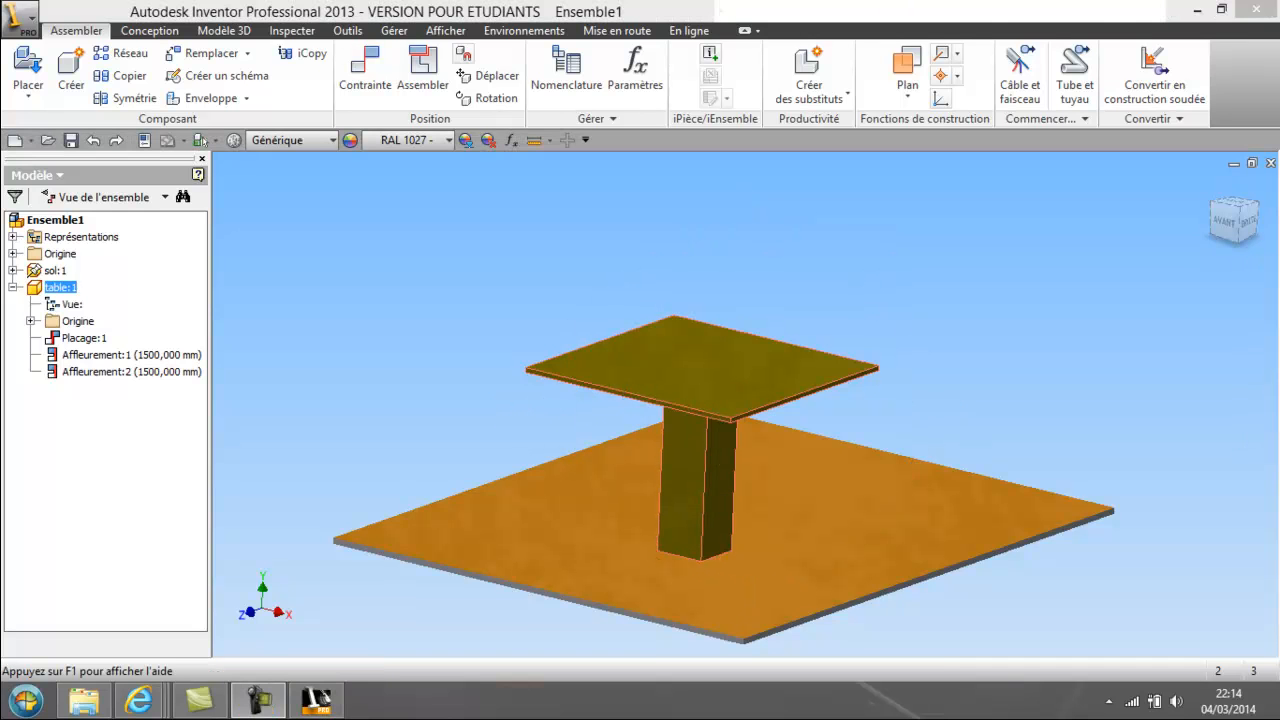
pyautogui.press('Escape')
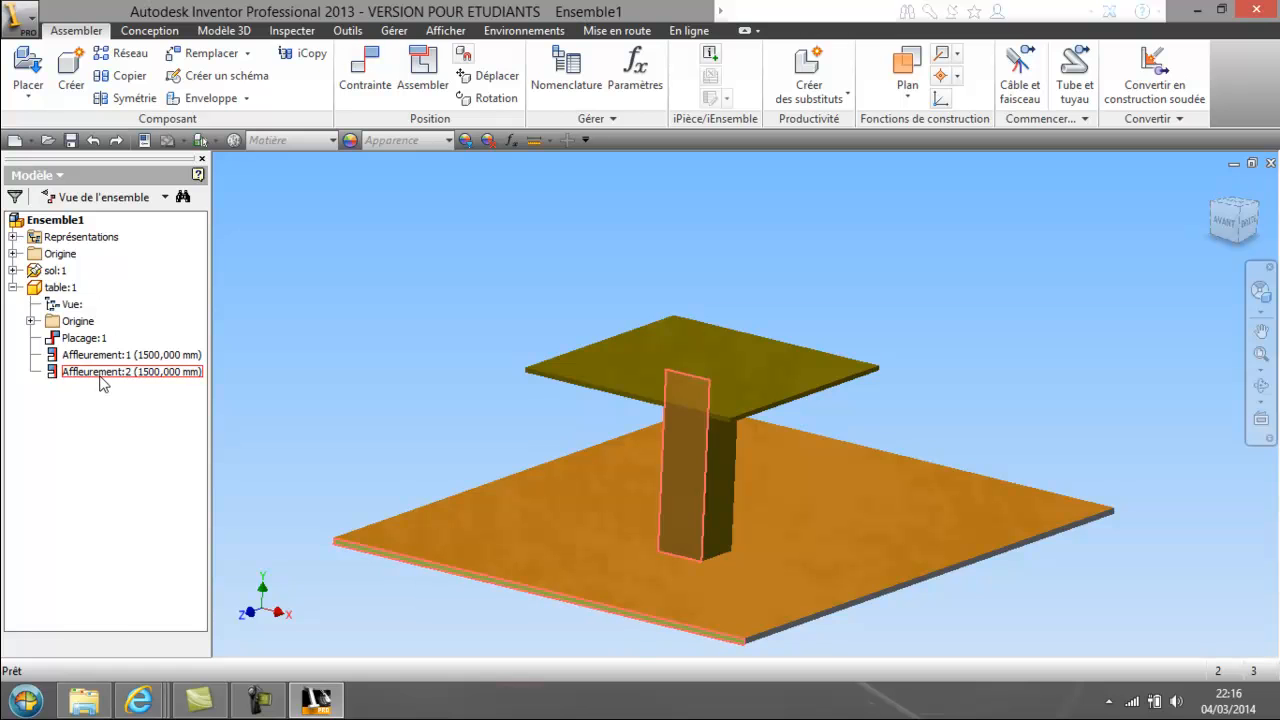
# Highlight the table's mate constraint and both flush constraints together and check their Supprimer (delete) option without applying it.
pyautogui.click(100, 375)
pyautogui.keyDown('ctrl'); pyautogui.click(94, 355); pyautogui.keyUp('ctrl')
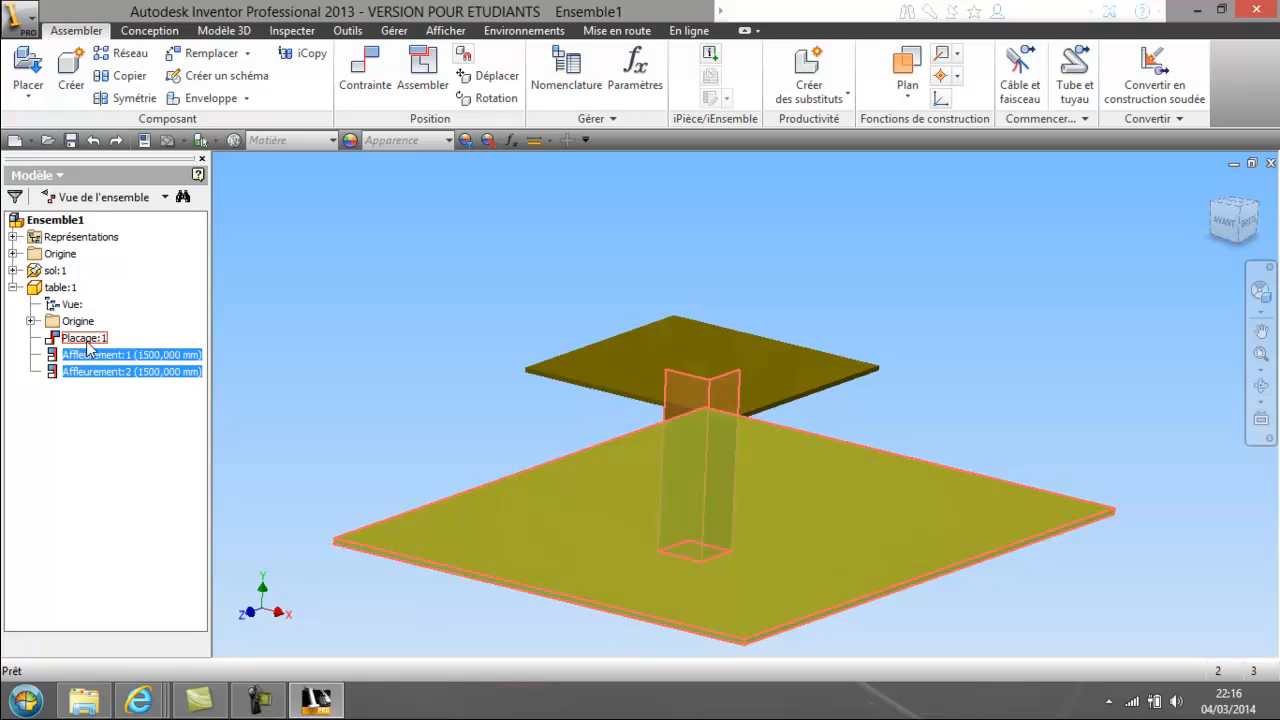
pyautogui.keyDown('ctrl'); pyautogui.click(88, 340); pyautogui.keyUp('ctrl')
pyautogui.rightClick(88, 344)
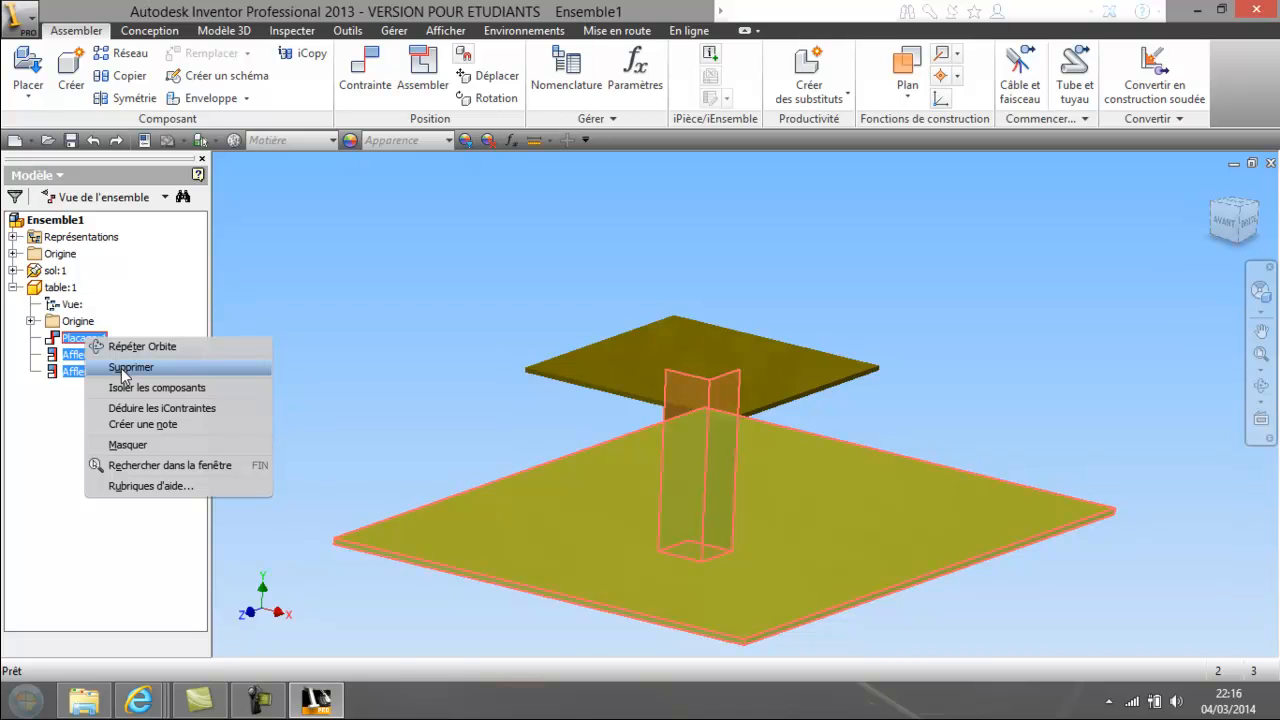
pyautogui.click(315, 327)
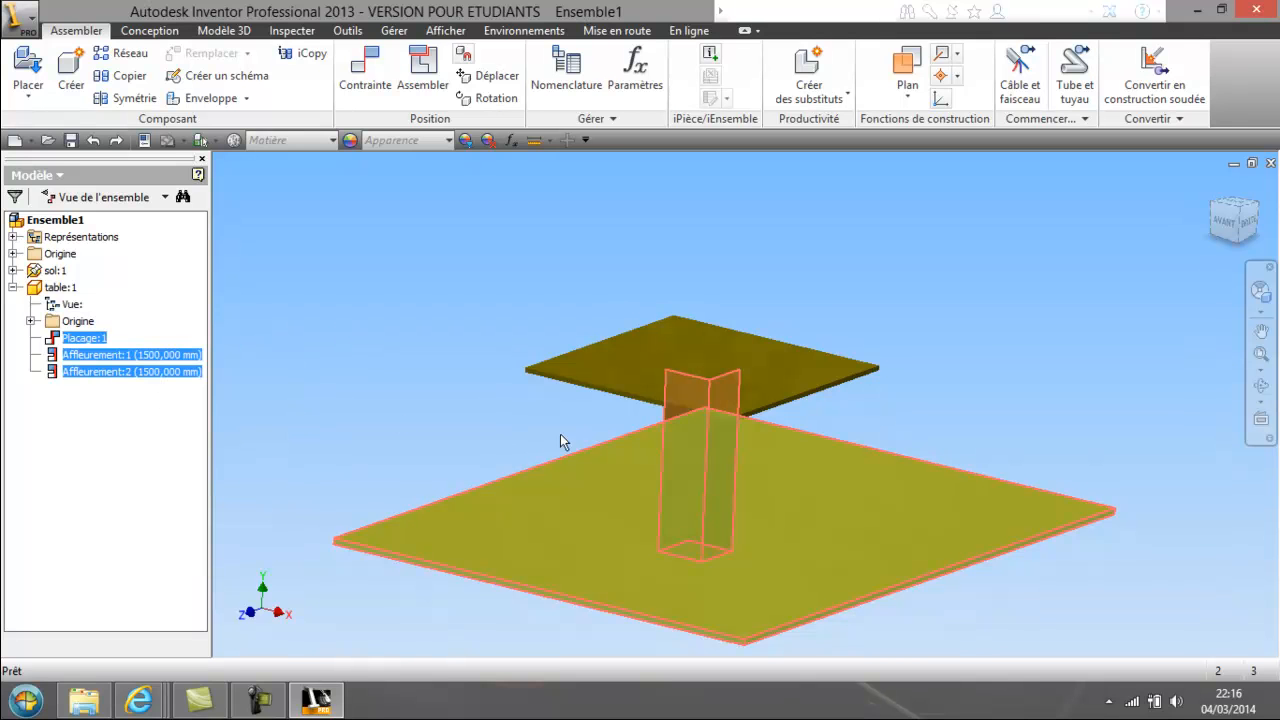
pyautogui.click(185, 417)
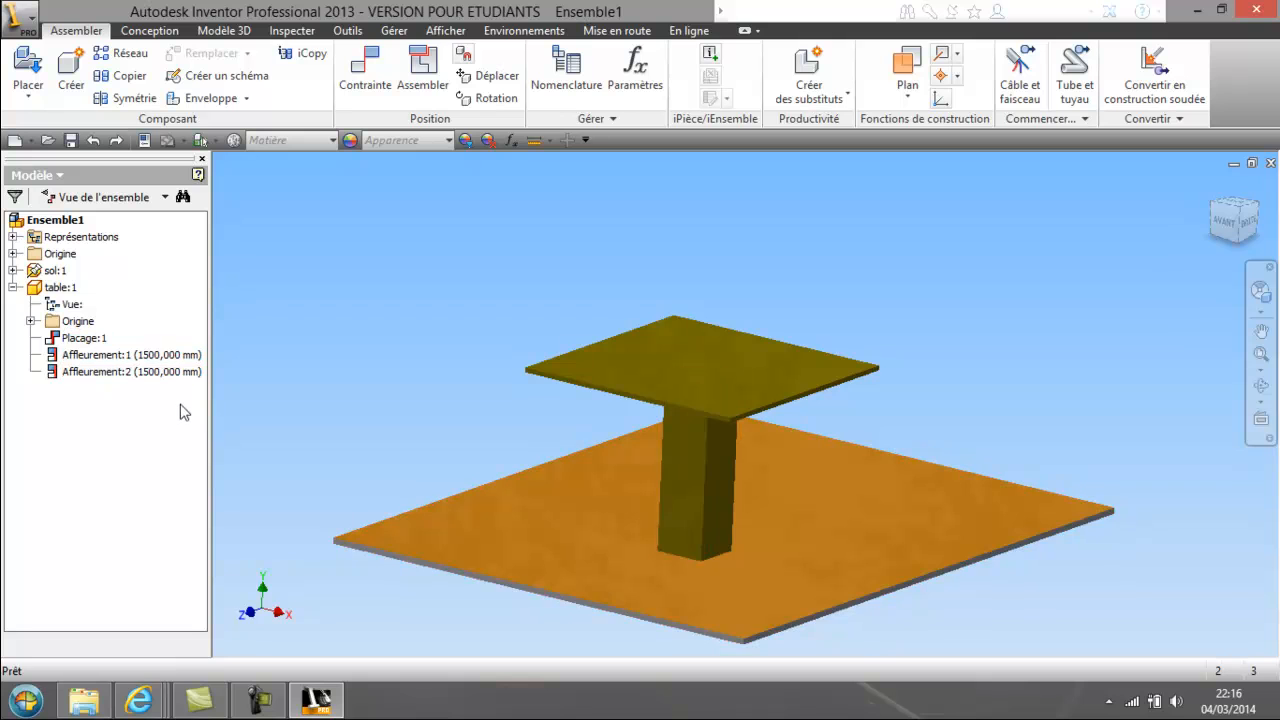
# Delete both 1500 mm flush constraints from the table, keeping its mate constraint.
pyautogui.click(150, 375)
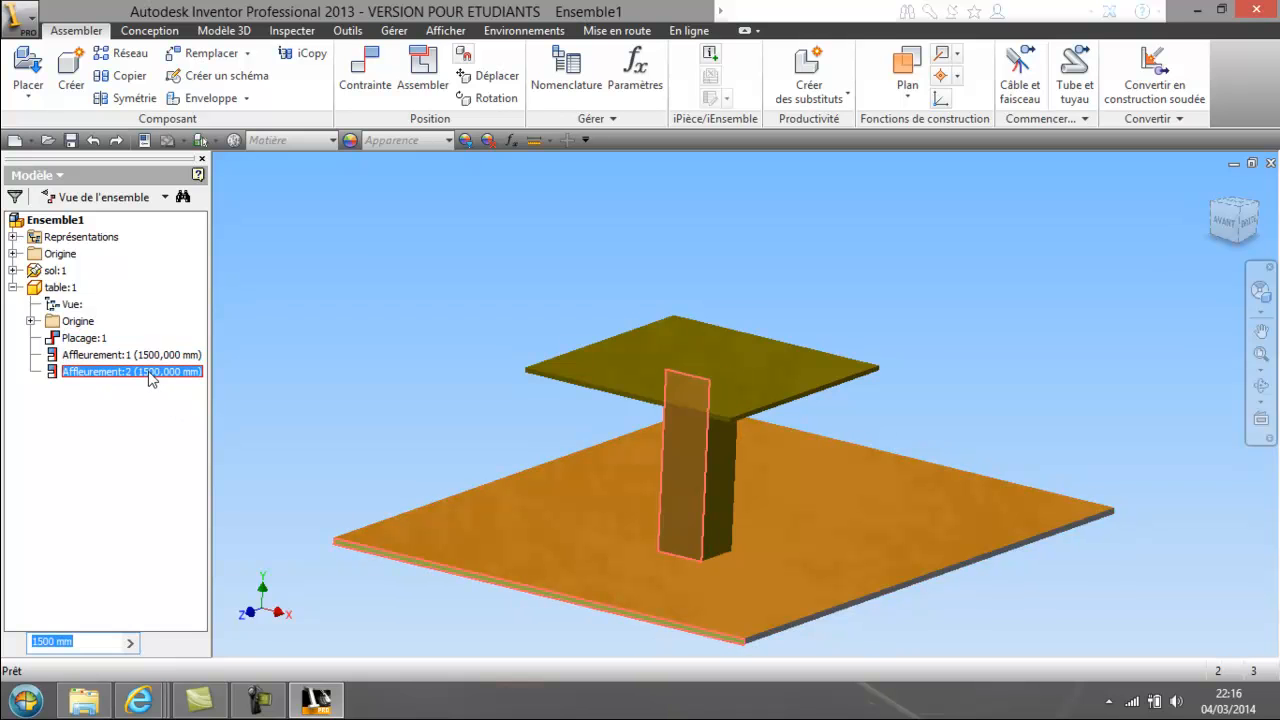
pyautogui.keyDown('ctrl'); pyautogui.click(147, 359); pyautogui.keyUp('ctrl')
pyautogui.rightClick(147, 359)
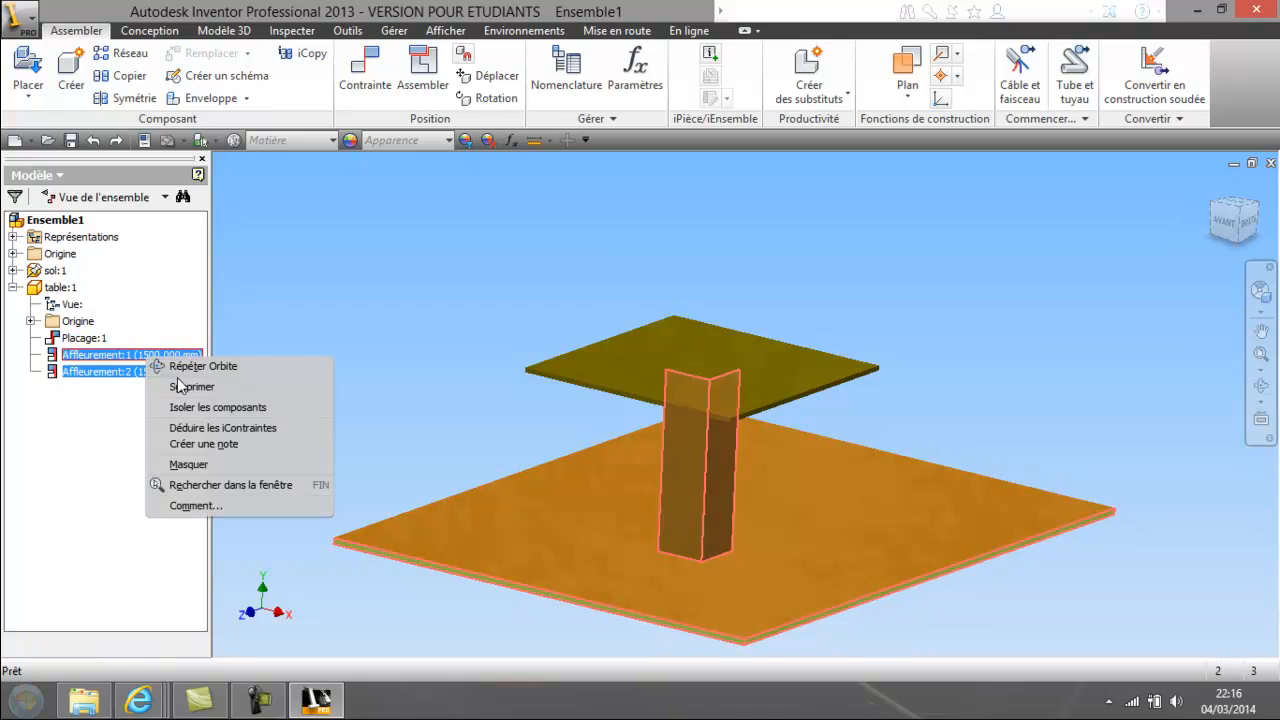
pyautogui.click(182, 386)
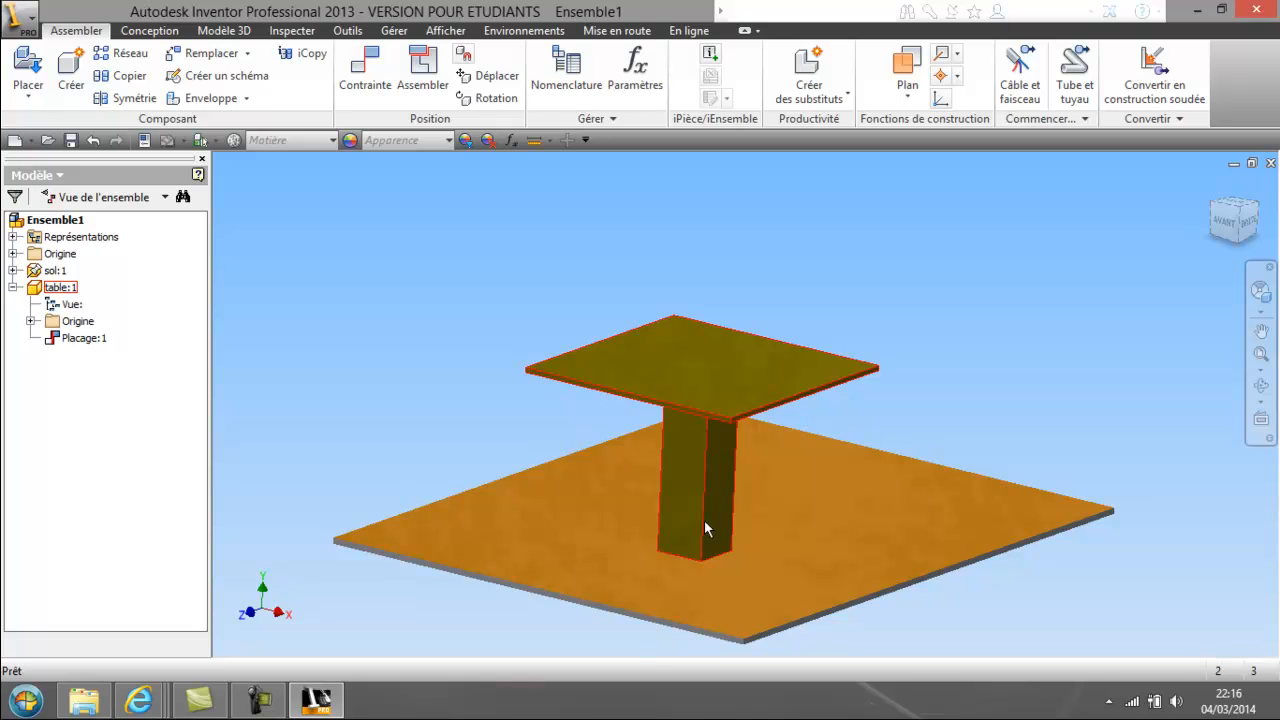
# Open the floor plate part (sol) from the assembly in its own window.
pyautogui.rightClick(468, 545)
pyautogui.click(299, 434)
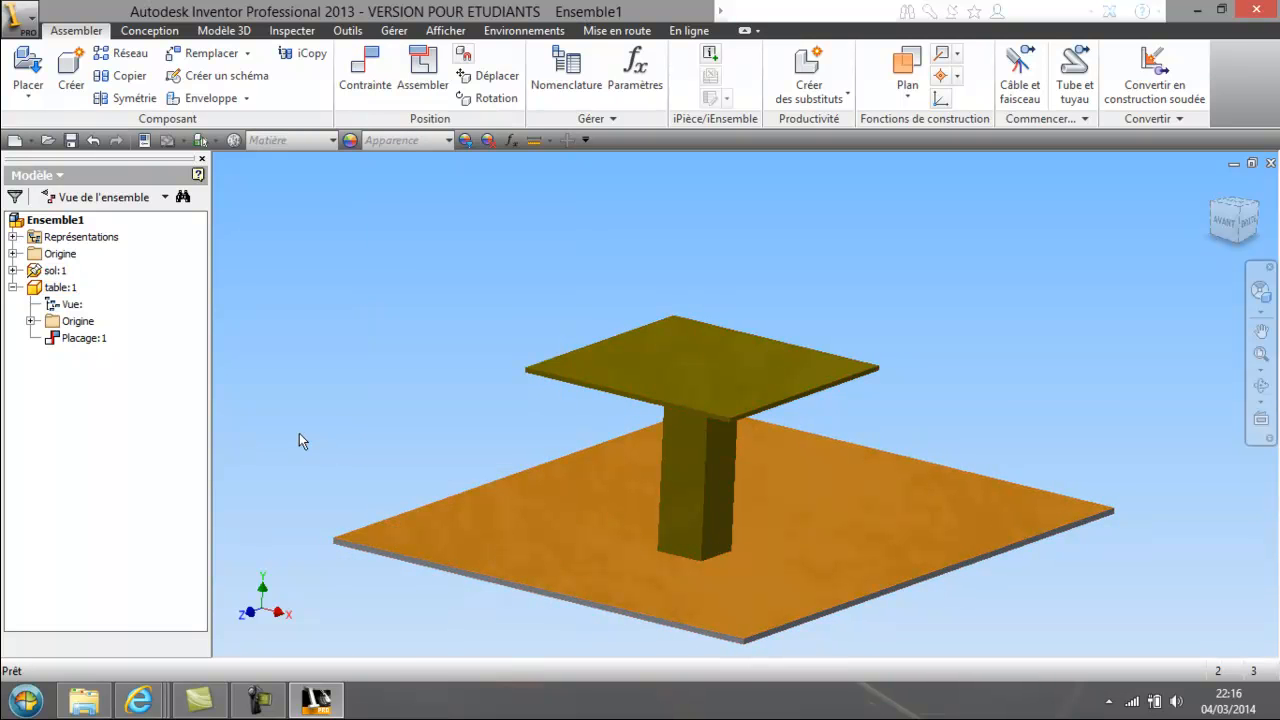
pyautogui.rightClick(432, 546)
pyautogui.click(437, 503)
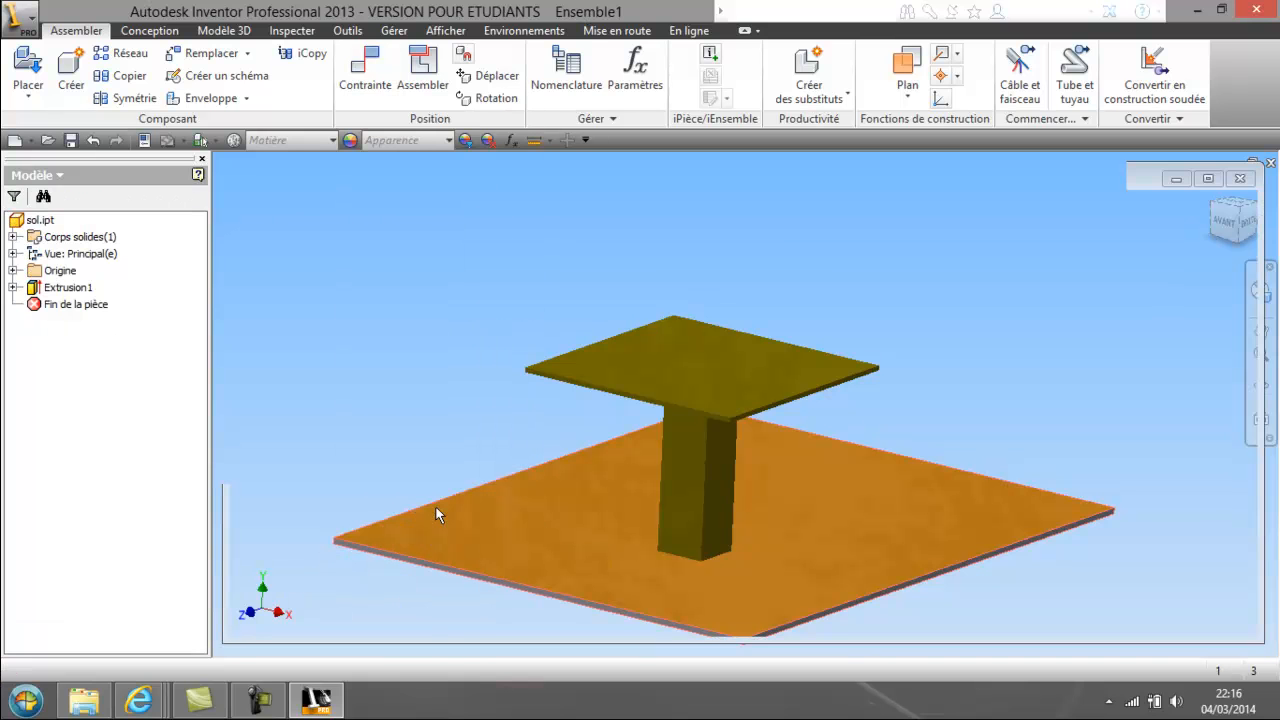
# Create a work plane midway between one pair of opposite edge faces of the floor plate.
pyautogui.click(1261, 384)
pyautogui.moveTo(868, 400); pyautogui.dragTo(757, 380)
pyautogui.rightClick(752, 388)
pyautogui.click(628, 385)
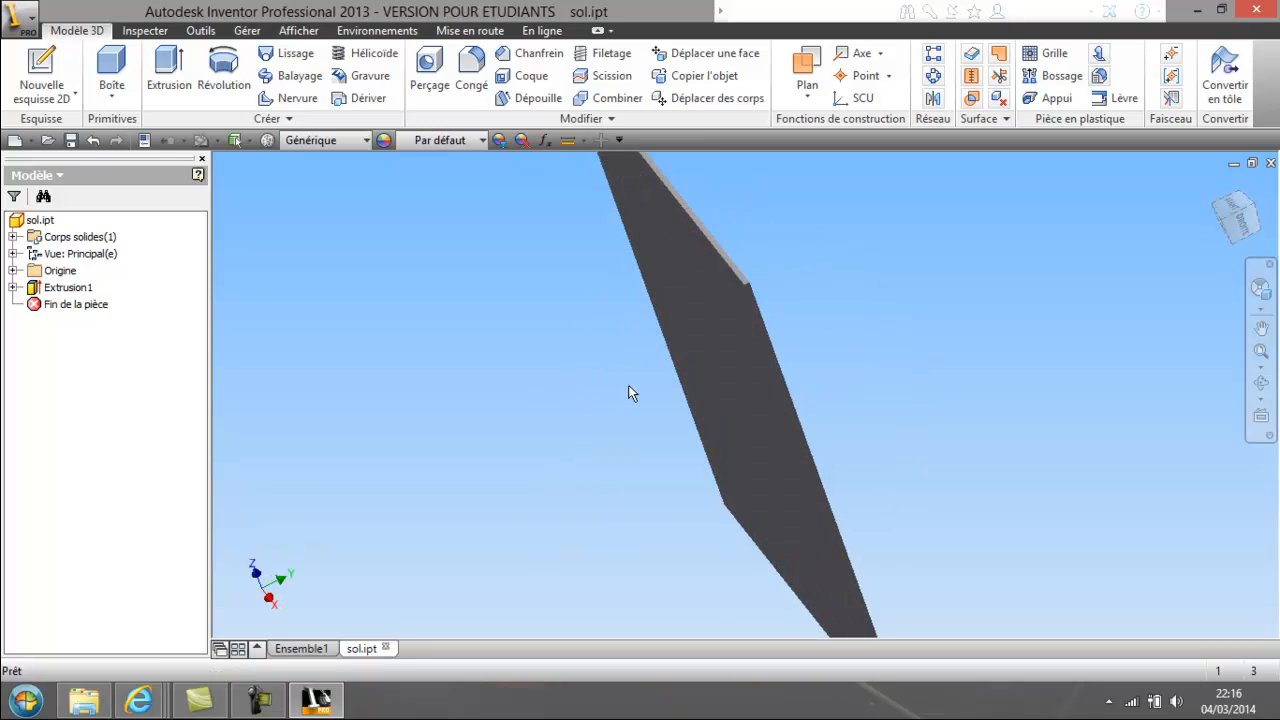
pyautogui.press(']')
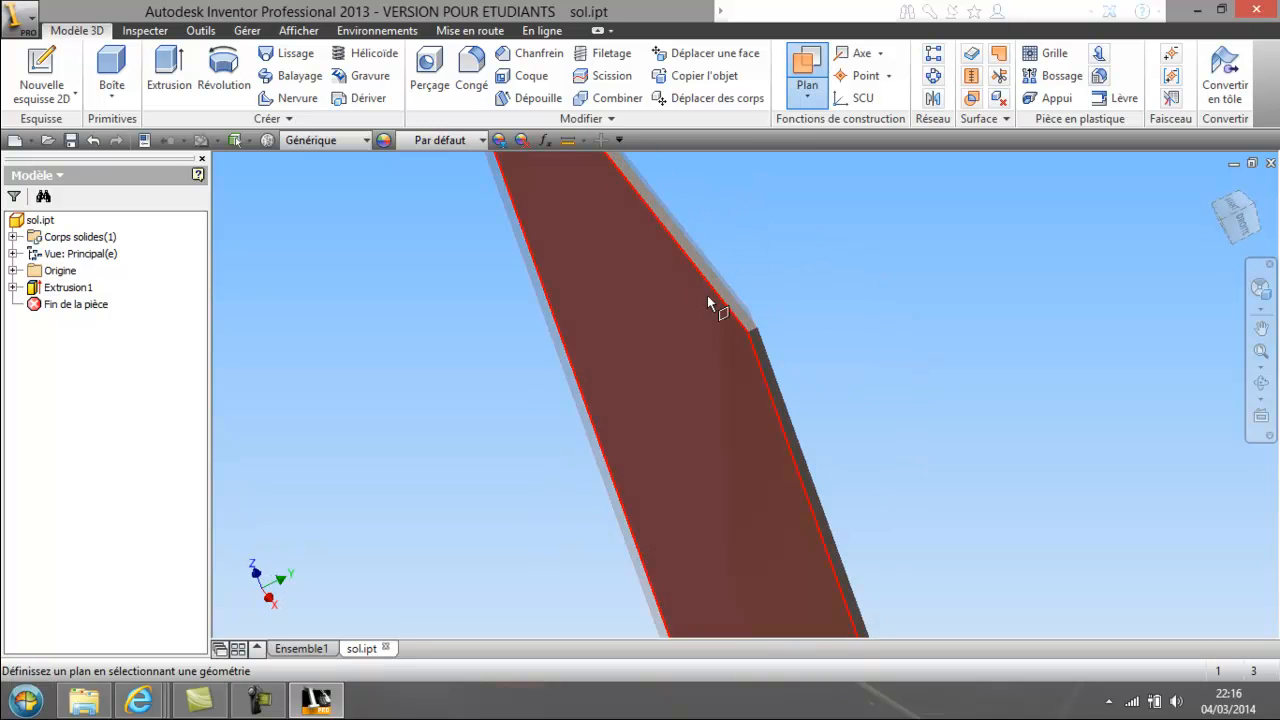
pyautogui.scroll(-5, 725, 295)
pyautogui.click(718, 295)
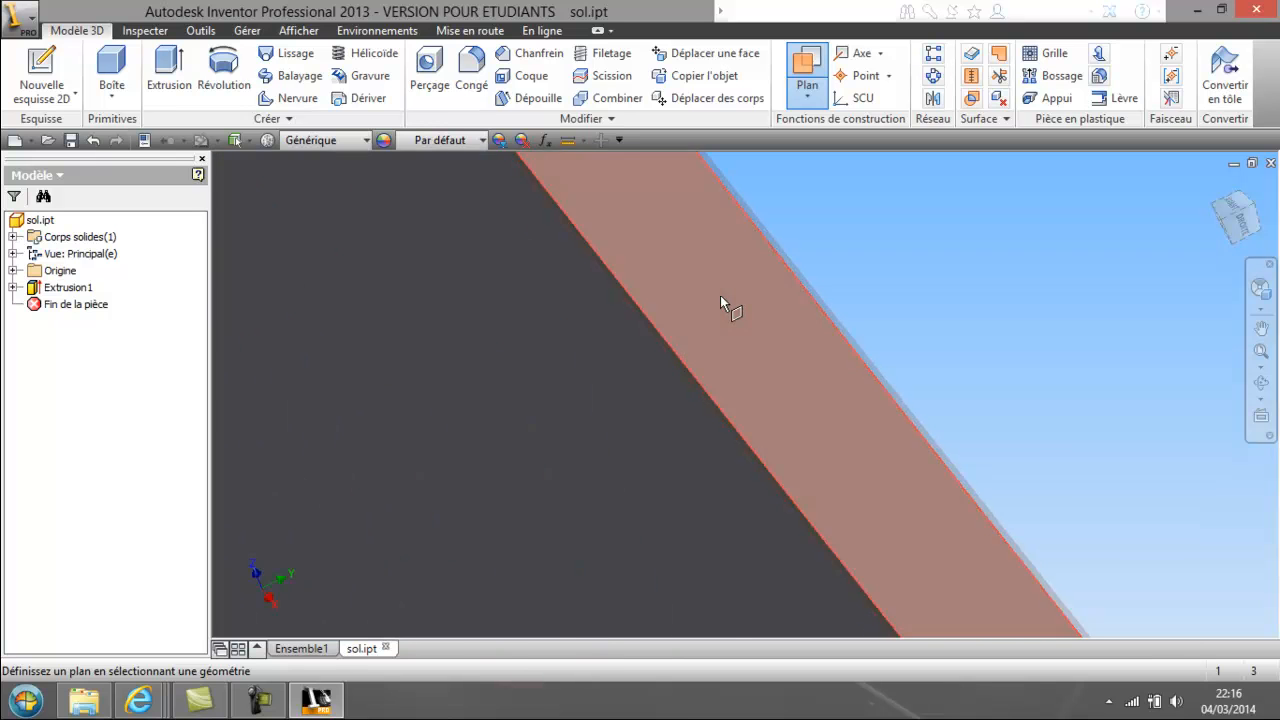
pyautogui.scroll(5, 719, 296)
pyautogui.click(1261, 383)
pyautogui.moveTo(905, 400); pyautogui.dragTo(739, 327)
pyautogui.moveTo(754, 401); pyautogui.dragTo(831, 294)
pyautogui.rightClick(770, 318)
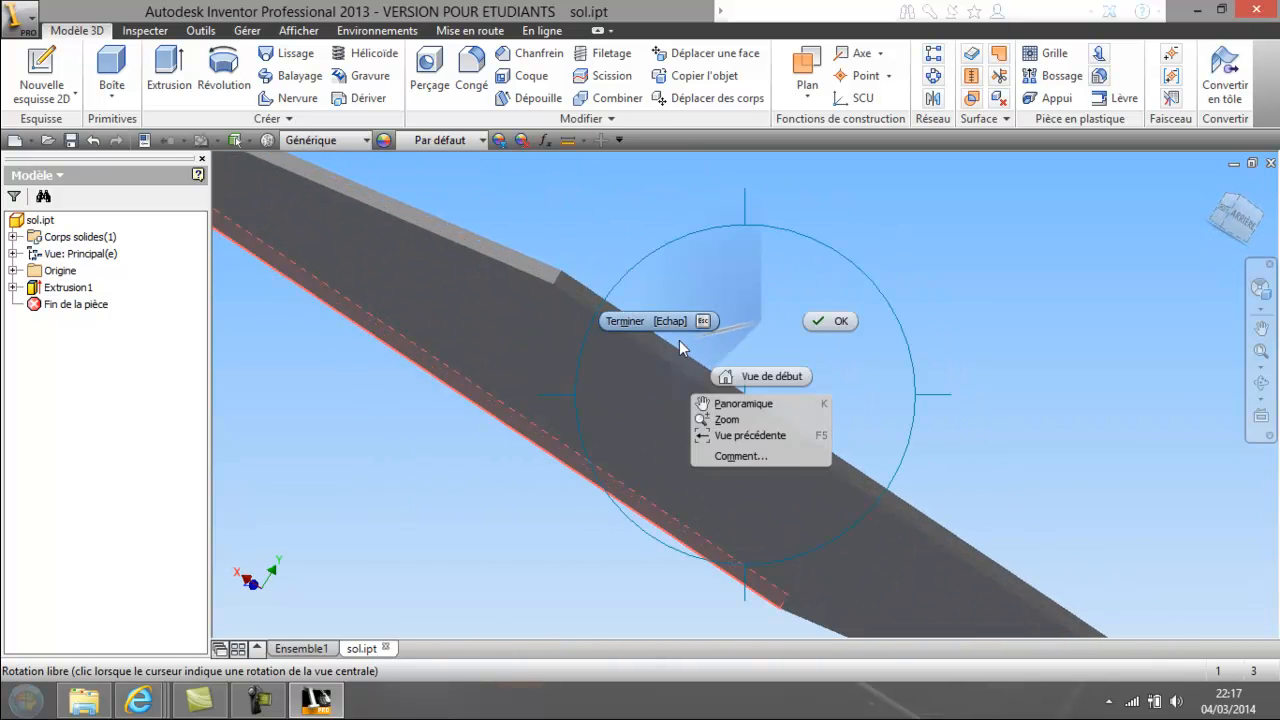
pyautogui.click(629, 321)
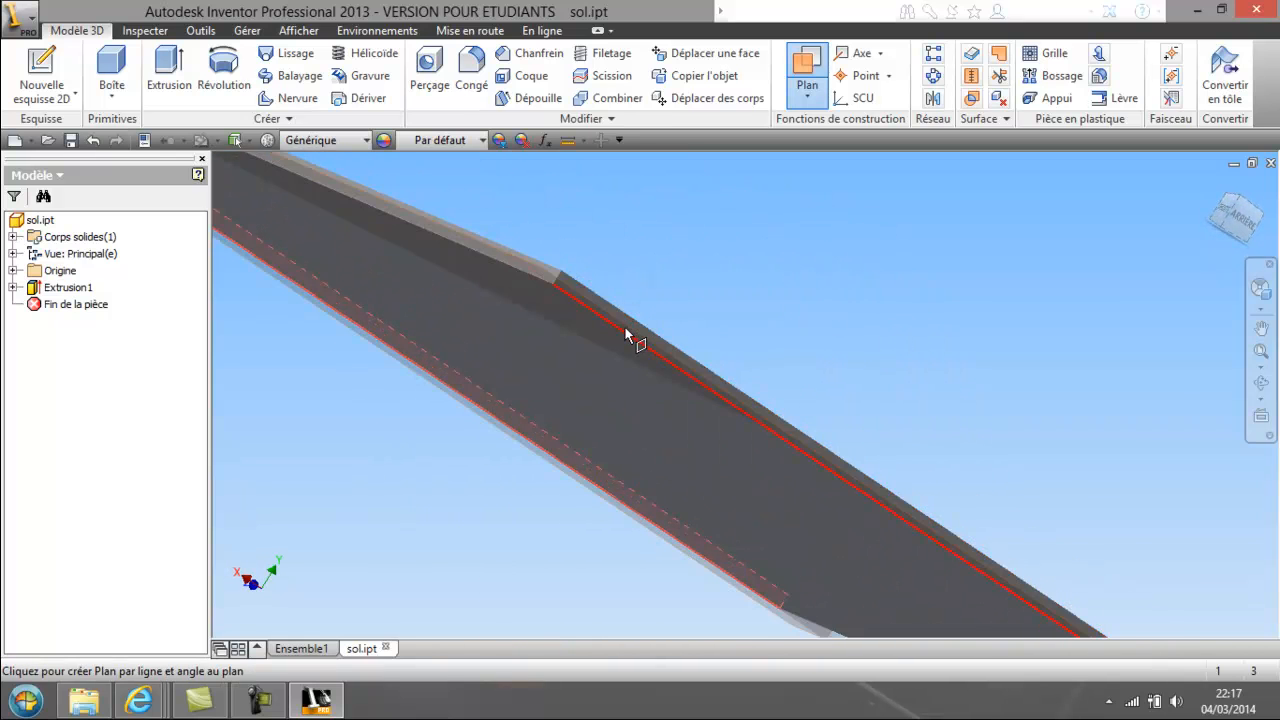
pyautogui.click(624, 326)
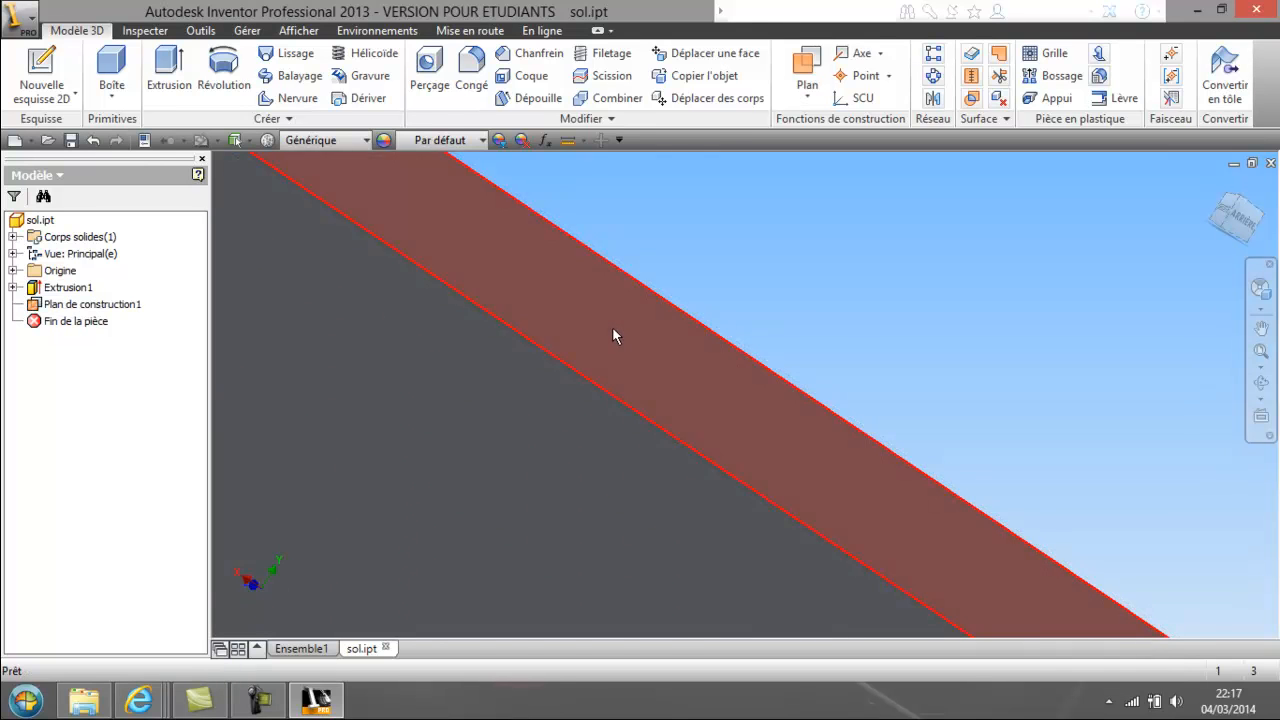
pyautogui.click(612, 327)
# Create a second work plane midway between the other pair of opposite edge faces of the floor plate.
pyautogui.scroll(-5, 640, 320)
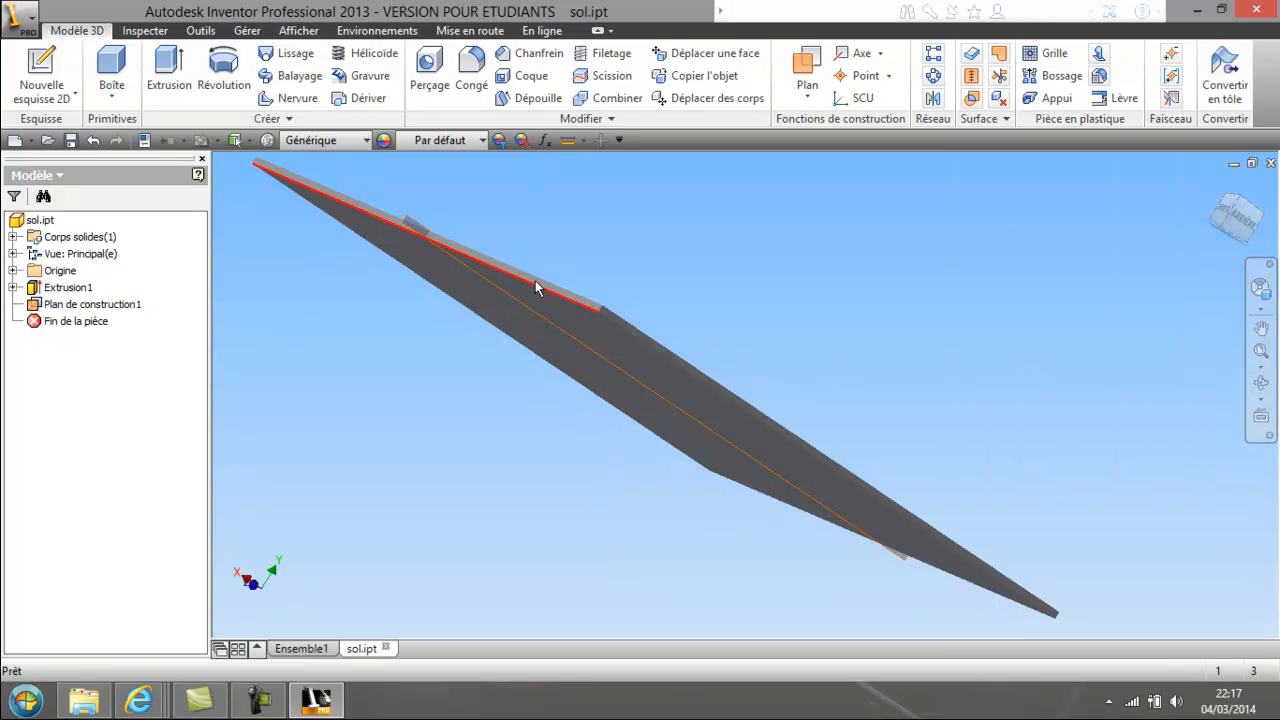
pyautogui.scroll(3, 540, 285)
pyautogui.click(807, 68)
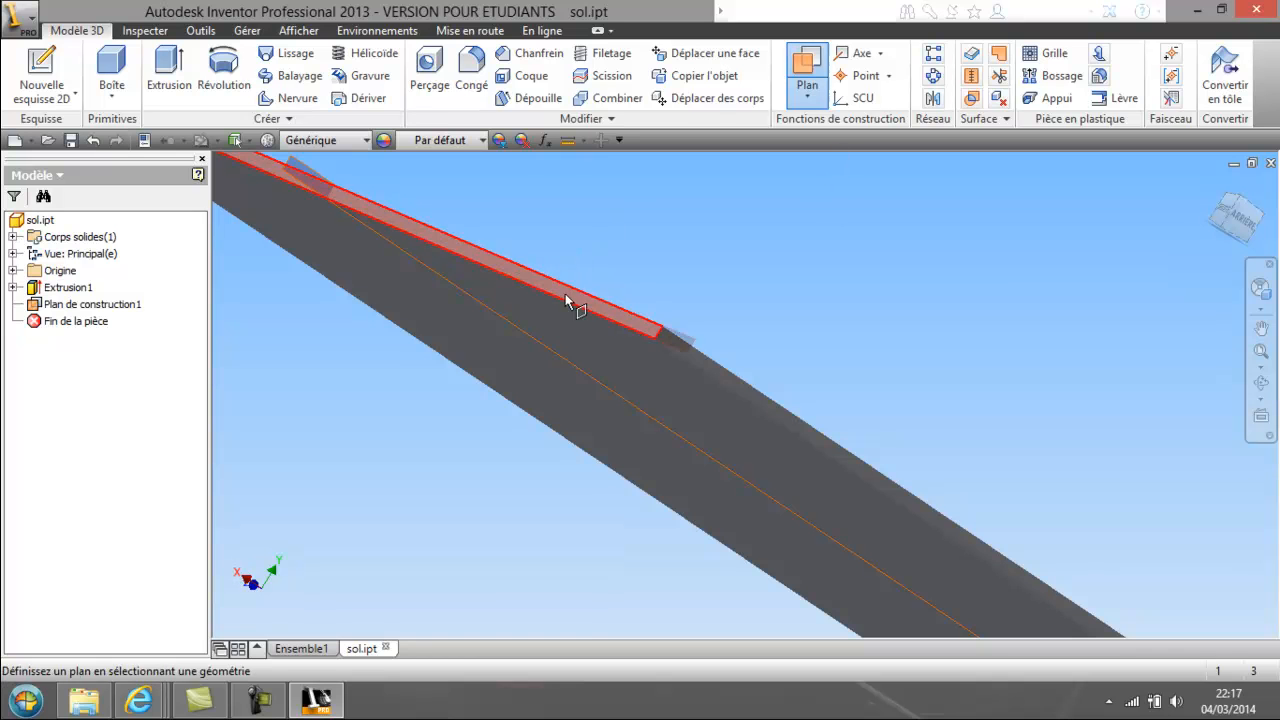
pyautogui.click(580, 303)
pyautogui.scroll(-3, 957, 384)
pyautogui.click(1261, 383)
pyautogui.moveTo(873, 389); pyautogui.dragTo(821, 400)
pyautogui.rightClick(821, 400)
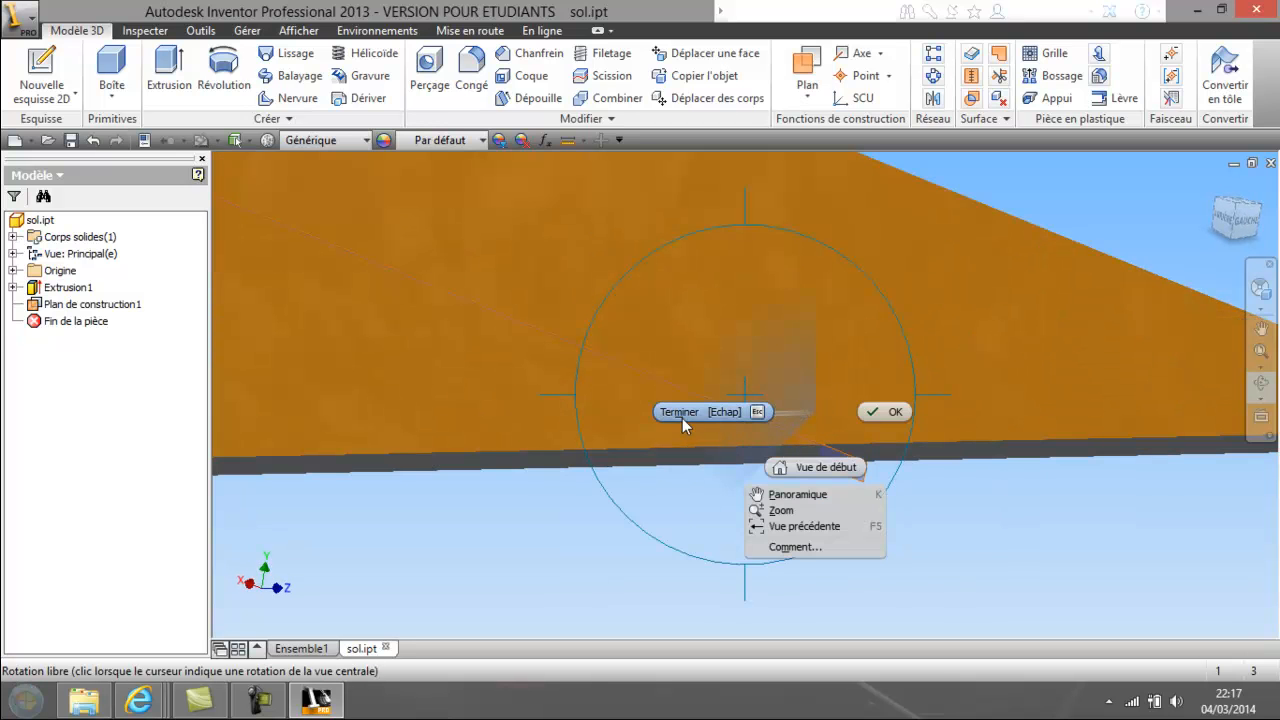
pyautogui.click(680, 414)
pyautogui.click(693, 461)
pyautogui.scroll(-3, 740, 502)
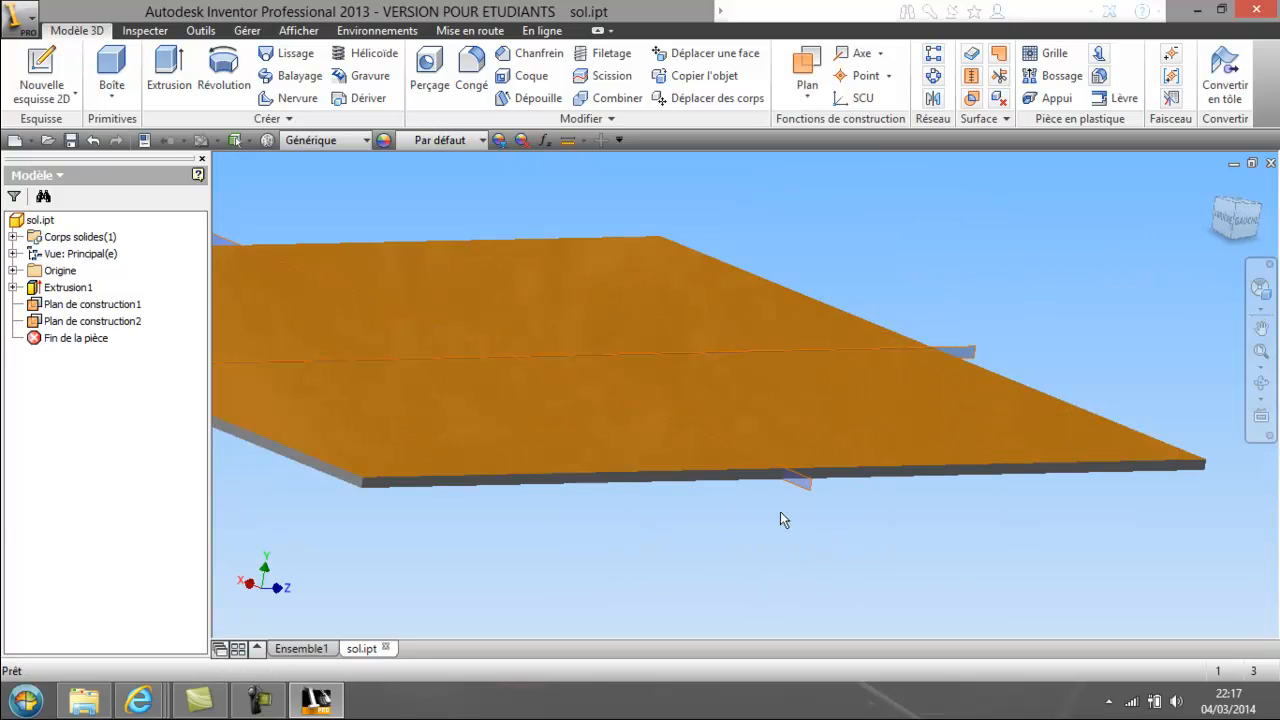
pyautogui.scroll(-2, 740, 503)
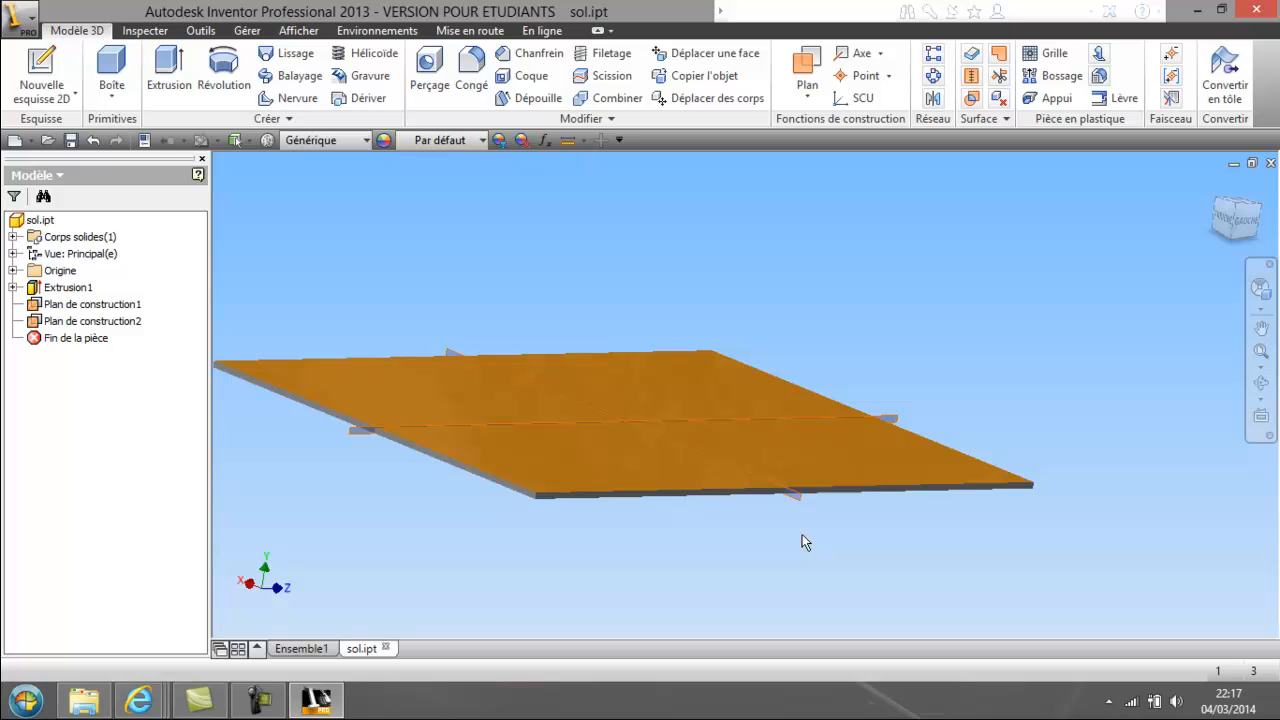
# Return to the Ensemble1 assembly and open the table part in its own window.
pyautogui.click(329, 648)
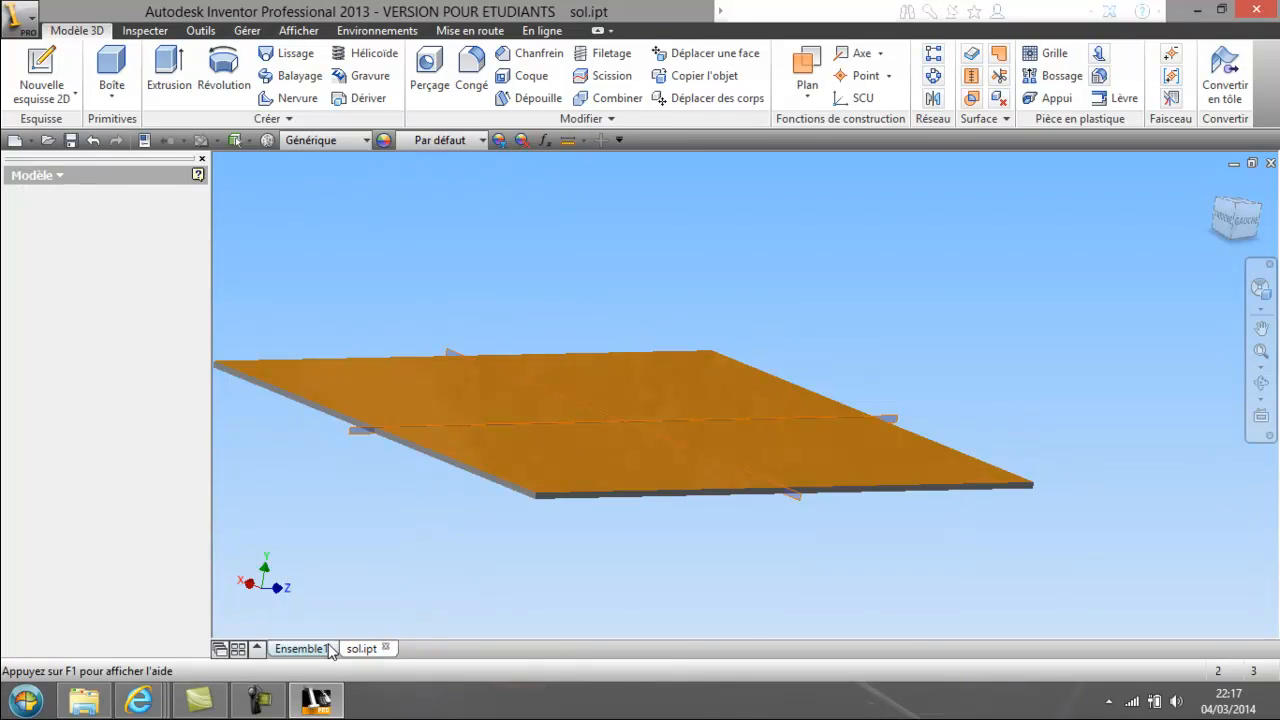
pyautogui.moveTo(407, 426); pyautogui.dragTo(447, 344, button='middle')
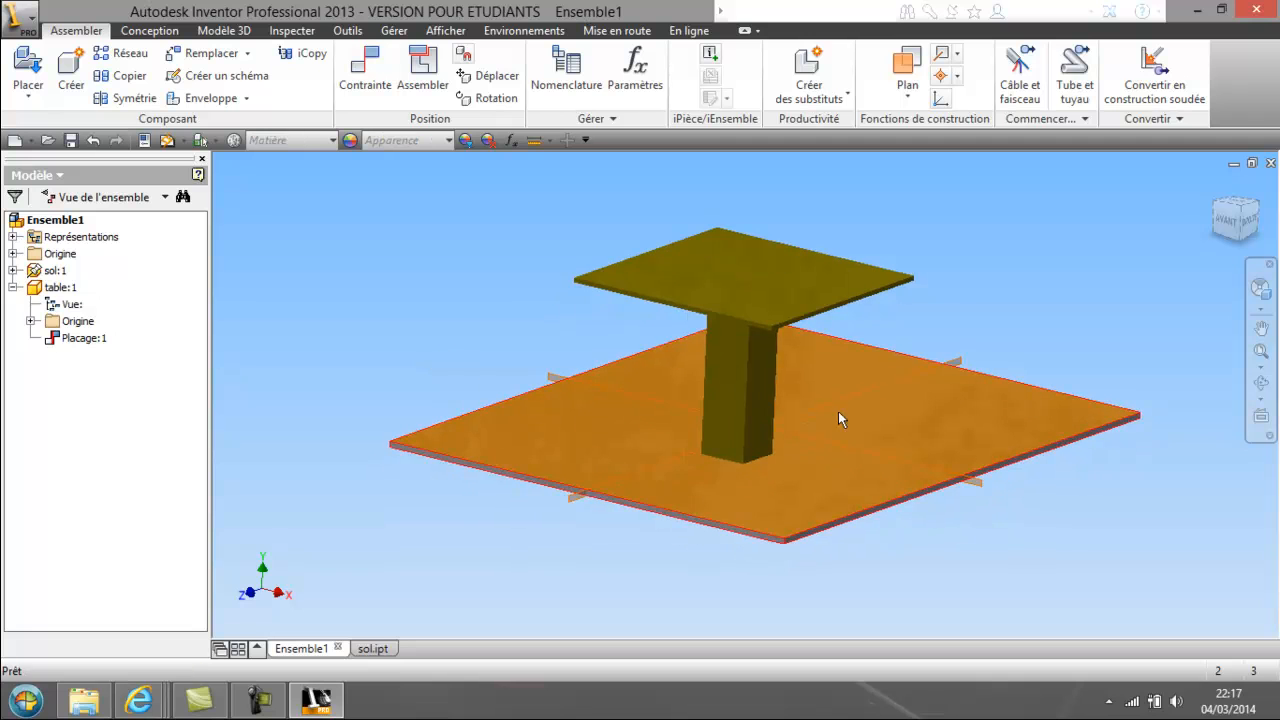
pyautogui.rightClick(744, 383)
pyautogui.click(504, 312)
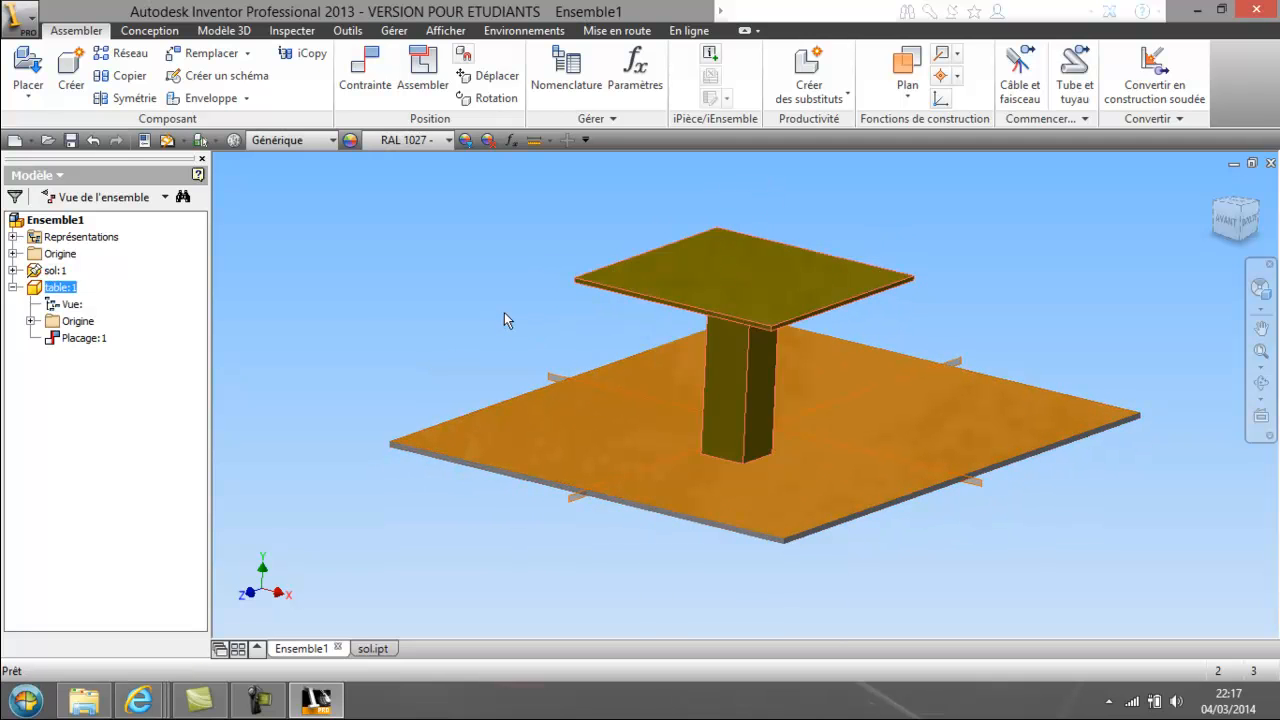
pyautogui.rightClick(730, 359)
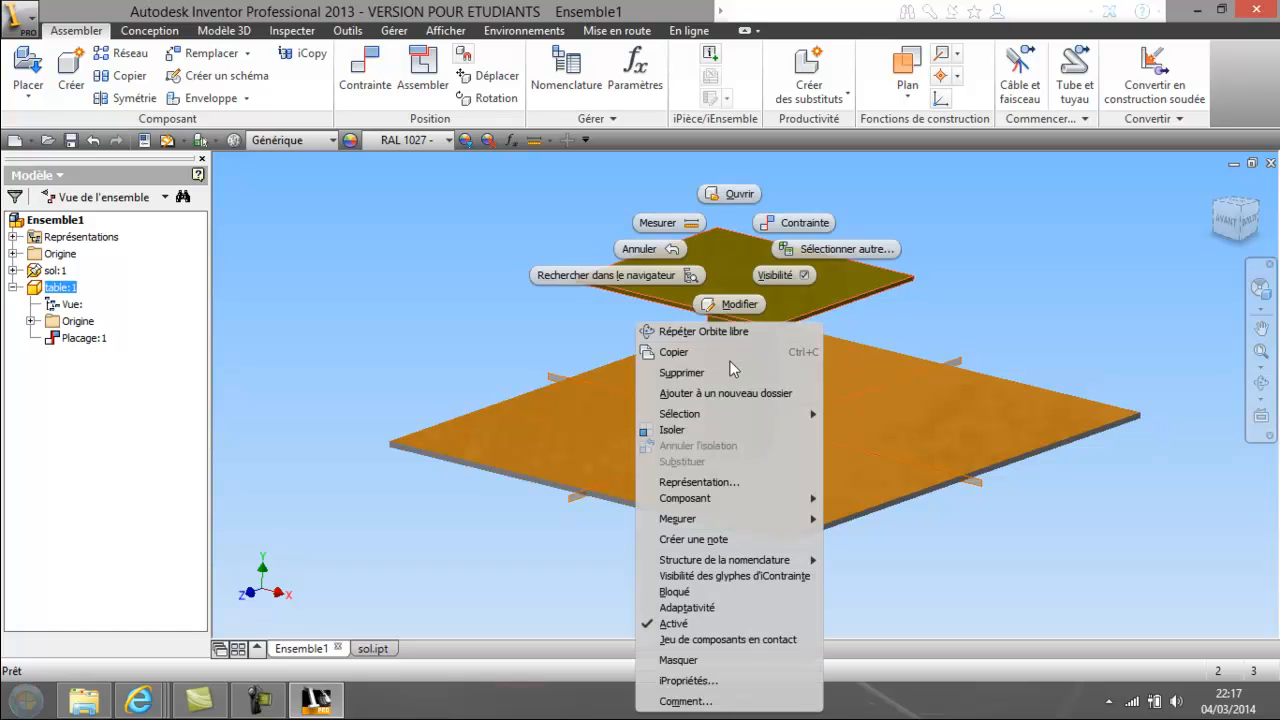
pyautogui.click(747, 200)
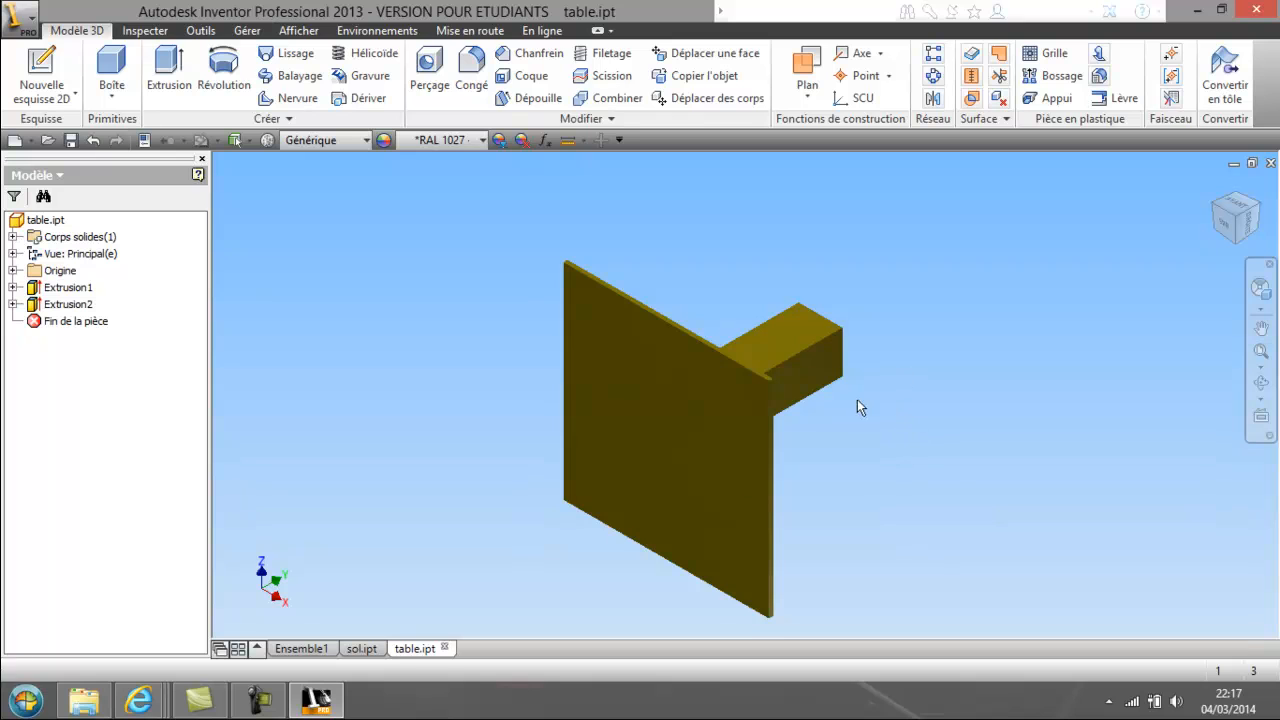
# Create a work plane midway between the right and left side faces of the table's column.
pyautogui.moveTo(308, 649)
pyautogui.click(1260, 386)
pyautogui.moveTo(806, 414); pyautogui.dragTo(768, 359)
pyautogui.rightClick(760, 358)
pyautogui.click(659, 358)
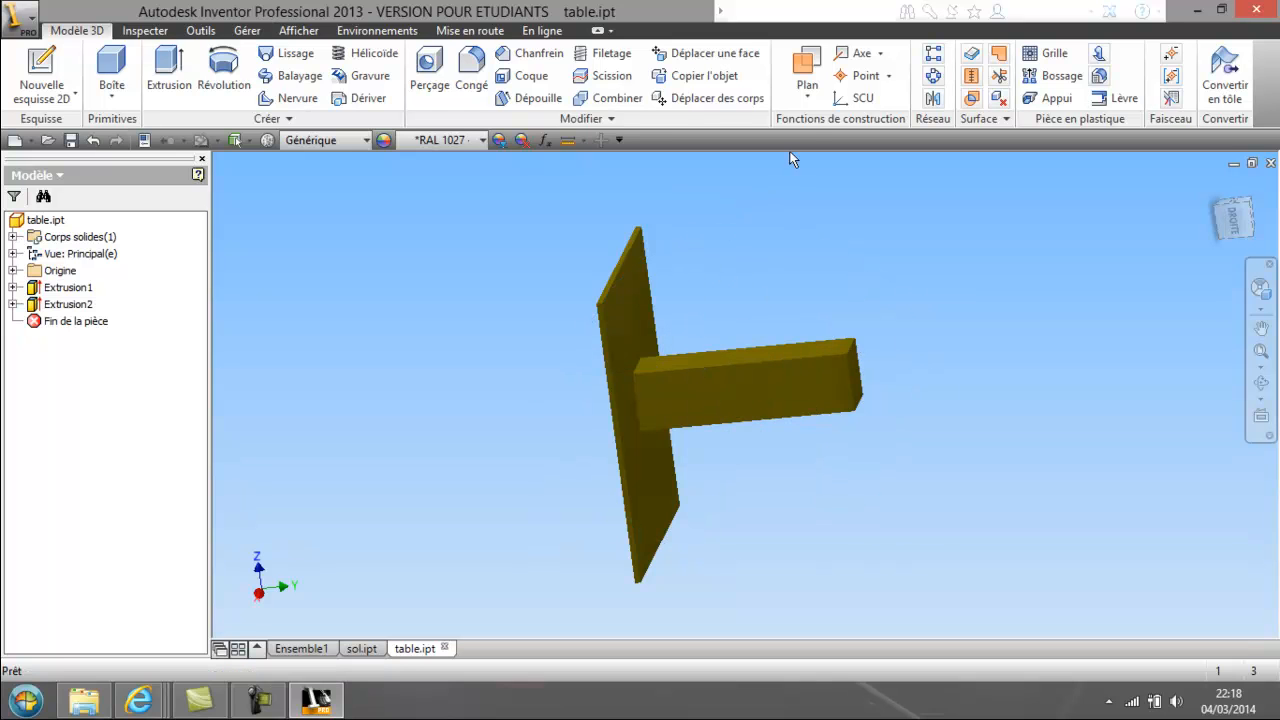
pyautogui.click(808, 68)
pyautogui.click(796, 382)
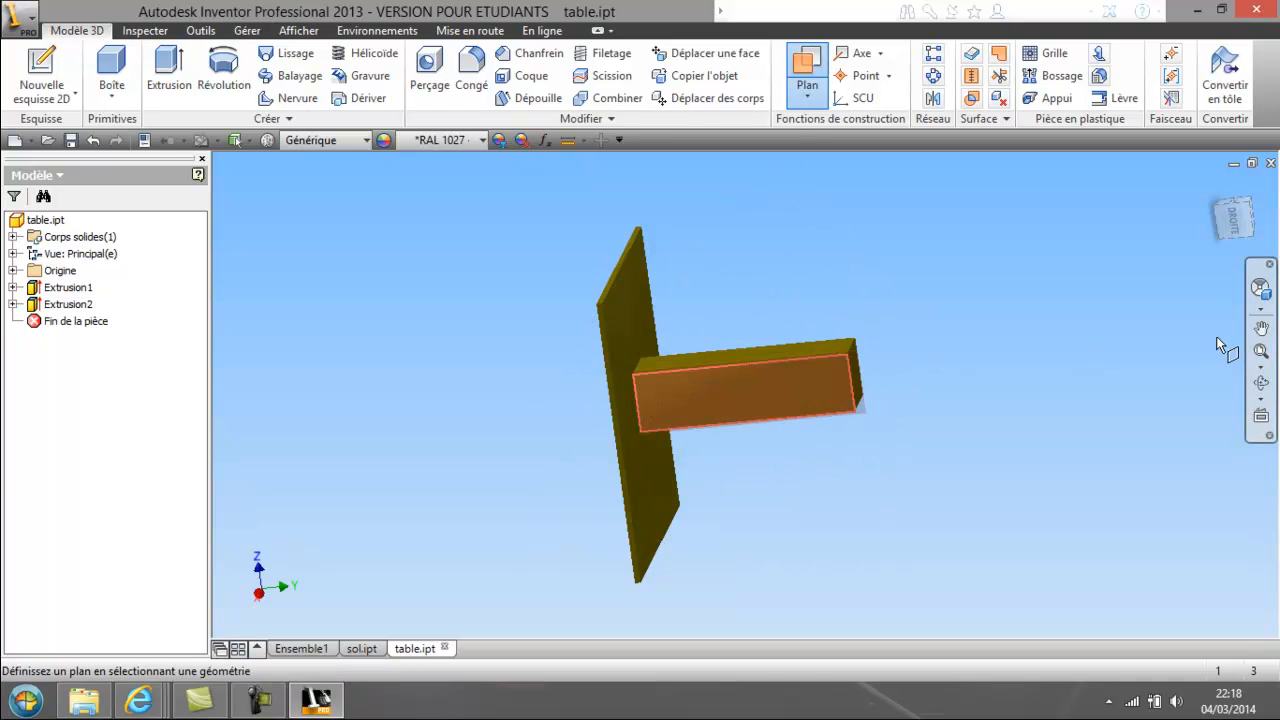
pyautogui.moveTo(870, 378); pyautogui.dragTo(651, 434)
pyautogui.rightClick(651, 432)
pyautogui.click(557, 432)
pyautogui.press(']')
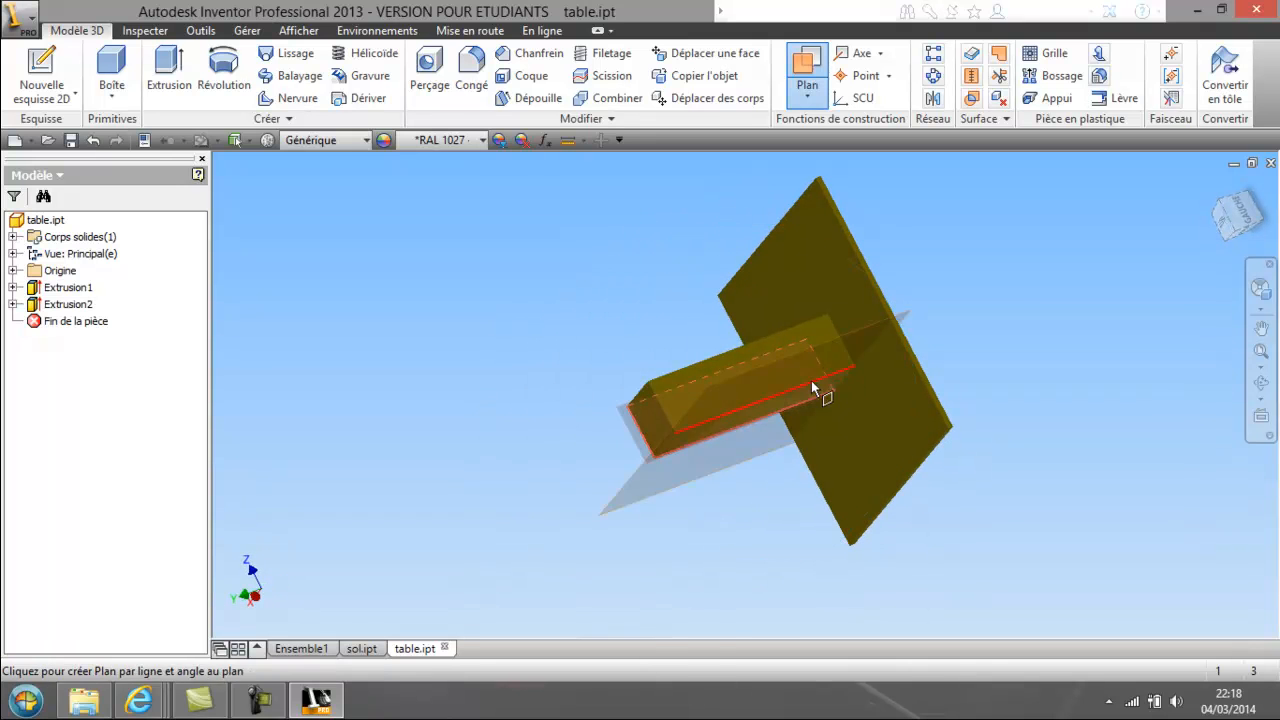
pyautogui.click(764, 379)
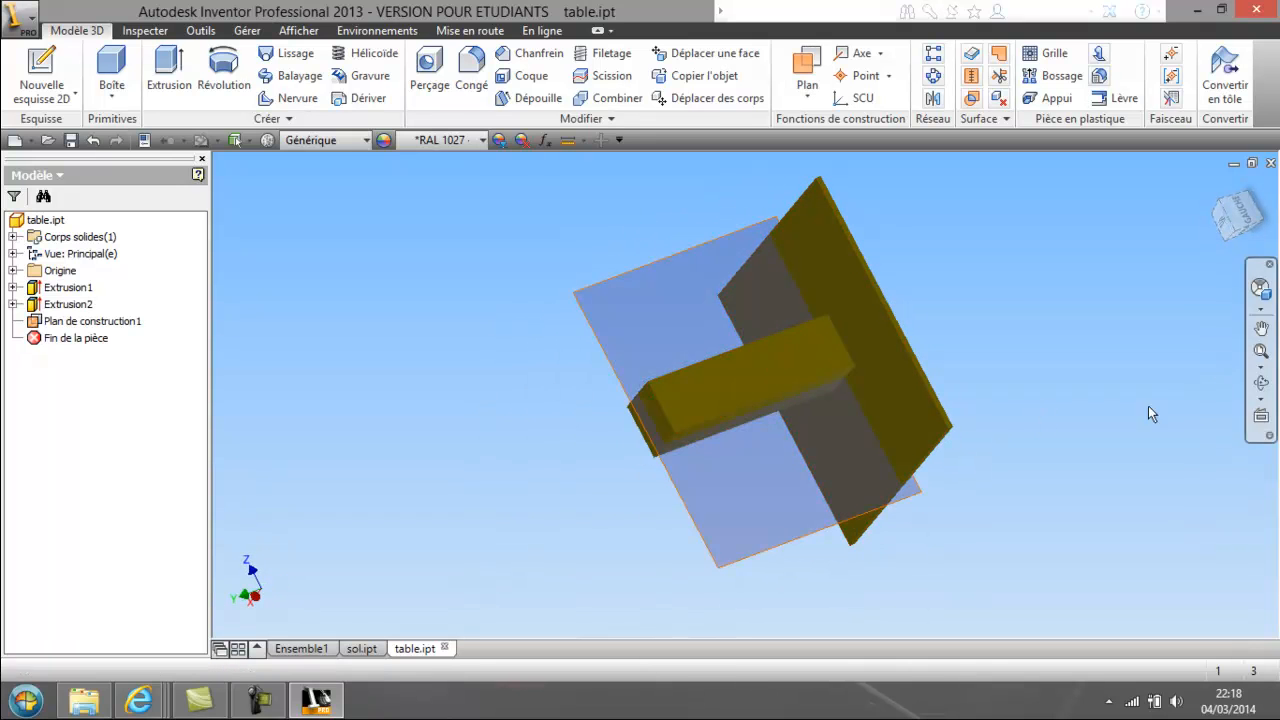
# Create a second work plane midway between the other two opposite side faces of the table's column.
pyautogui.click(806, 64)
pyautogui.click(807, 316)
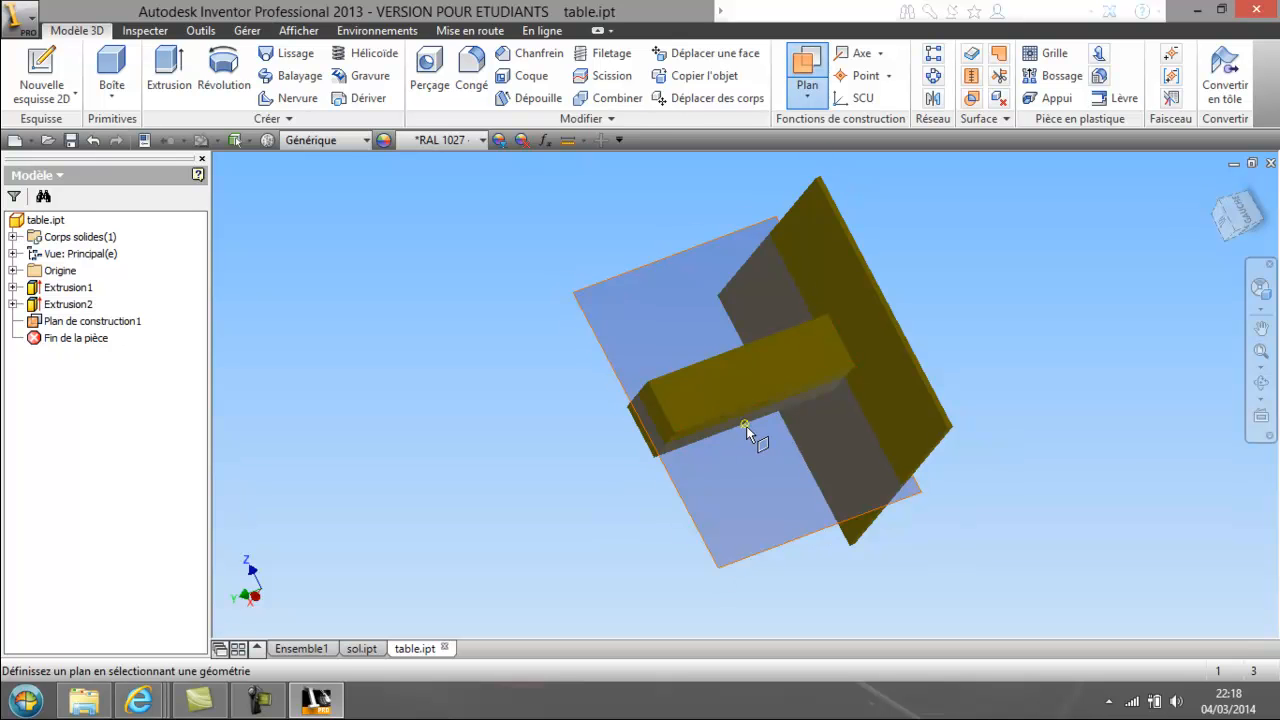
pyautogui.click(741, 420)
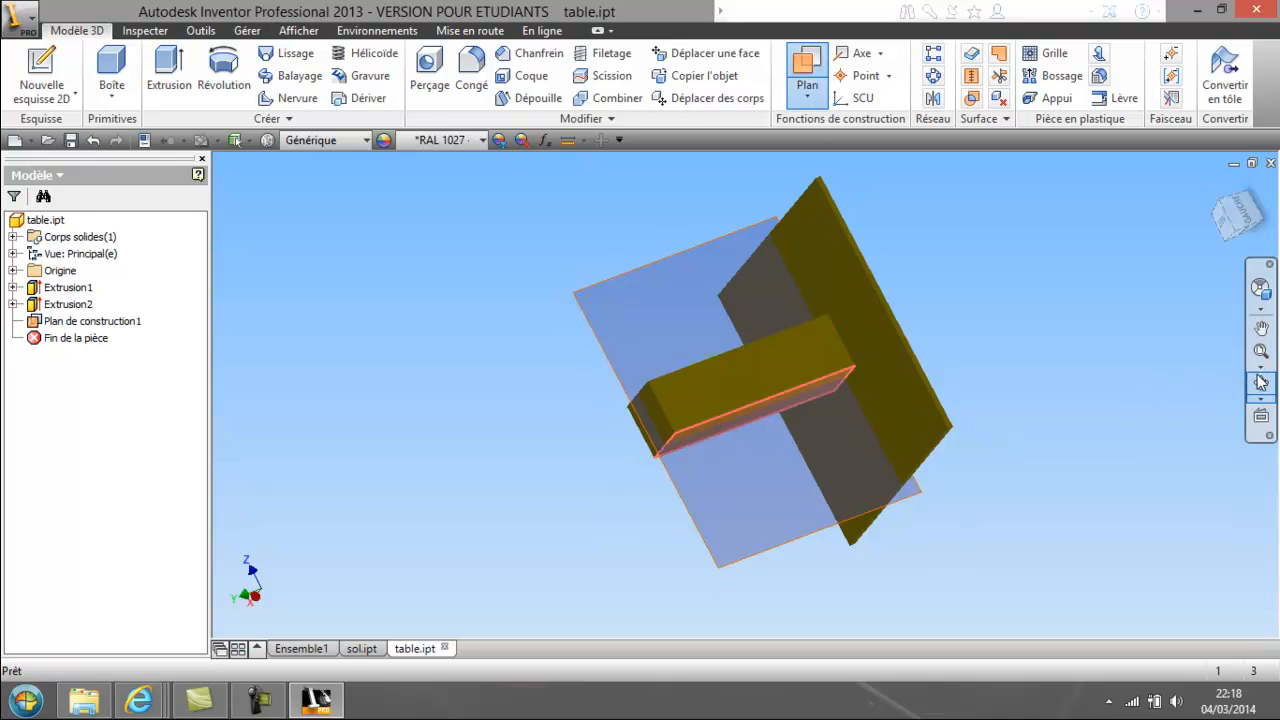
pyautogui.click(1261, 382)
pyautogui.moveTo(1086, 391); pyautogui.dragTo(866, 428)
pyautogui.rightClick(768, 448)
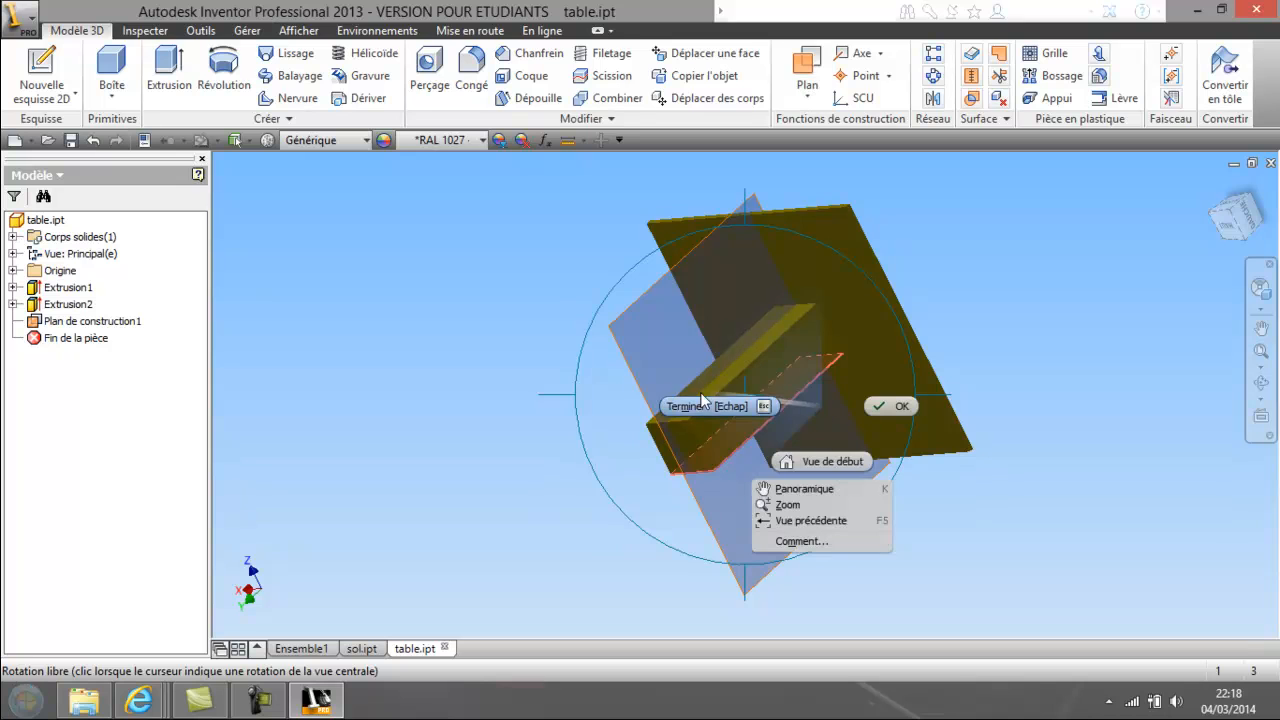
pyautogui.click(684, 409)
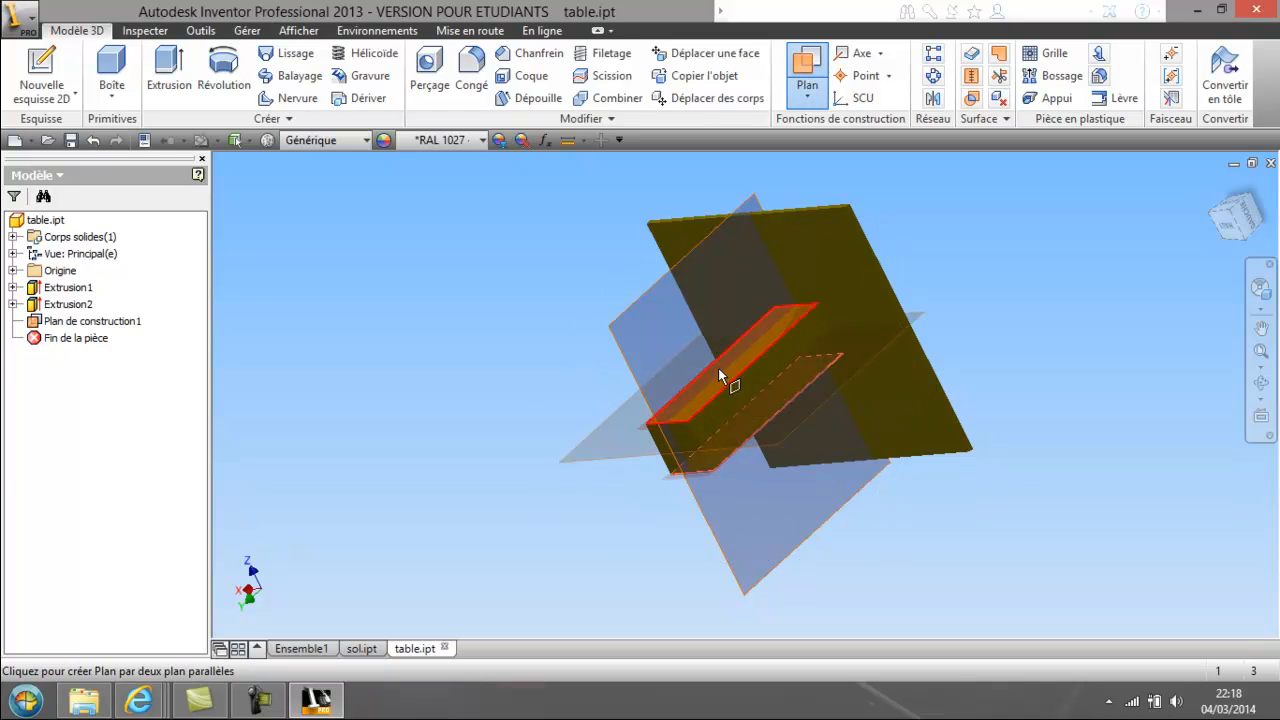
pyautogui.click(719, 371)
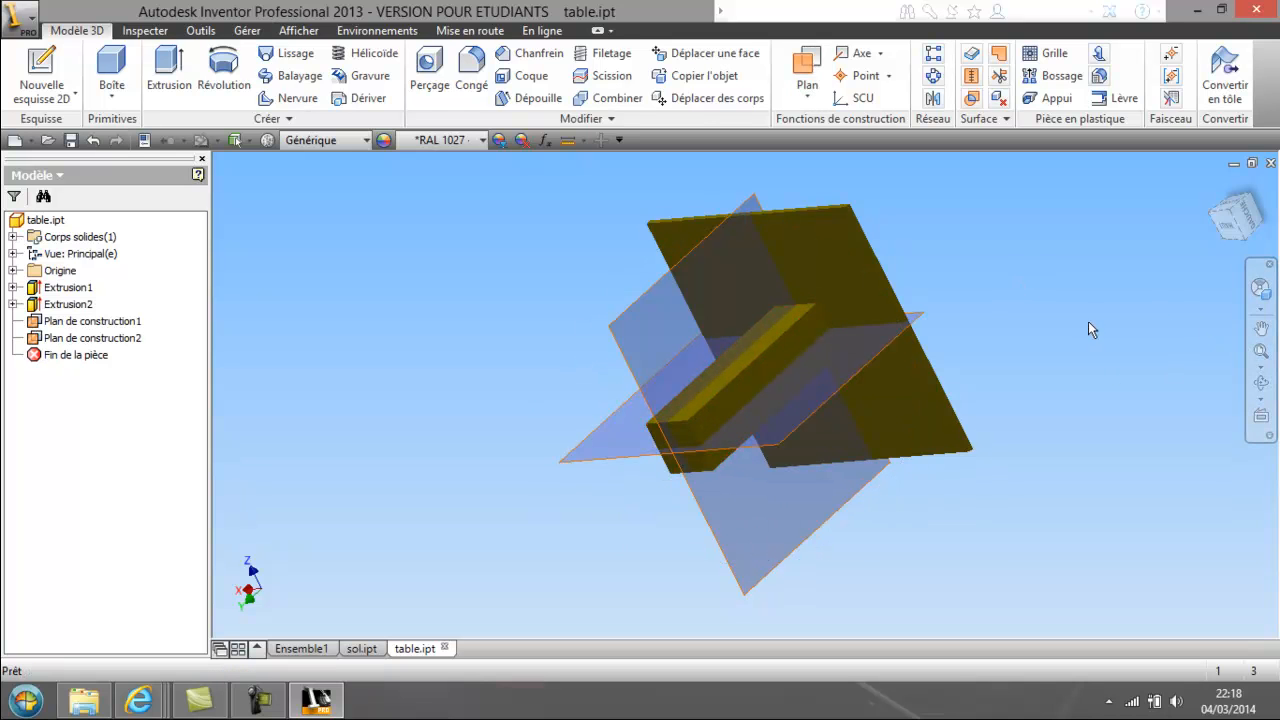
# Return to the Ensemble1 assembly, save it as machine together with the modified sol and table parts, and check the files in the project folder.
pyautogui.click(380, 650)
pyautogui.click(415, 650)
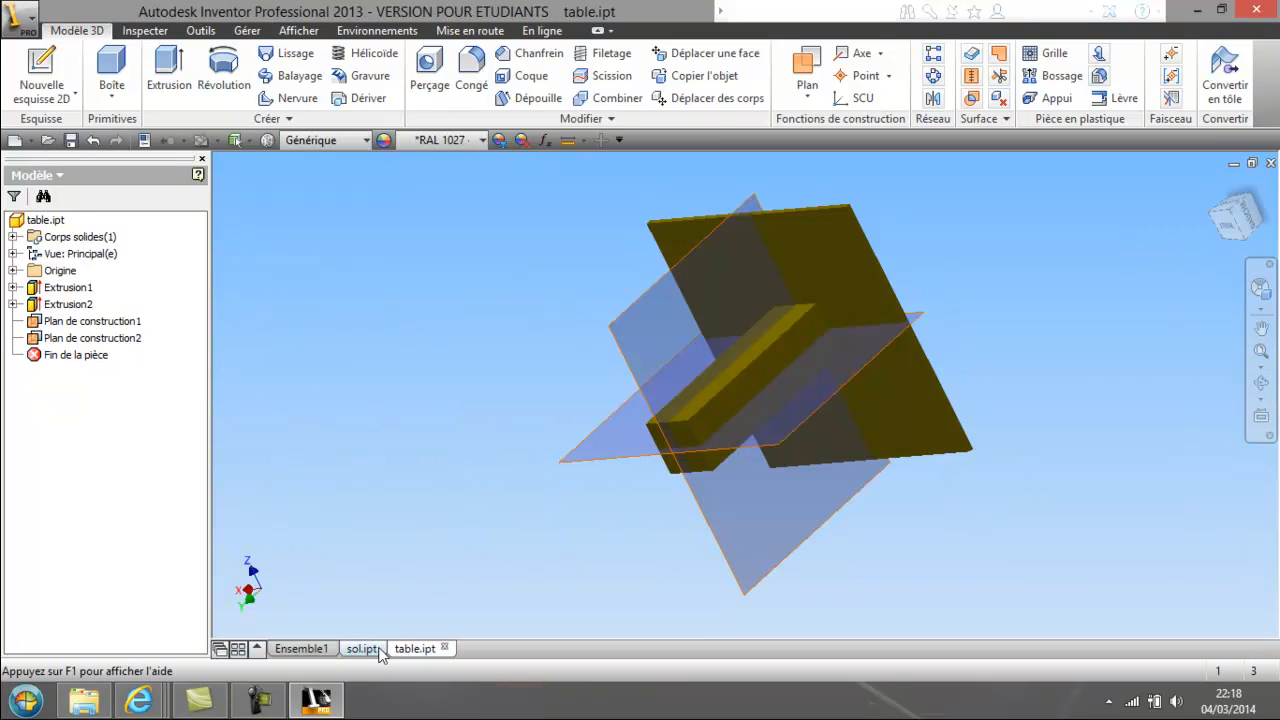
pyautogui.click(301, 649)
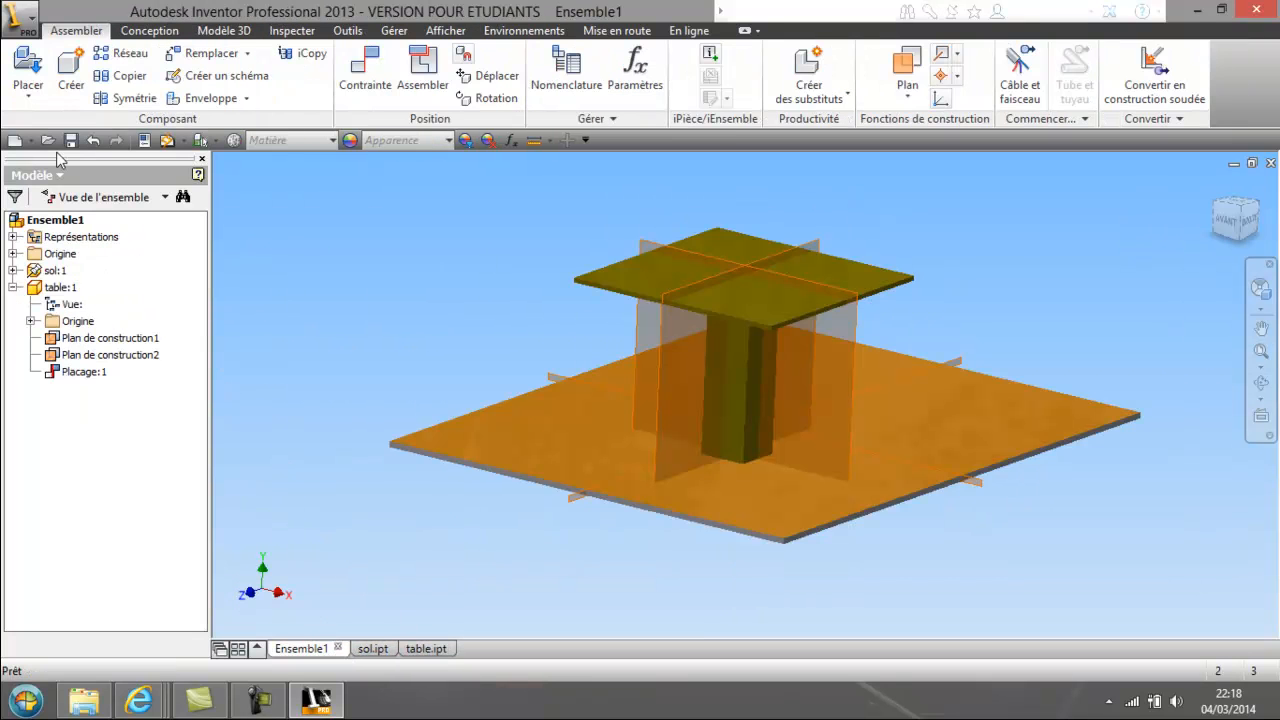
pyautogui.click(71, 140)
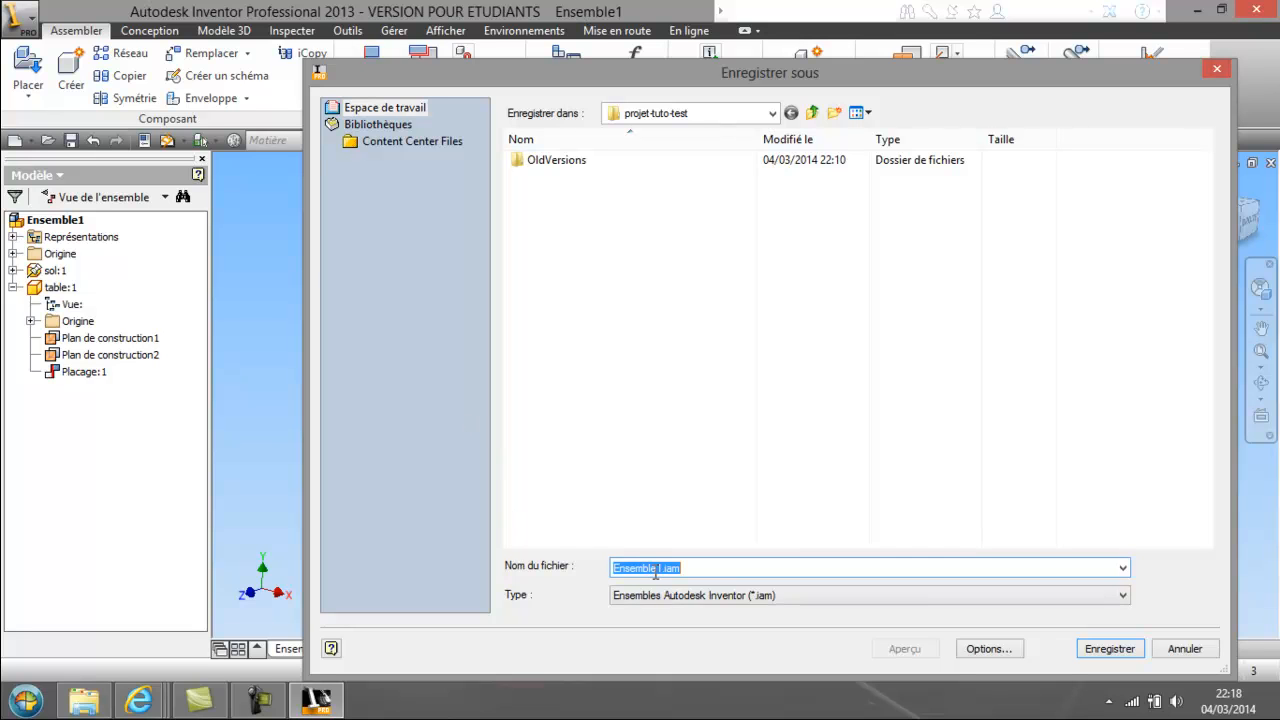
pyautogui.write('machine')
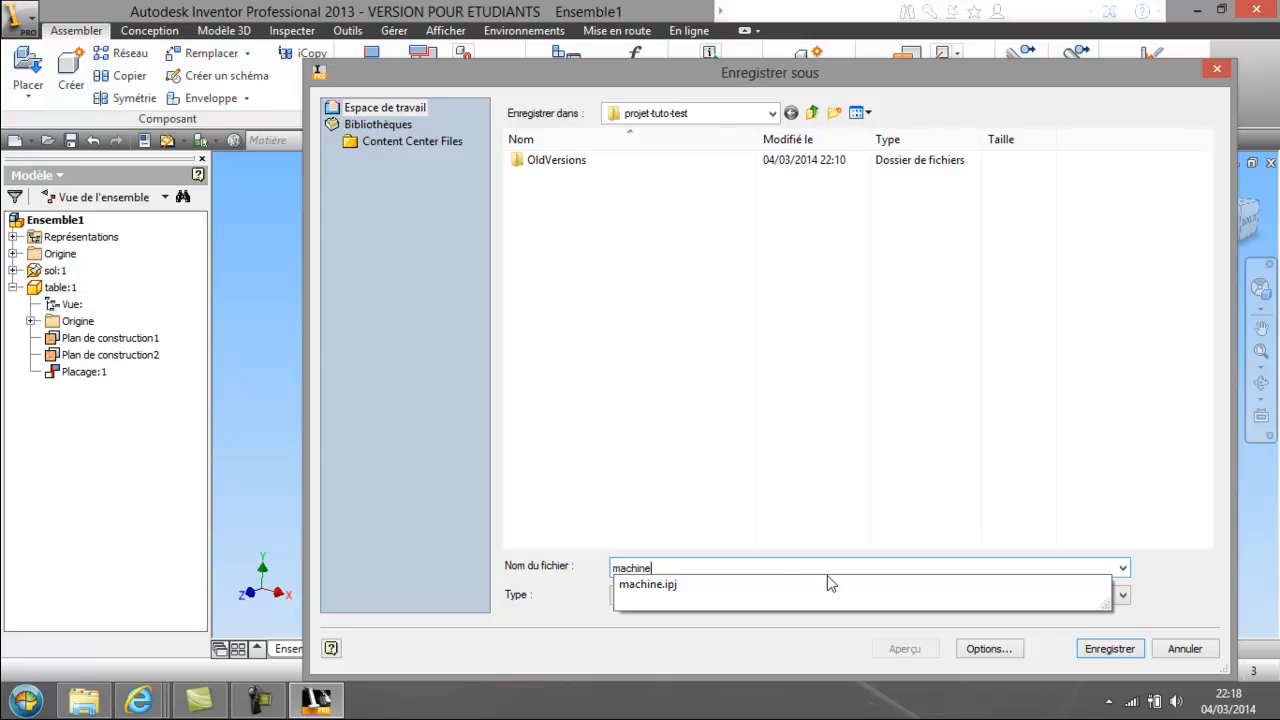
pyautogui.click(1100, 650)
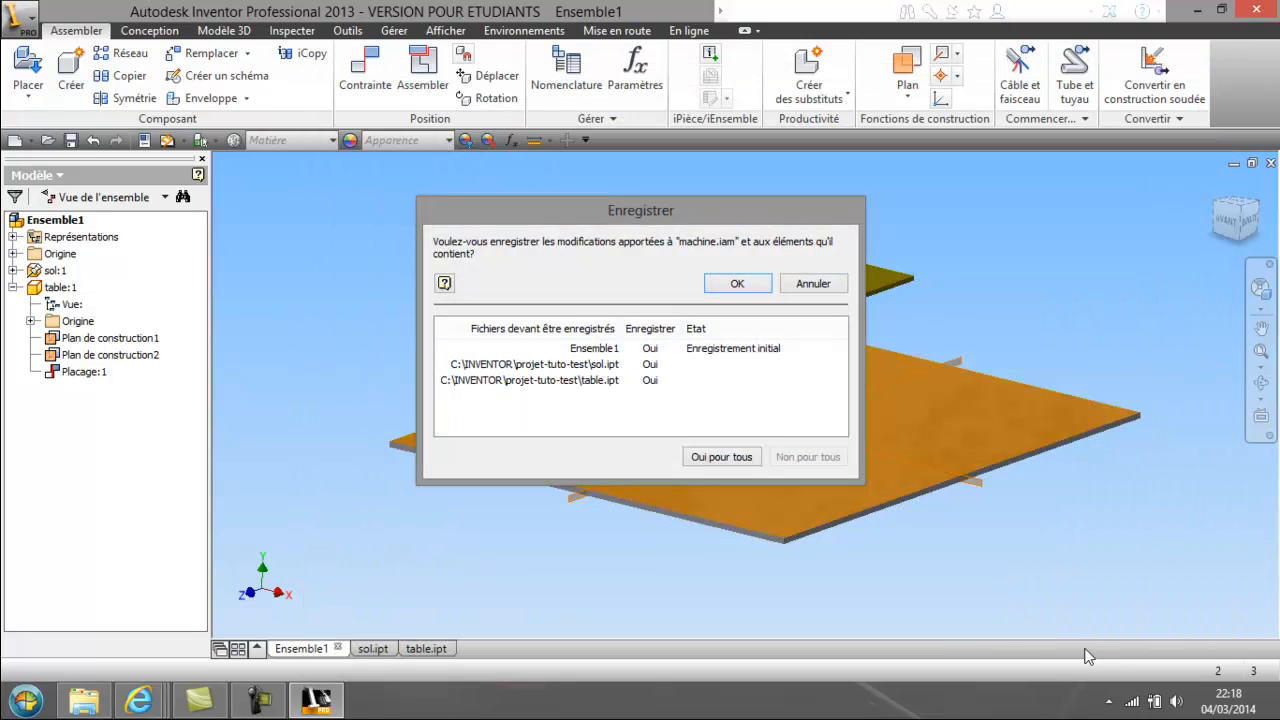
pyautogui.click(726, 285)
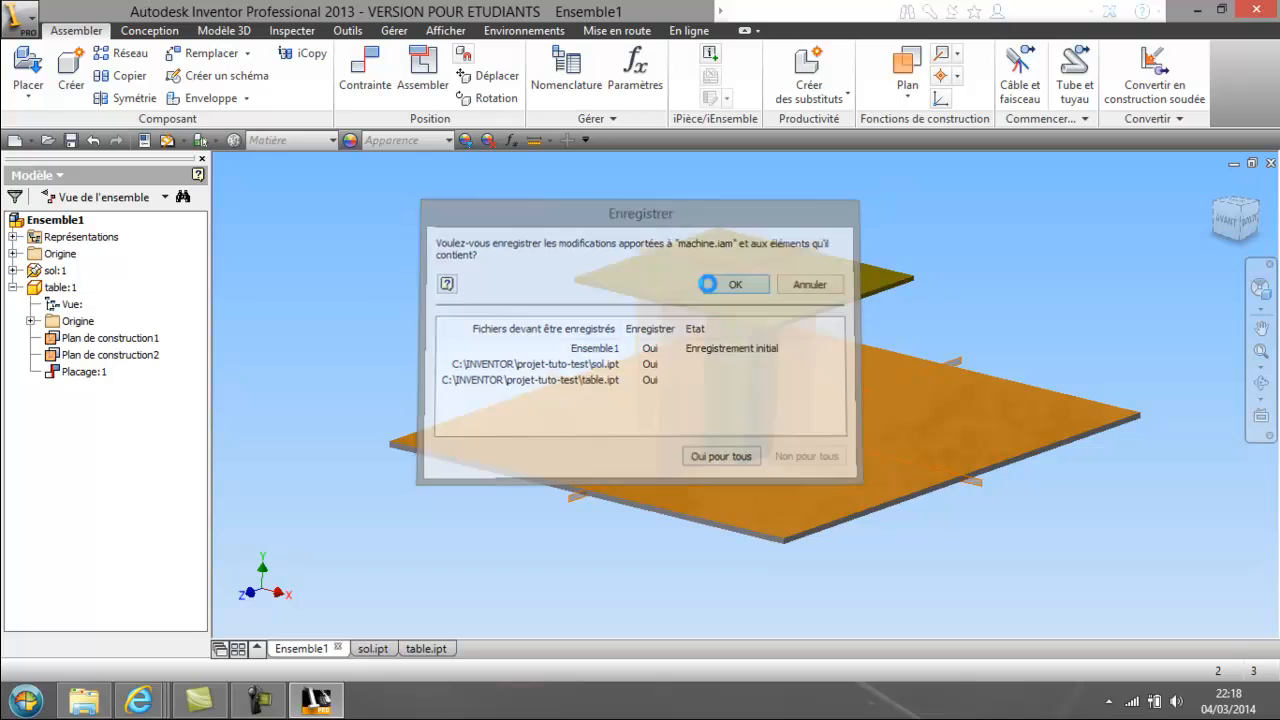
pyautogui.click(84, 700)
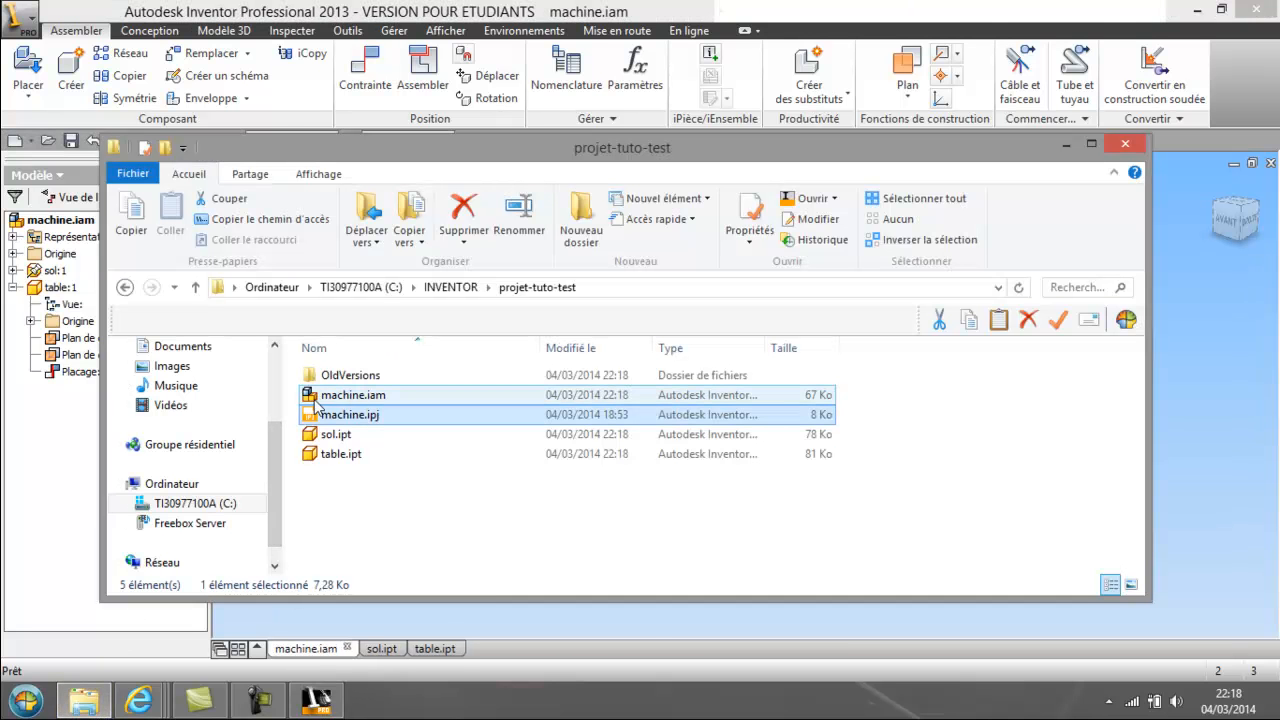
pyautogui.click(1066, 144)
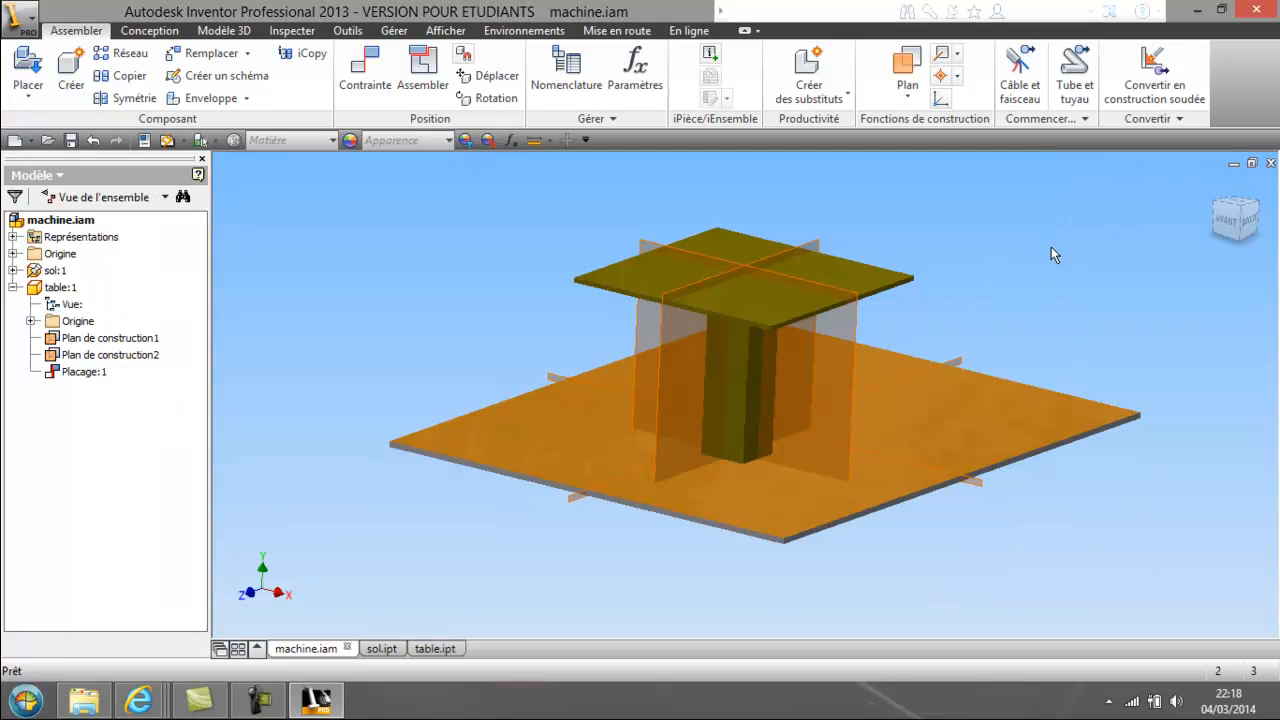
# Constrain the table's work plane running along Z to the floor plate's matching mid-plane with a mate at 0 mm offset.
pyautogui.moveTo(813, 320); pyautogui.dragTo(824, 287)
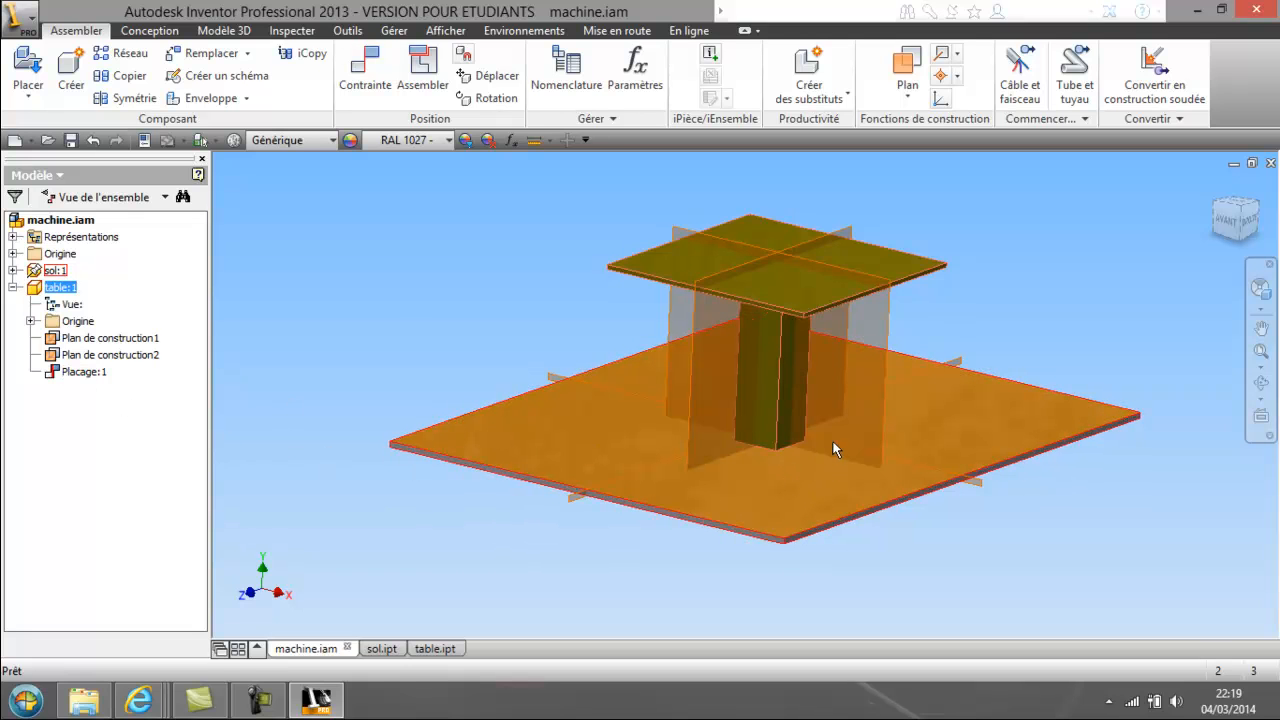
pyautogui.click(404, 212)
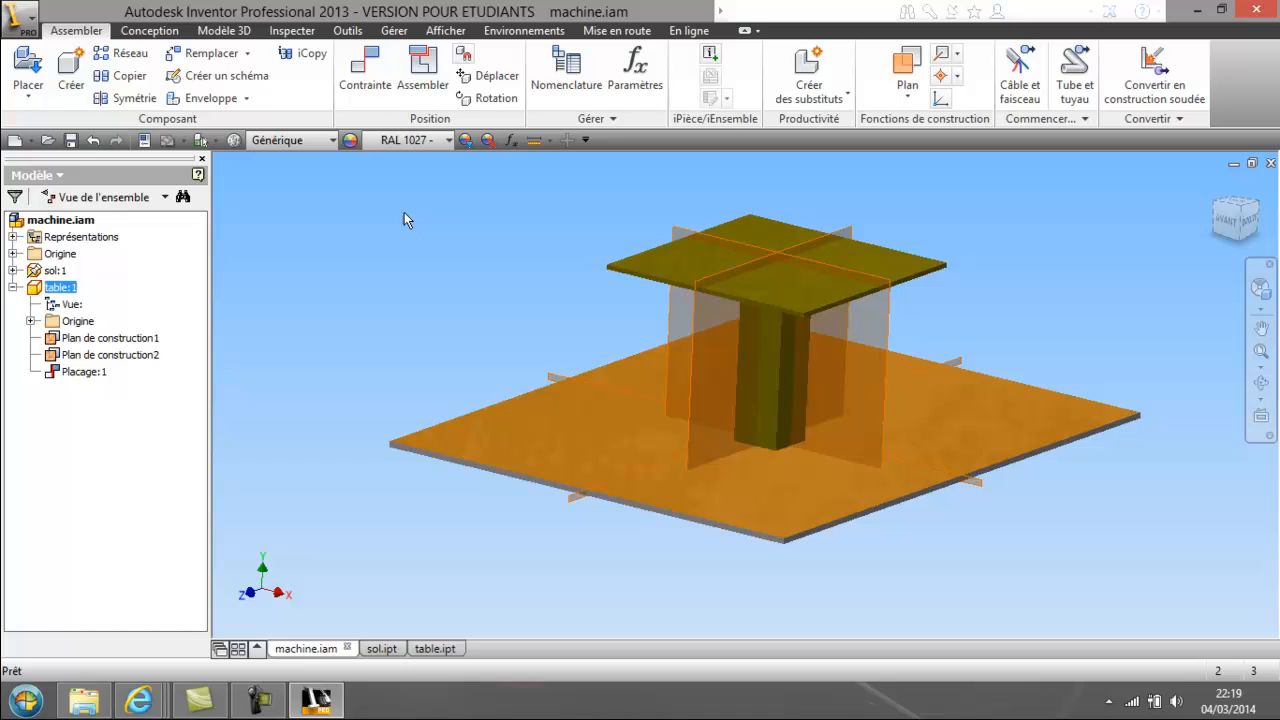
pyautogui.click(365, 68)
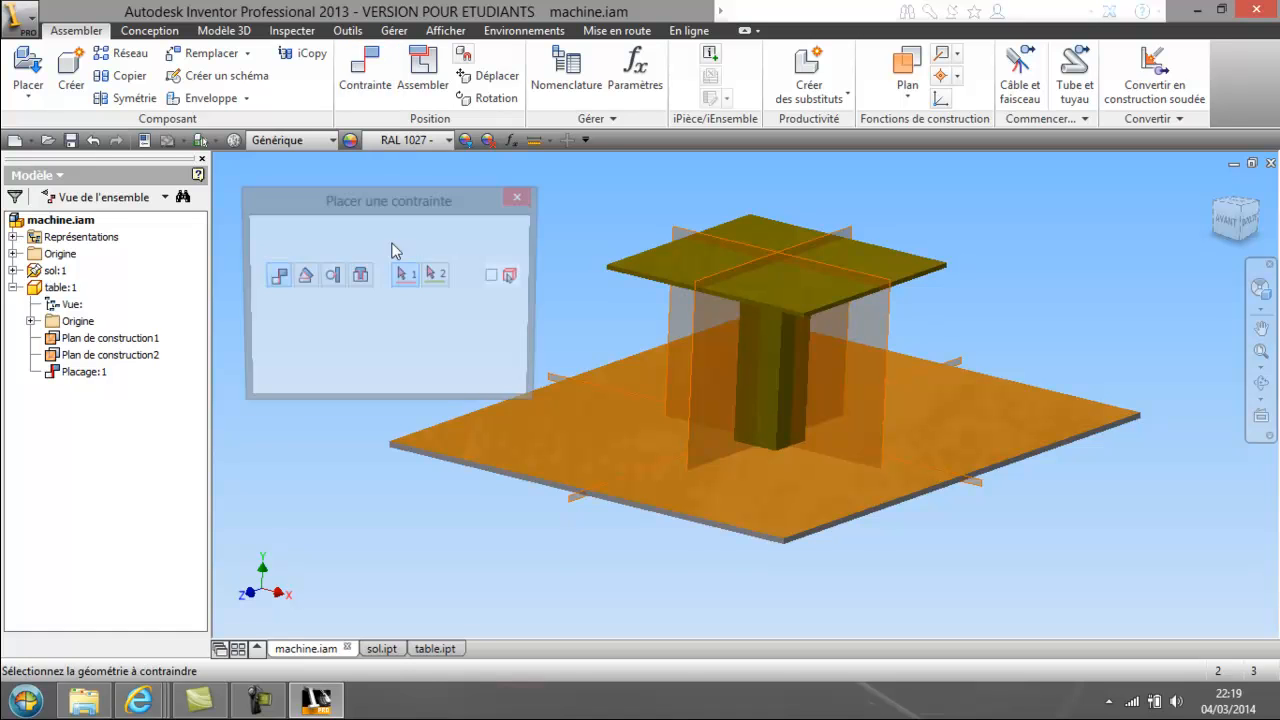
pyautogui.click(693, 300)
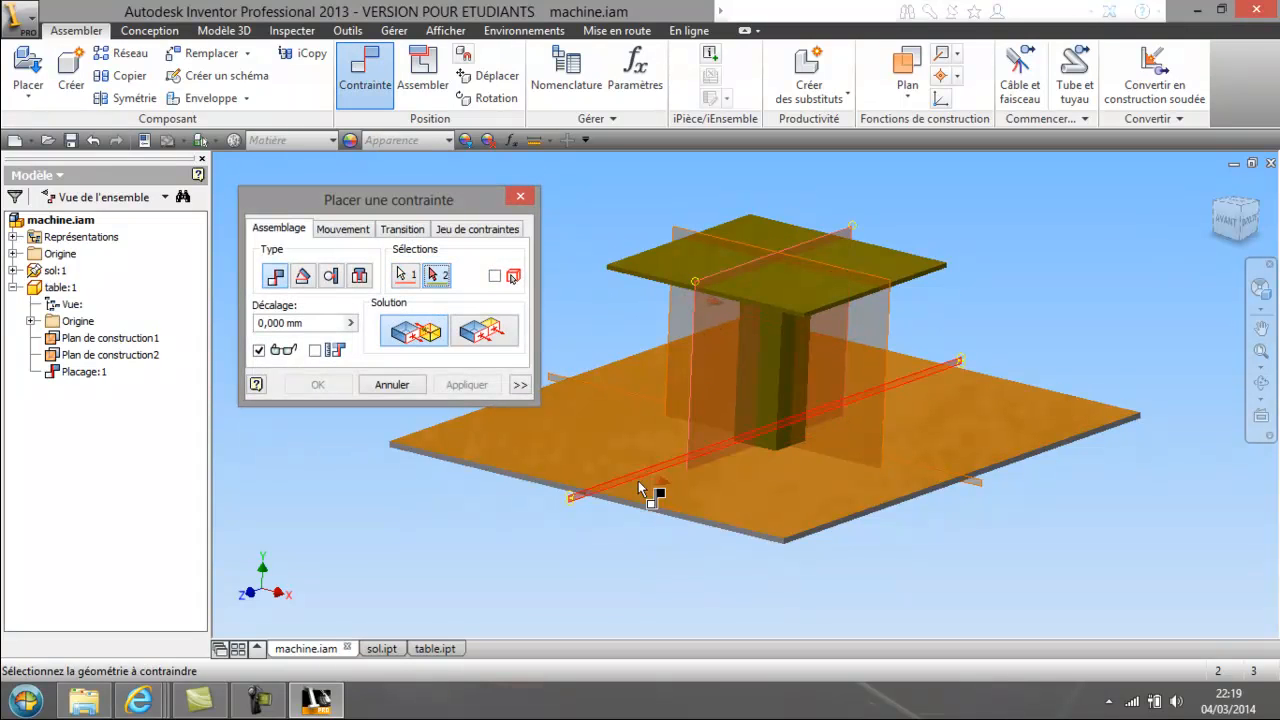
pyautogui.scroll(-3, 578, 503)
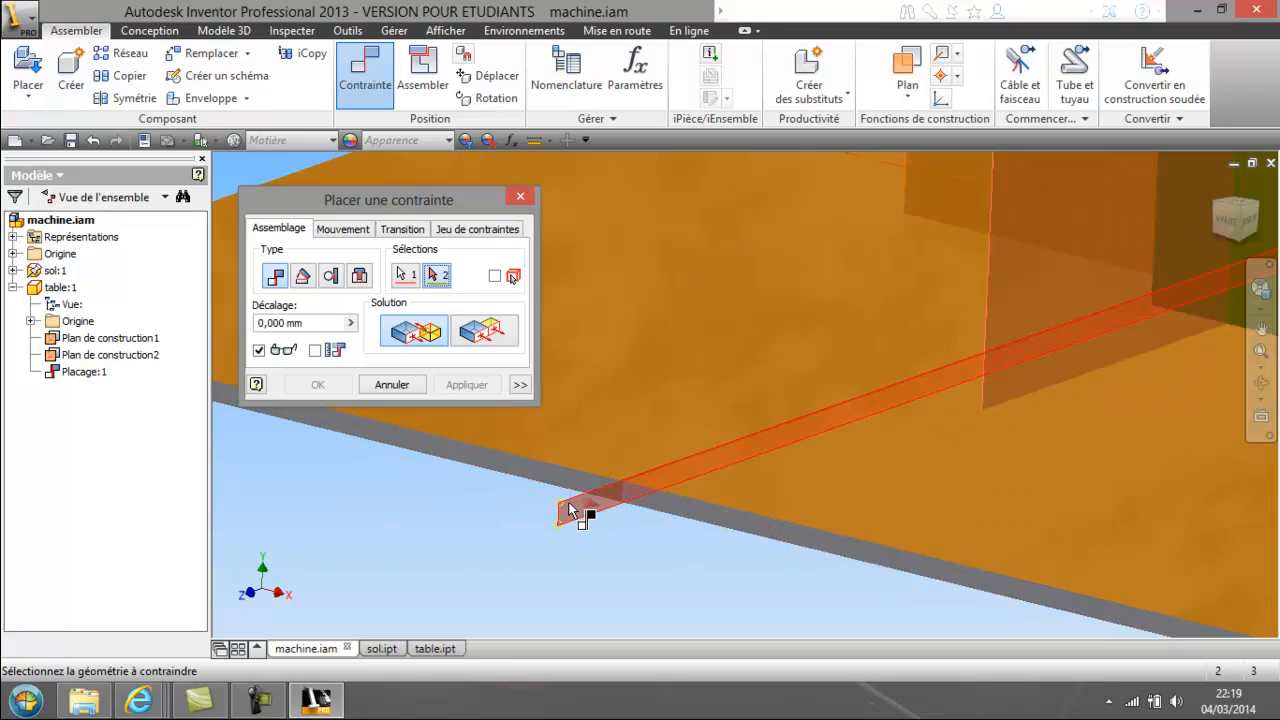
pyautogui.click(570, 505)
pyautogui.scroll(3, 568, 502)
pyautogui.scroll(2, 593, 502)
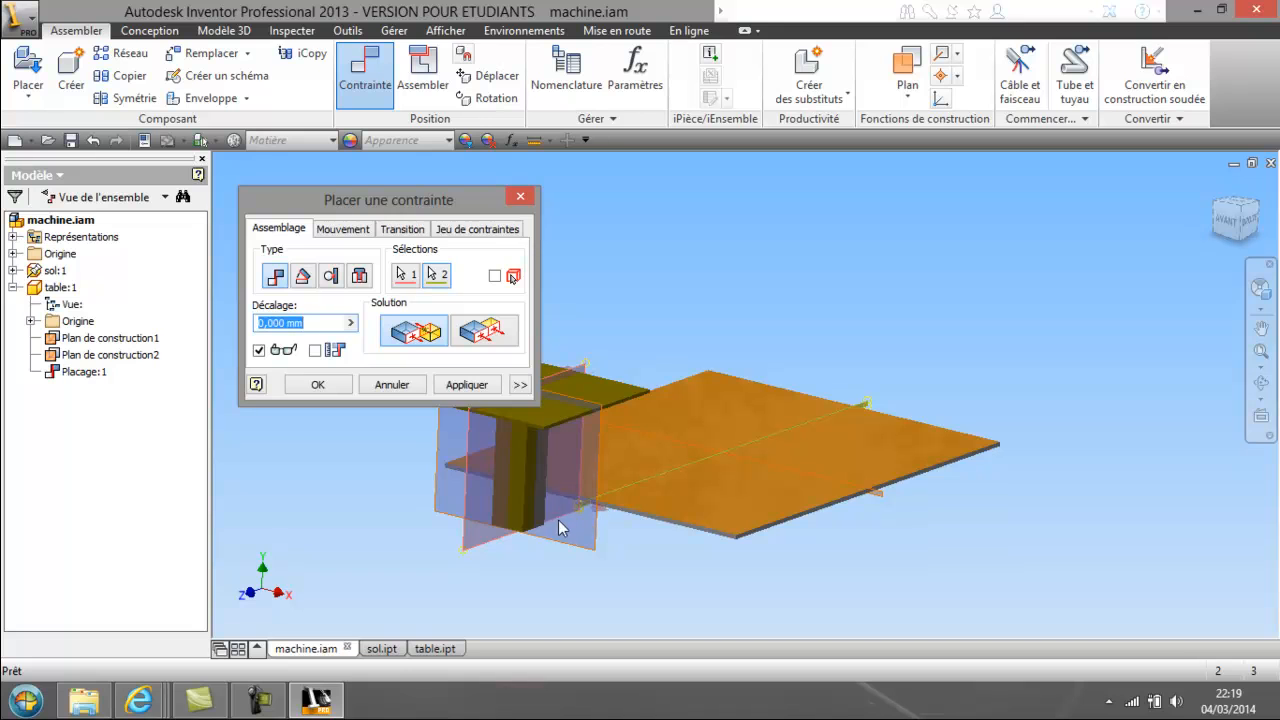
pyautogui.click(318, 385)
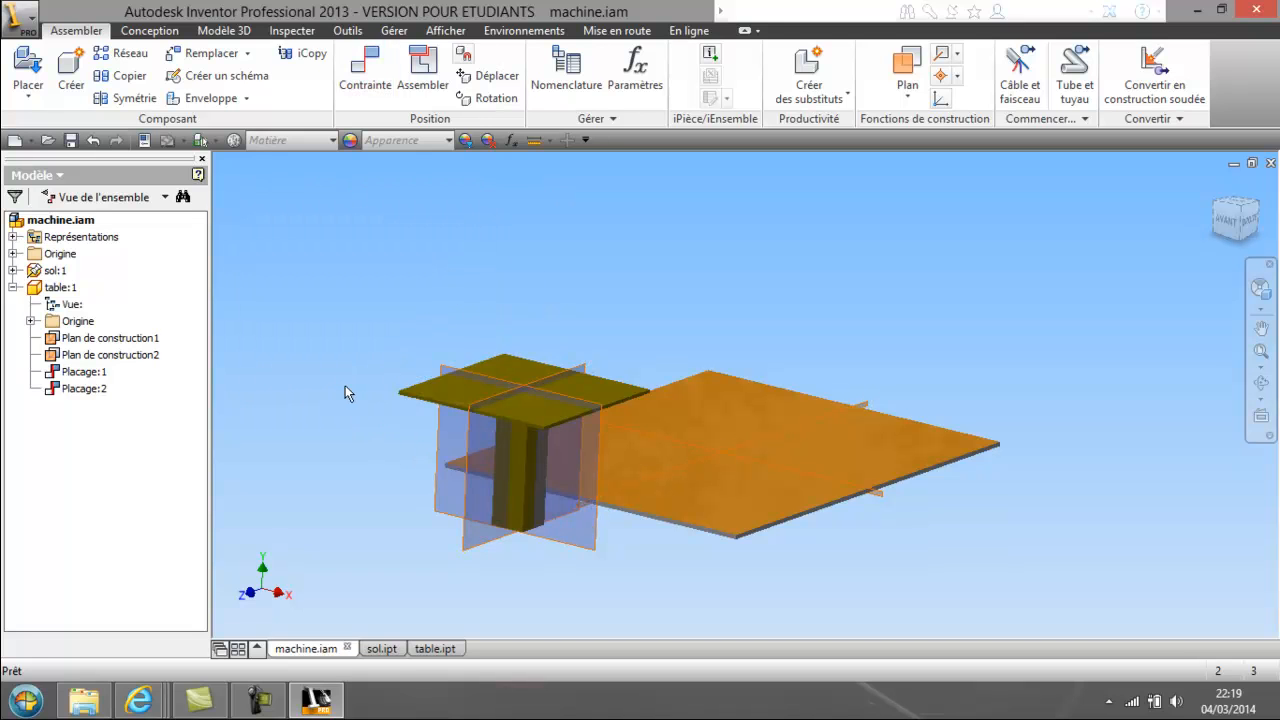
# Add a 0 mm mate between the table's other work plane, running along X, and the floor plate's remaining mid-plane.
pyautogui.click(378, 72)
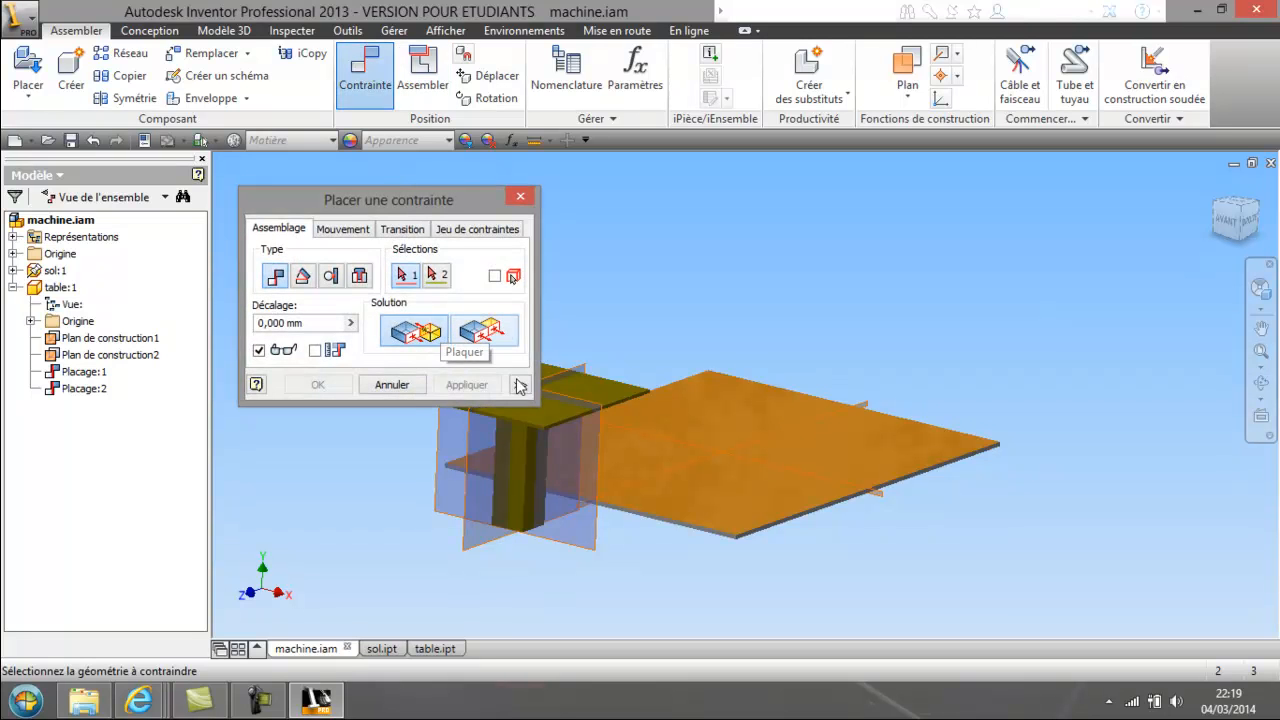
pyautogui.click(599, 437)
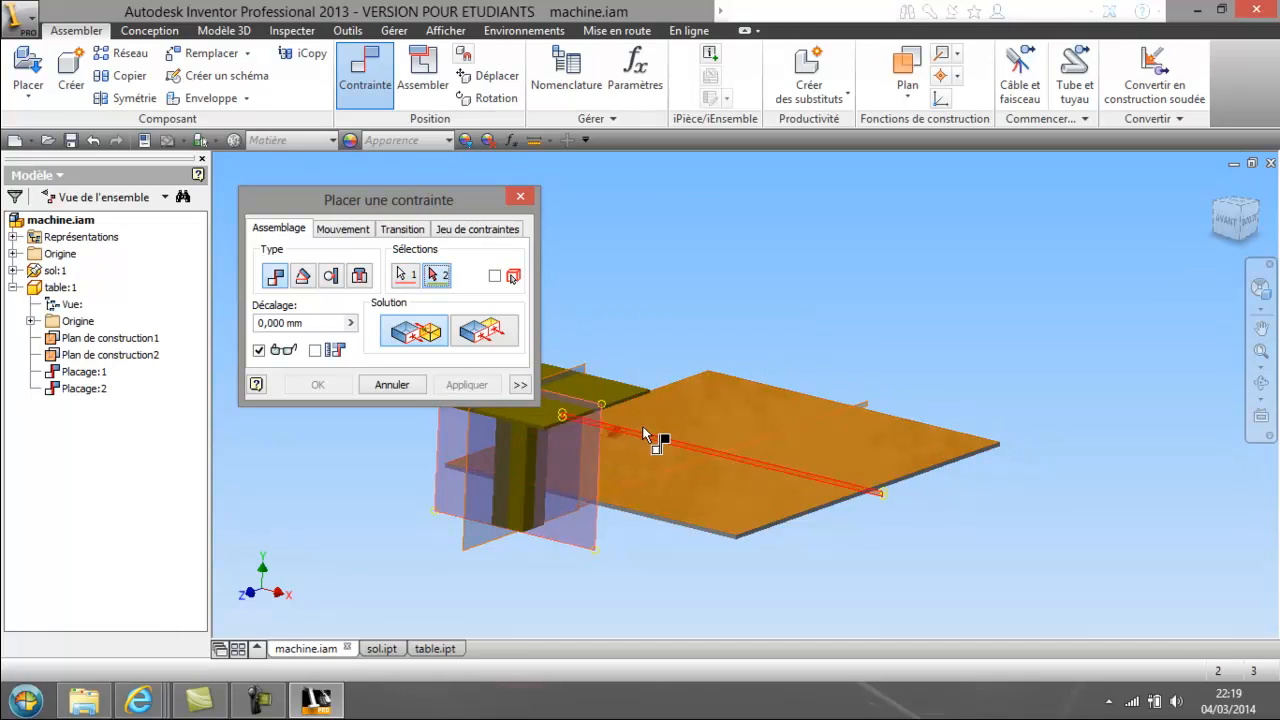
pyautogui.scroll(3, 878, 495)
pyautogui.click(880, 498)
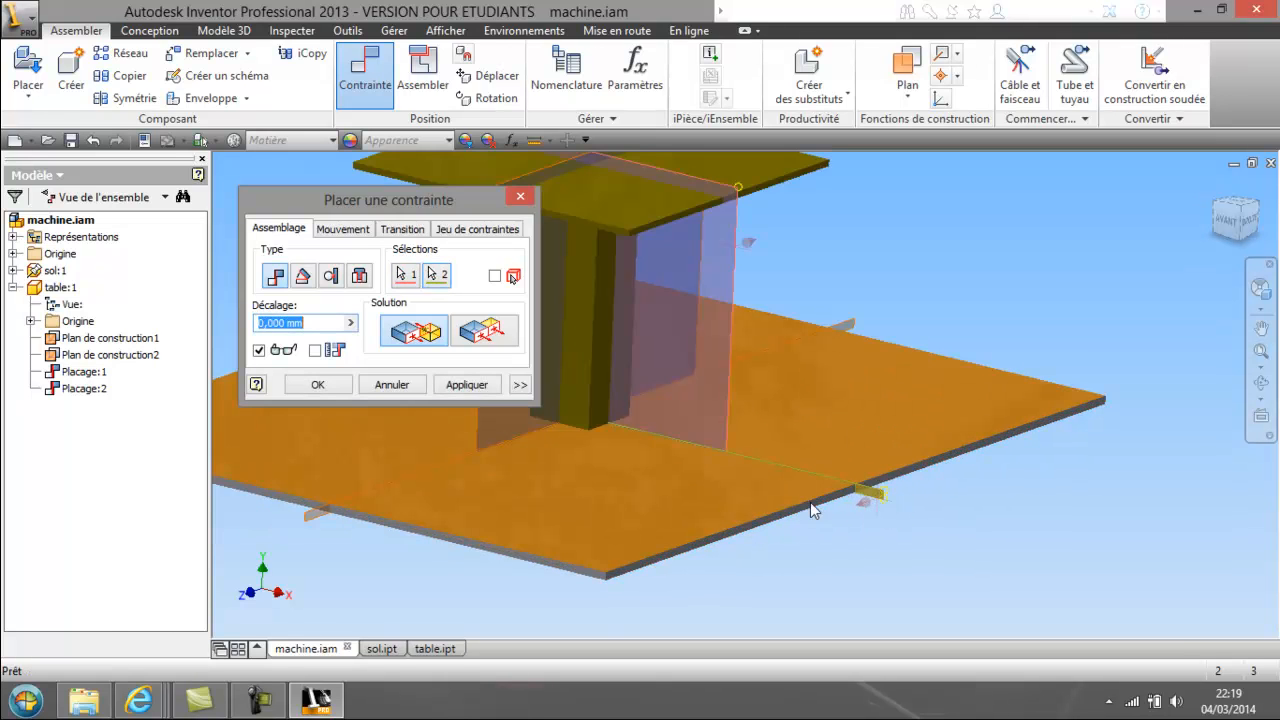
pyautogui.click(338, 388)
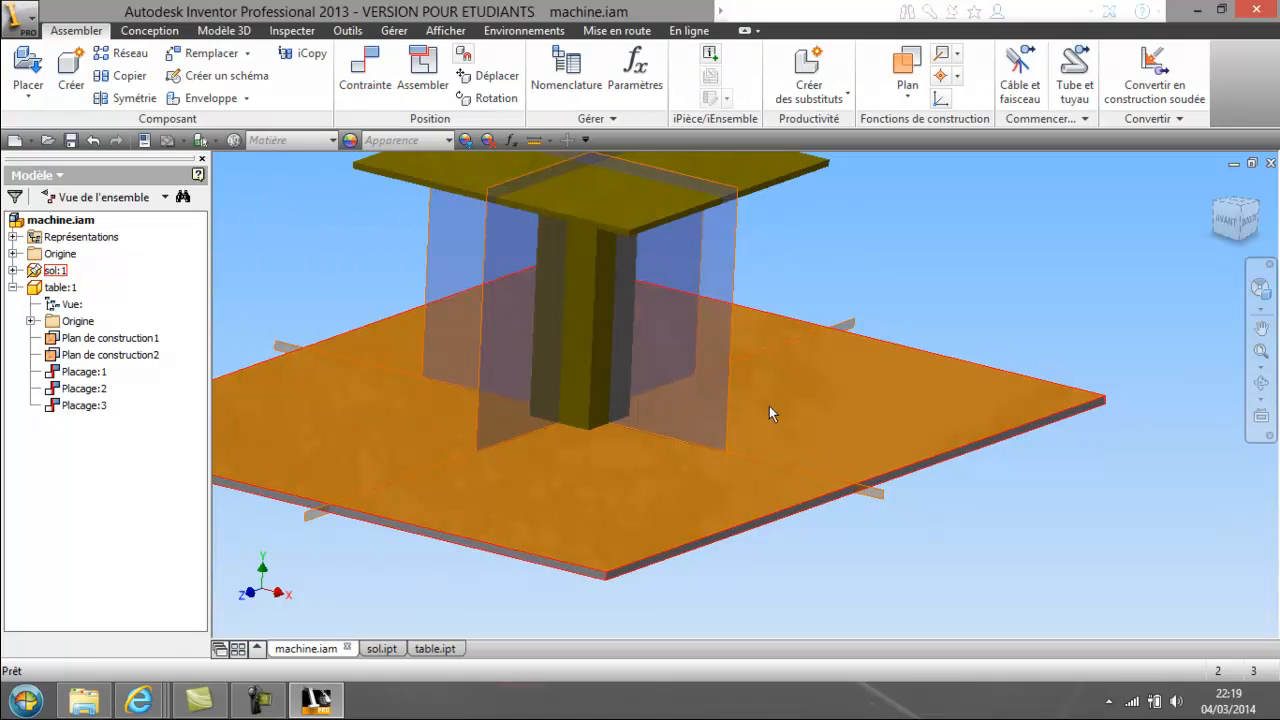
# Examine the table's centring on the floor plate from several angles and test whether the table can still be moved.
pyautogui.press('F4')
pyautogui.moveTo(911, 337); pyautogui.dragTo(726, 409)
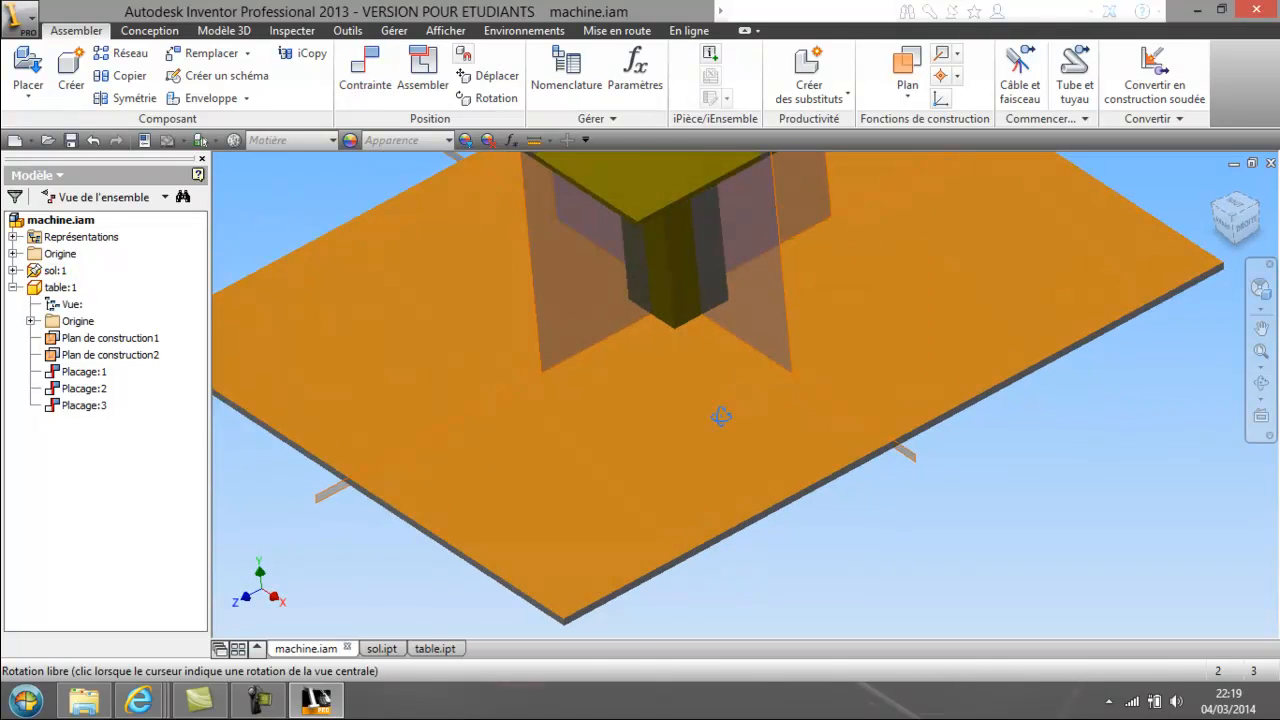
pyautogui.scroll(-3, 726, 409)
pyautogui.moveTo(746, 364); pyautogui.dragTo(723, 286)
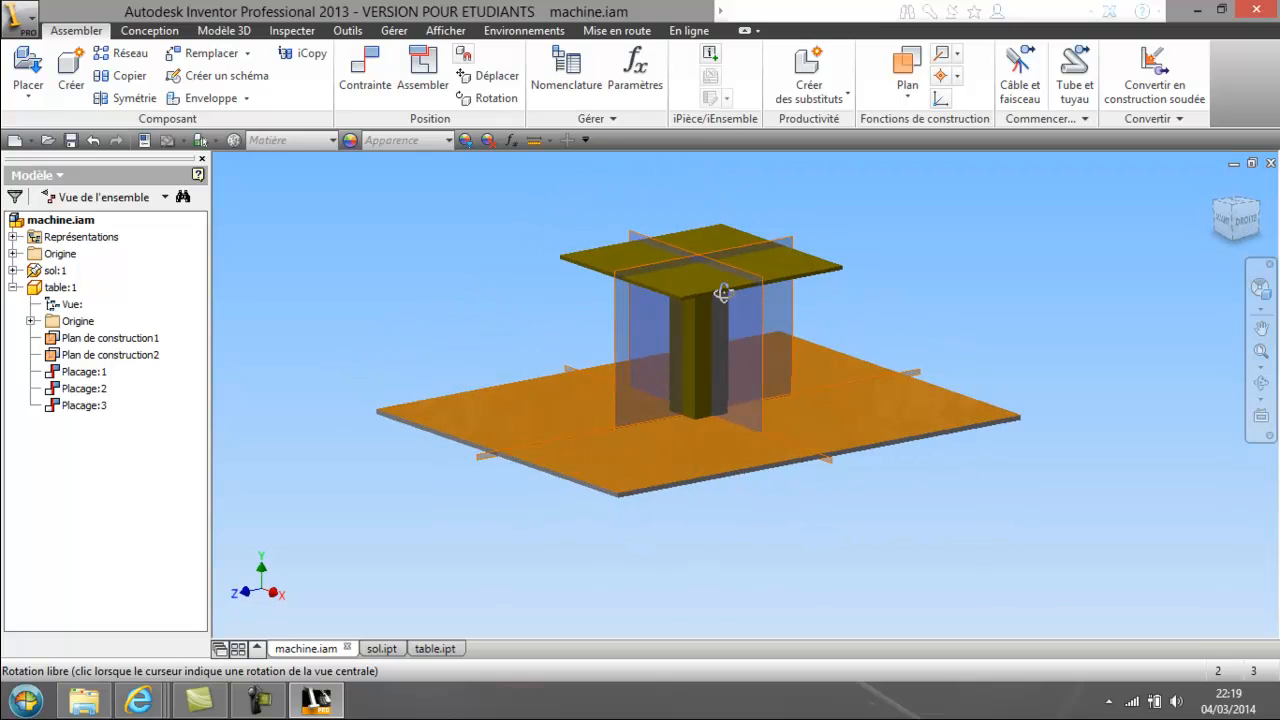
pyautogui.rightClick(700, 315)
pyautogui.click(588, 318)
pyautogui.click(671, 273)
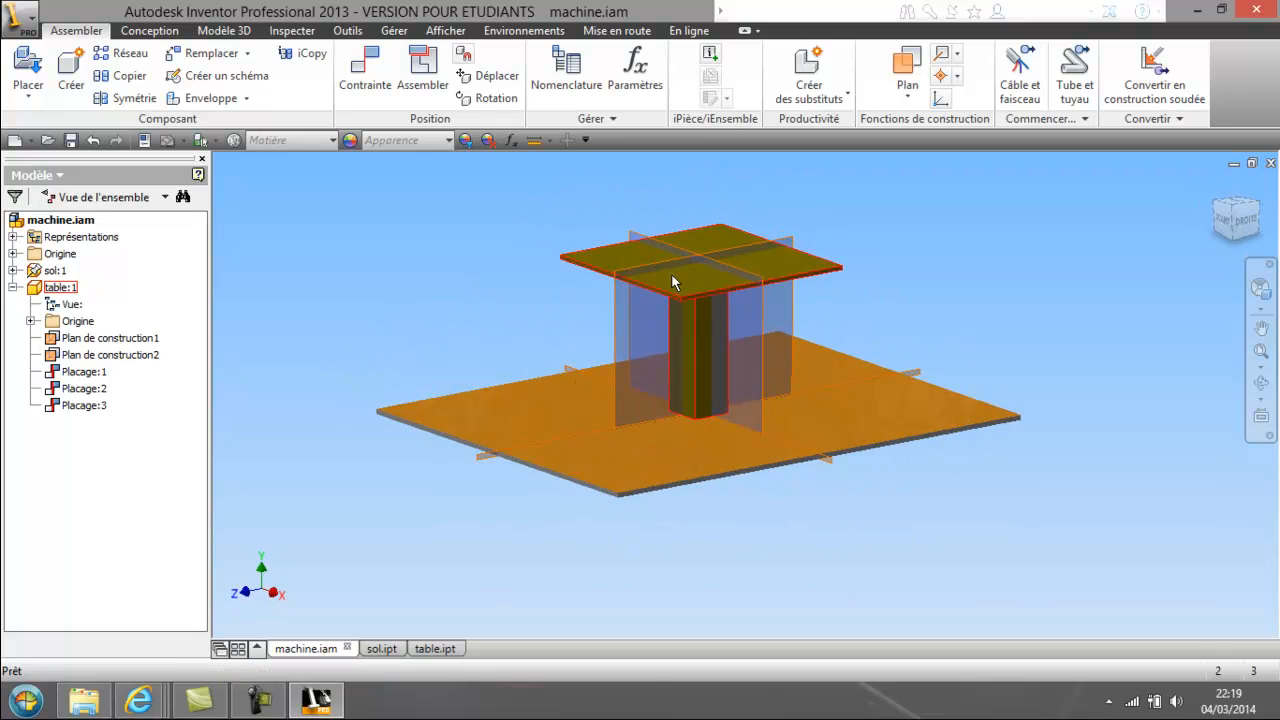
pyautogui.click(517, 296)
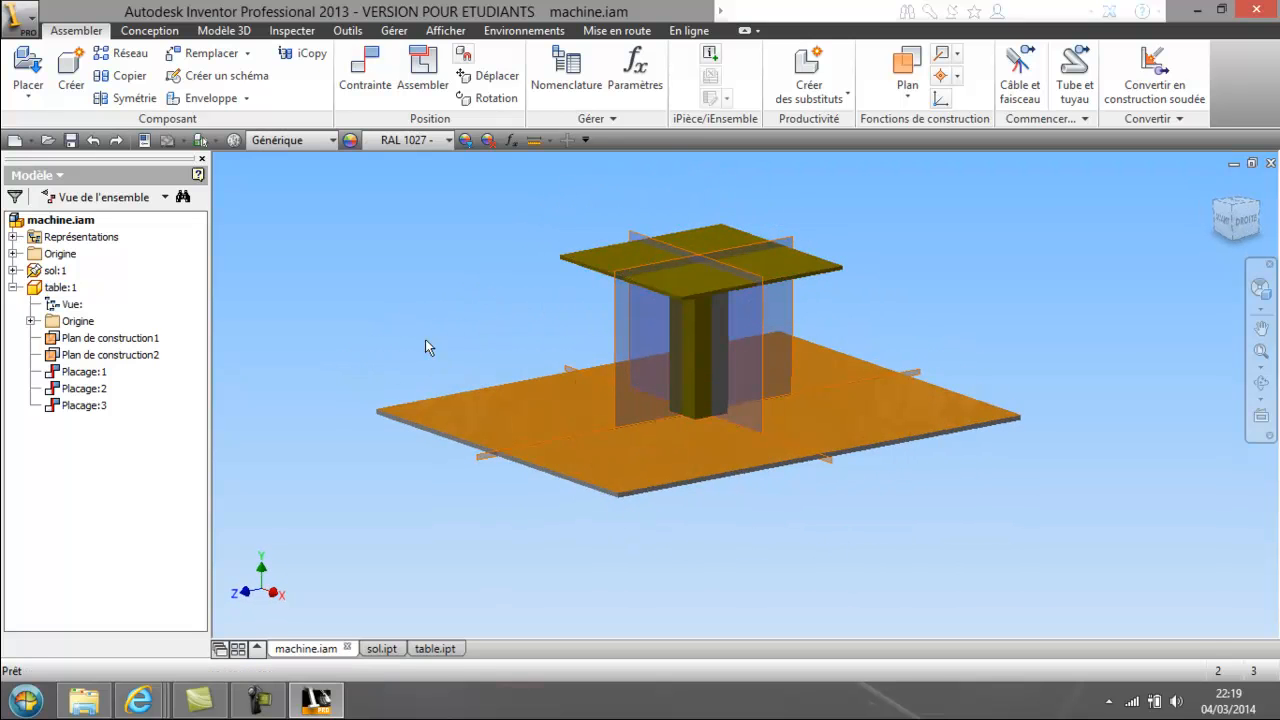
pyautogui.moveTo(396, 340); pyautogui.dragTo(452, 405, button='middle')
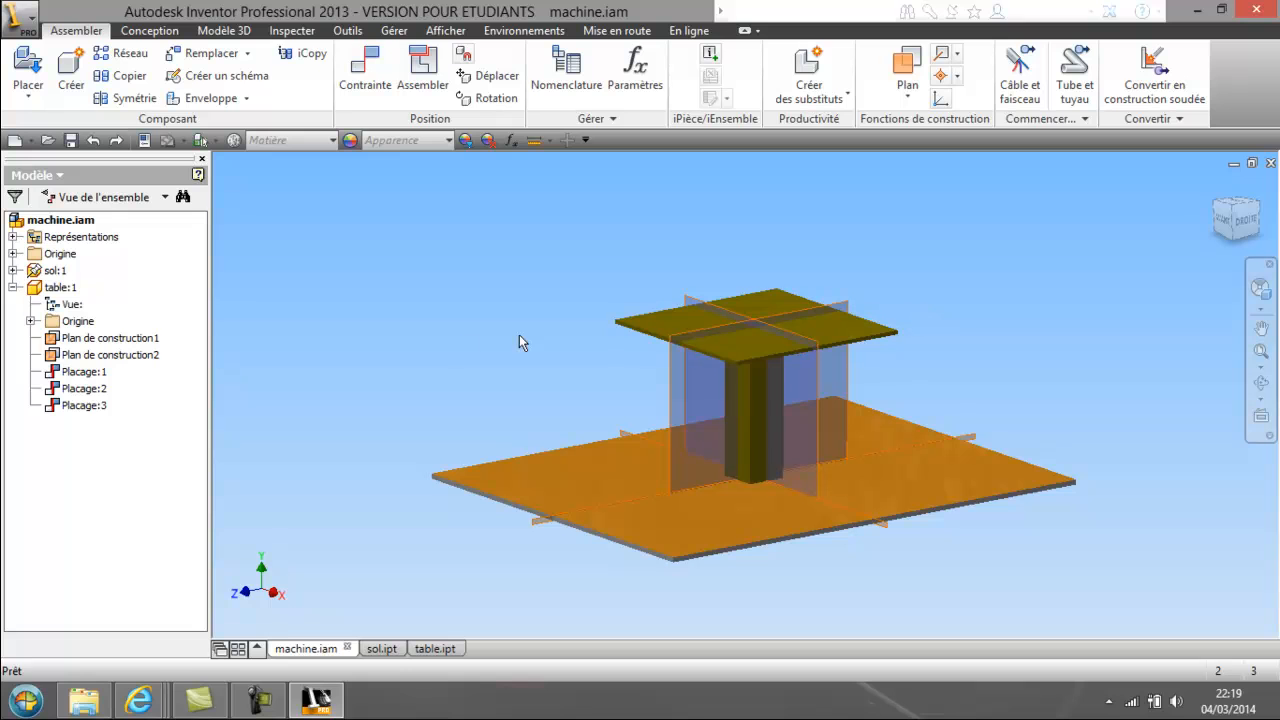
# Turn off the visibility of all construction features in the machine assembly, toggling them on and off once to compare.
pyautogui.click(446, 31)
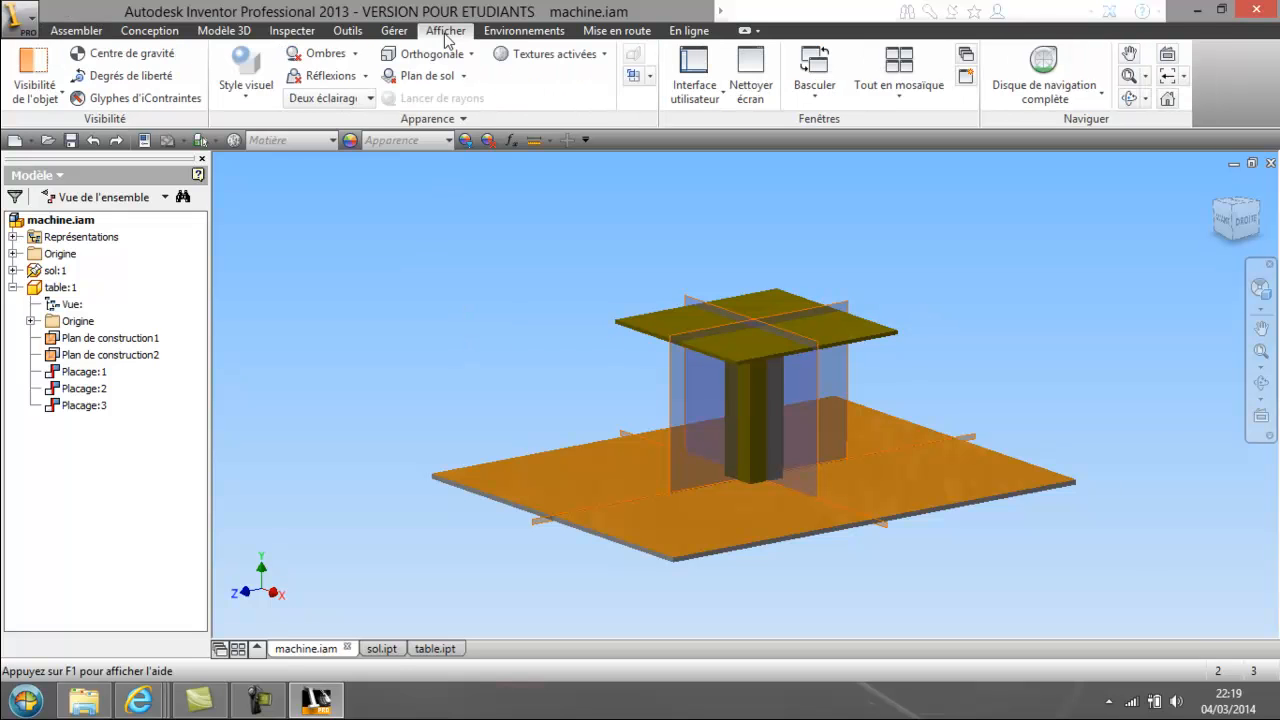
pyautogui.click(36, 68)
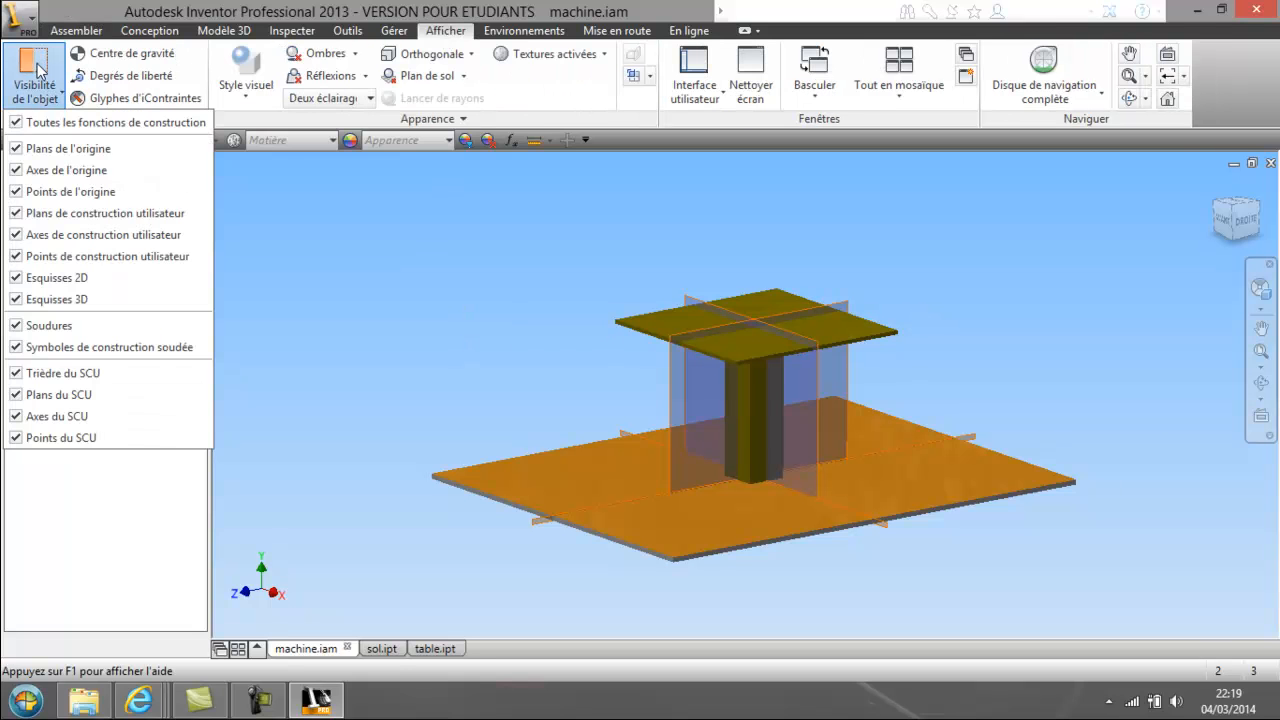
pyautogui.click(16, 124)
pyautogui.click(454, 298)
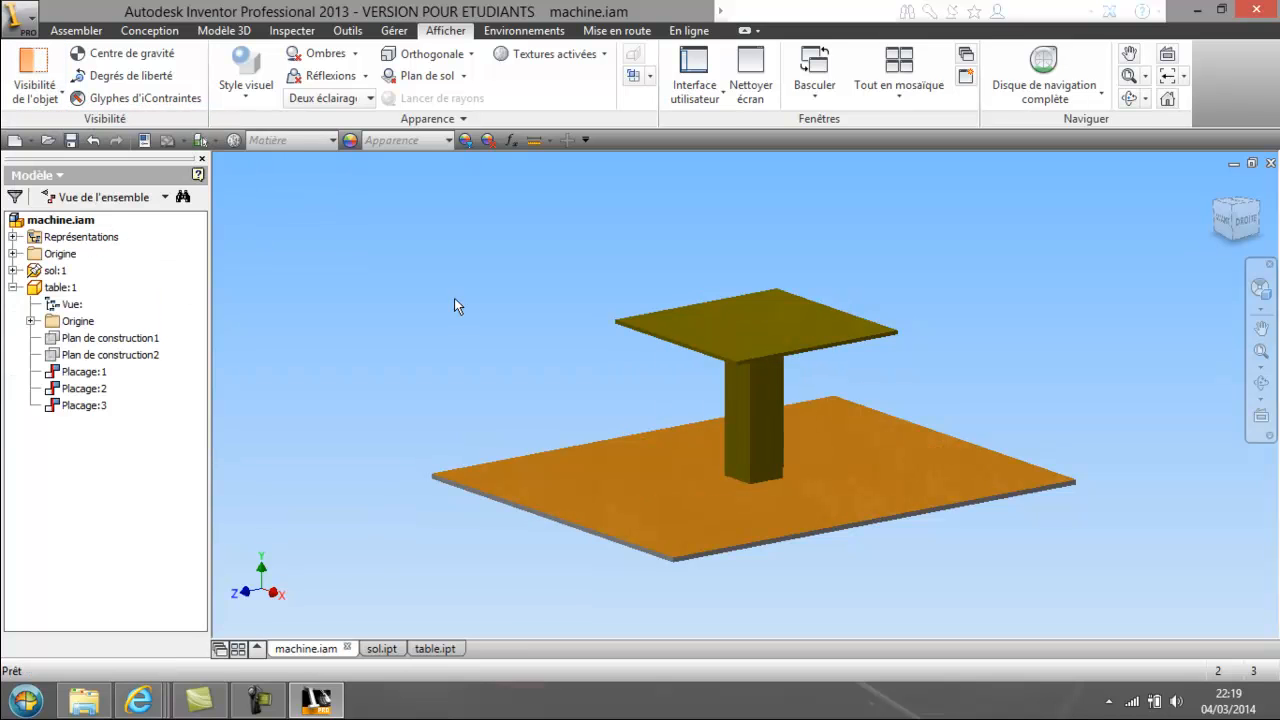
pyautogui.click(42, 84)
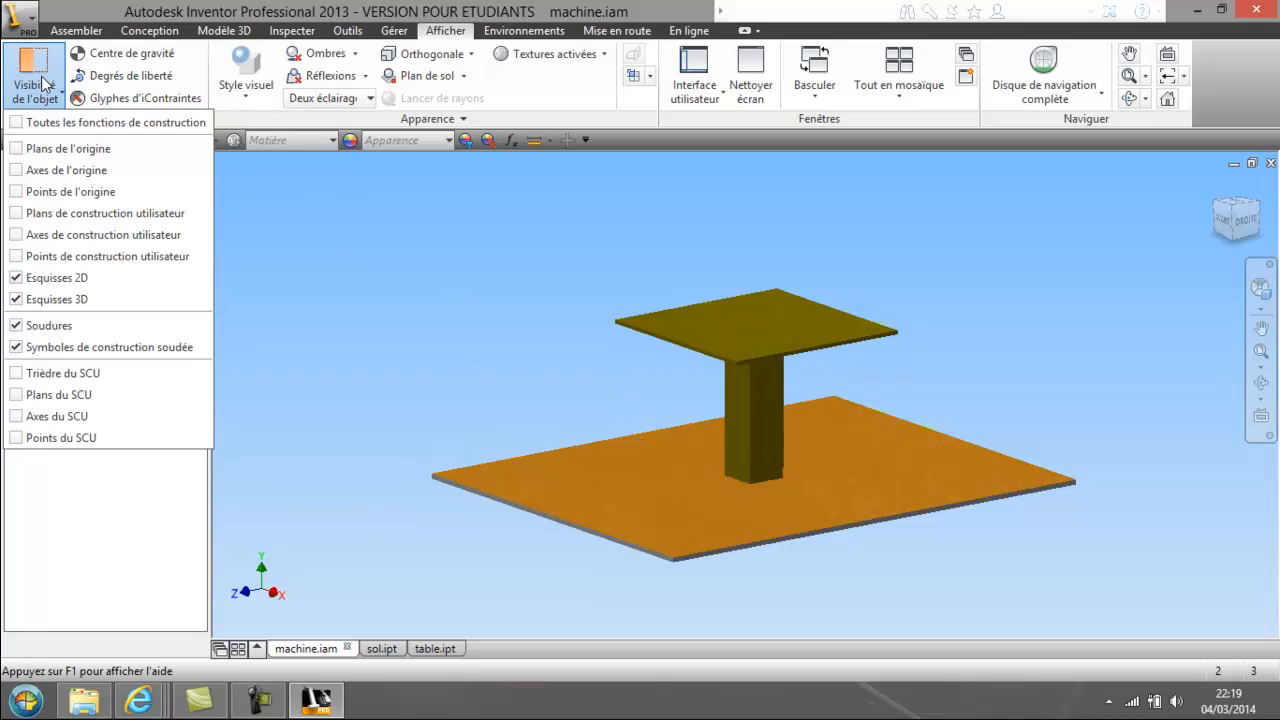
pyautogui.click(15, 123)
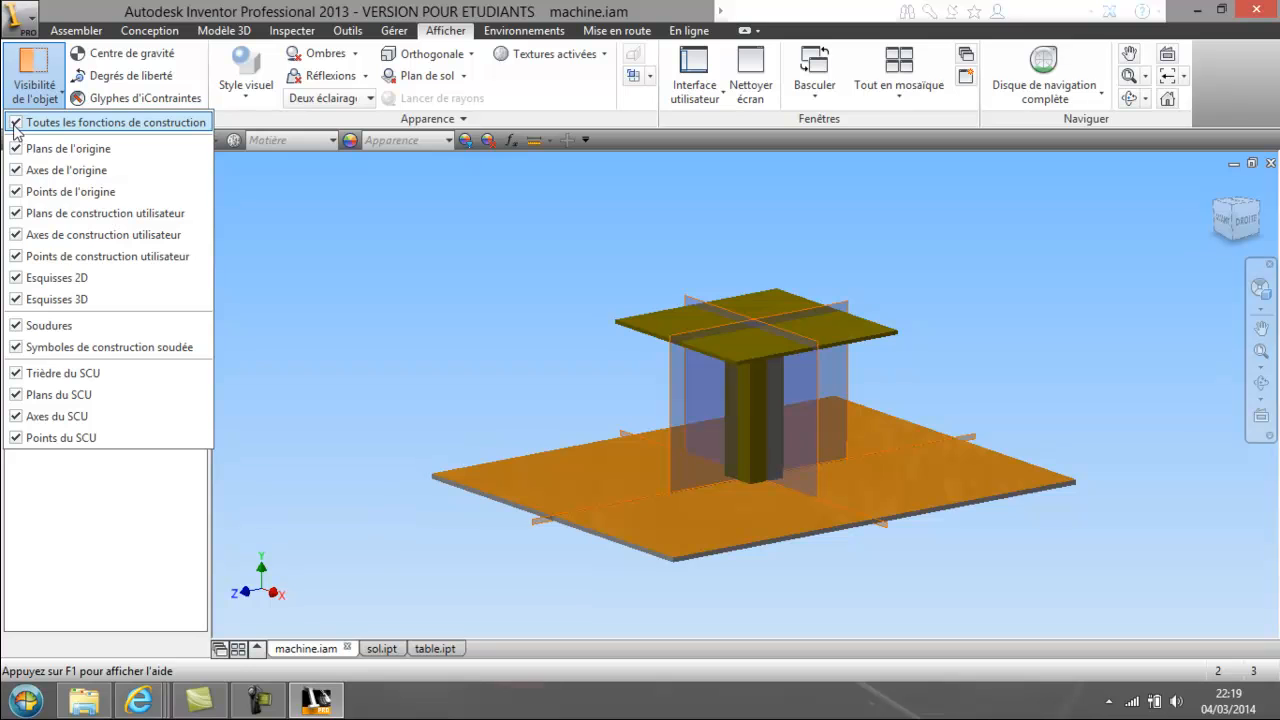
pyautogui.click(15, 123)
pyautogui.click(484, 275)
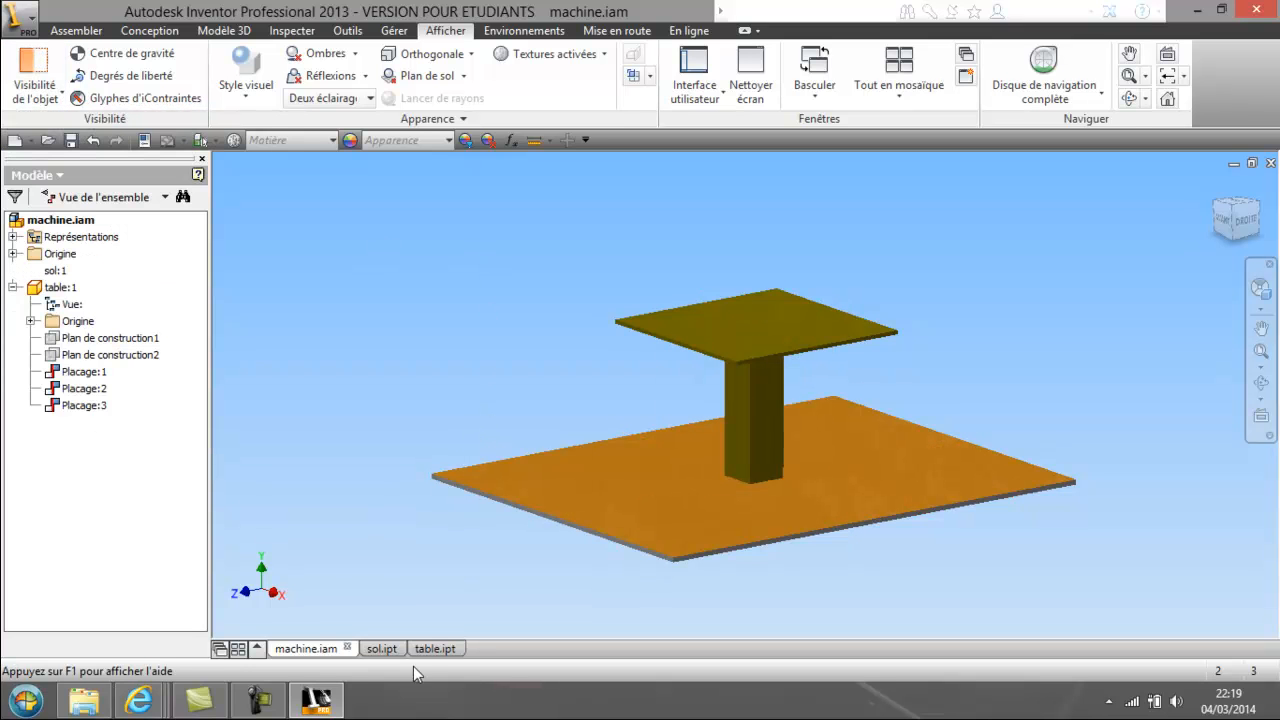
# Check the work planes' visibility in the sol and table part windows, and return to the machine assembly for an overall view.
pyautogui.click(380, 648)
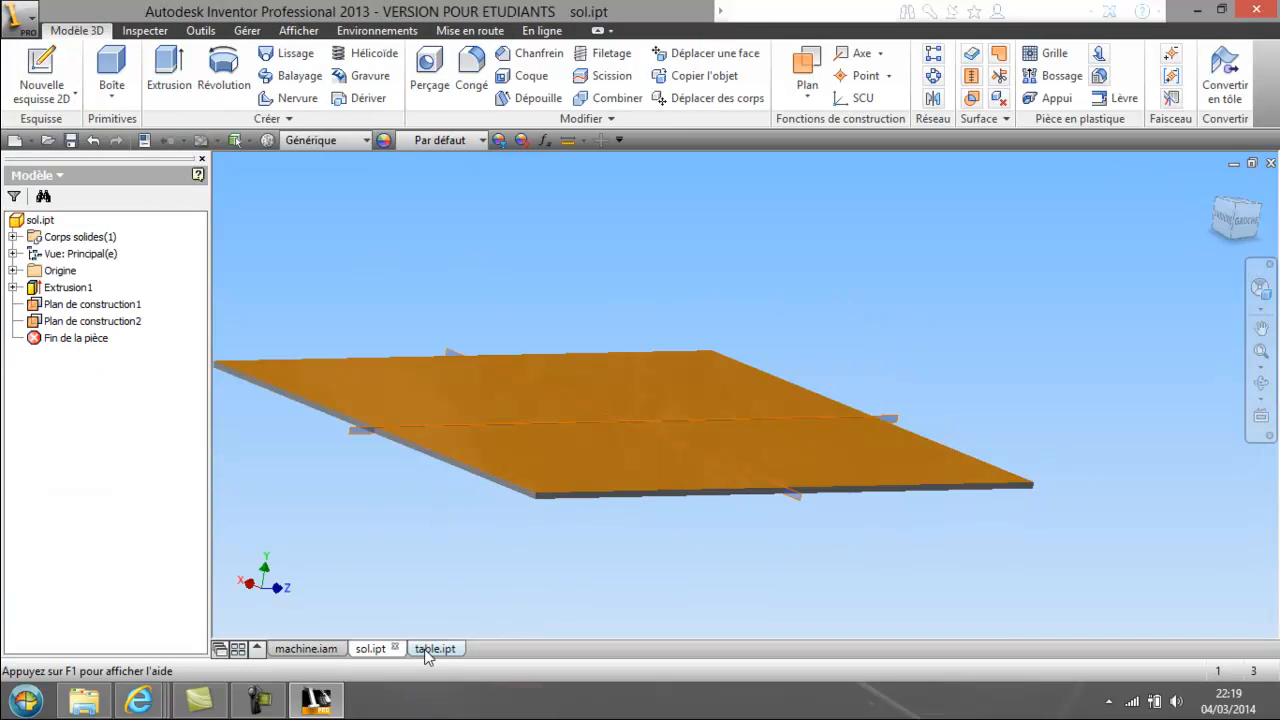
pyautogui.click(432, 649)
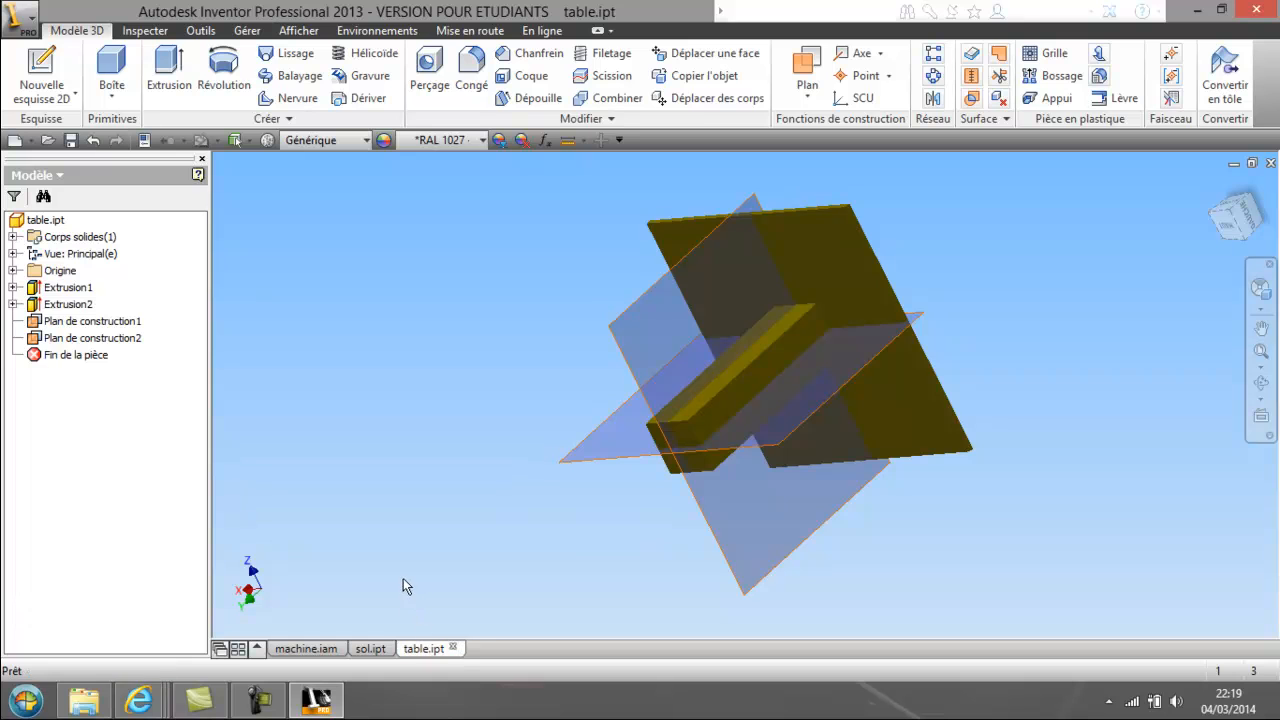
pyautogui.click(370, 649)
pyautogui.click(322, 651)
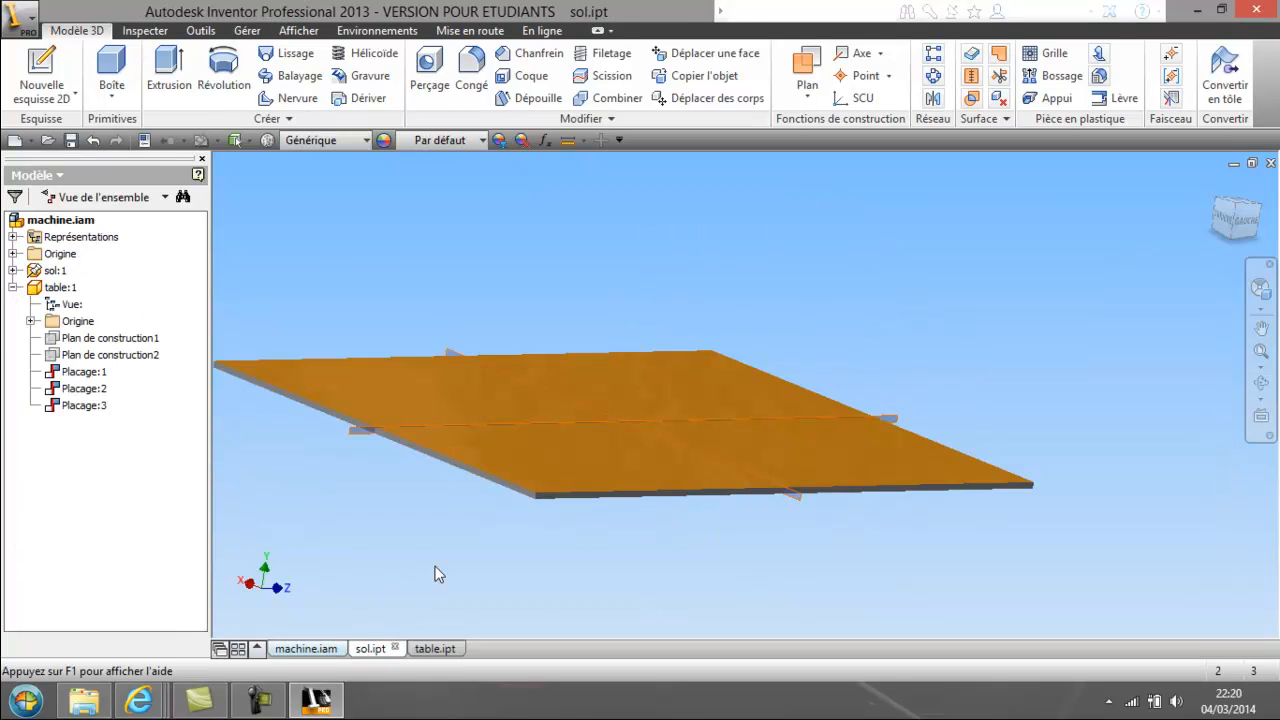
pyautogui.scroll(3, 545, 374)
pyautogui.moveTo(546, 370); pyautogui.dragTo(565, 407, button='middle')
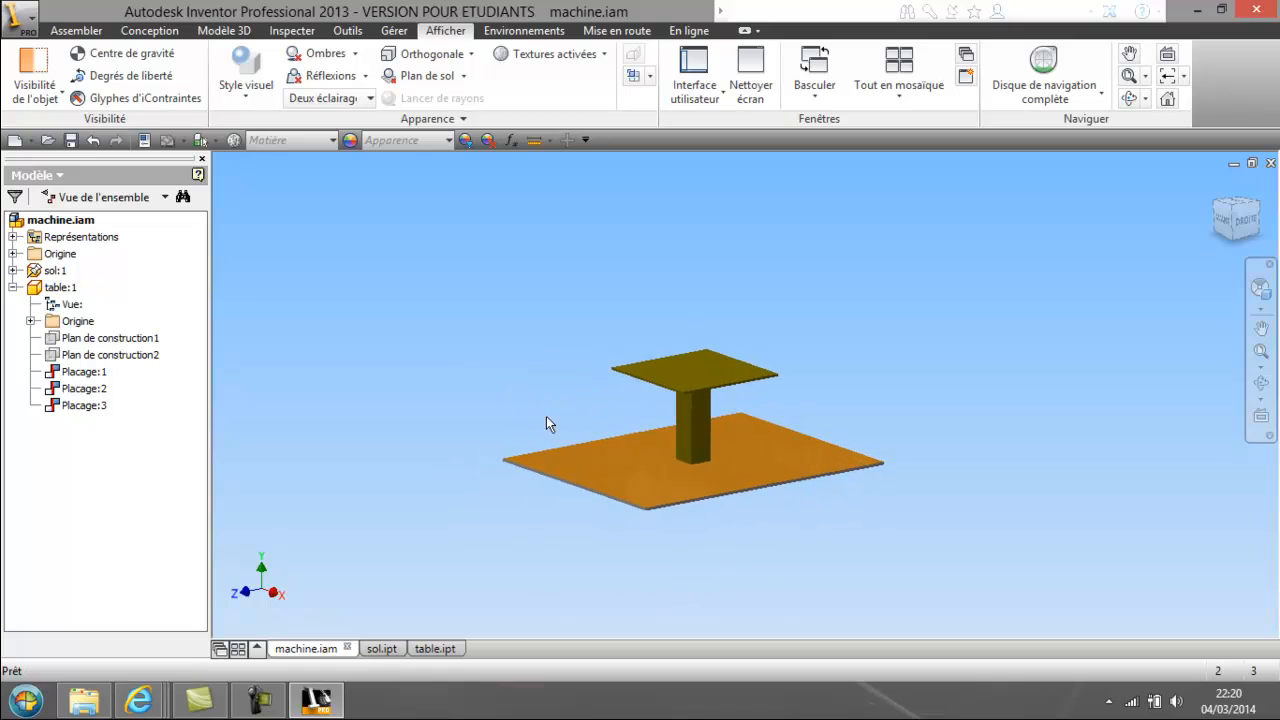